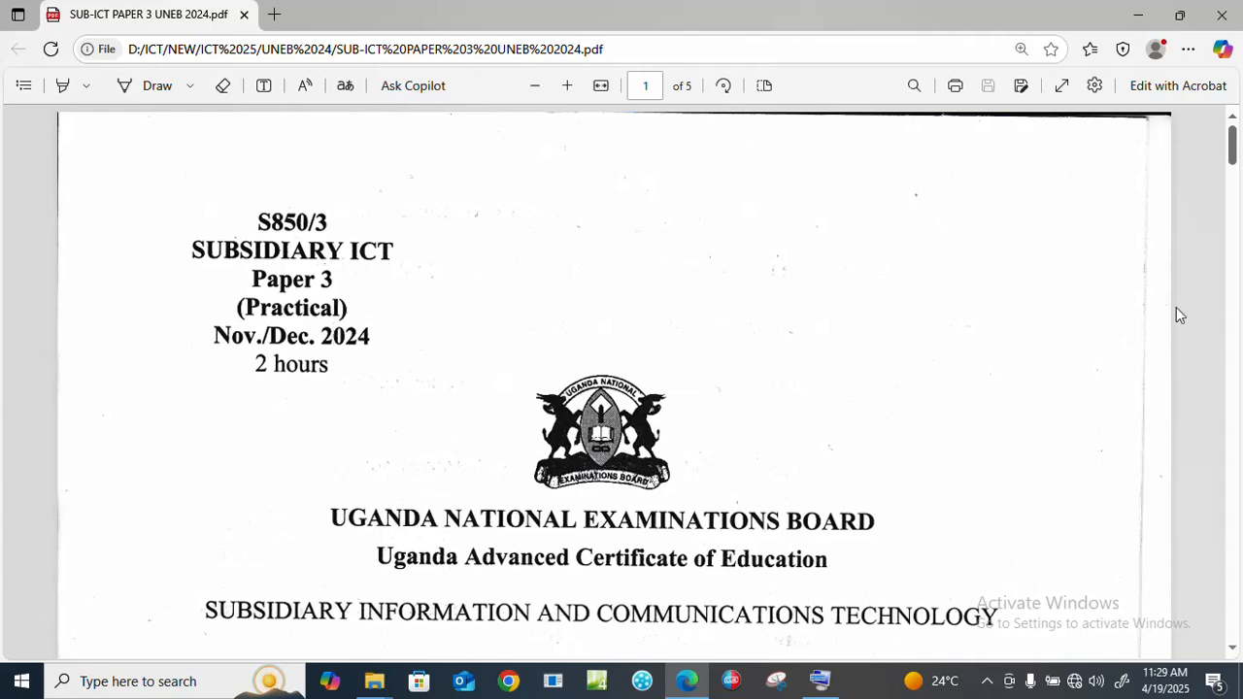
Step: Scroll the exam PDF to page 3 to read question 2's Staff Payroll spreadsheet tasks
left_click_drag(1234, 160, 1237, 274)
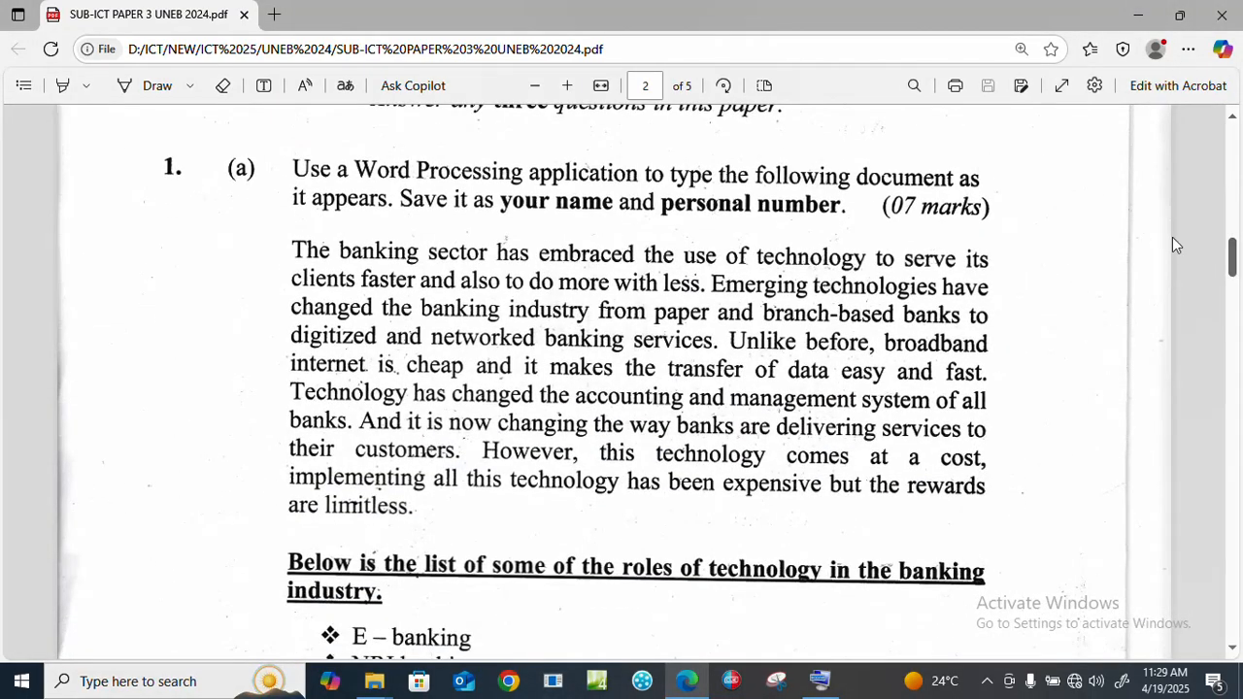
left_click_drag(1232, 265, 1238, 360)
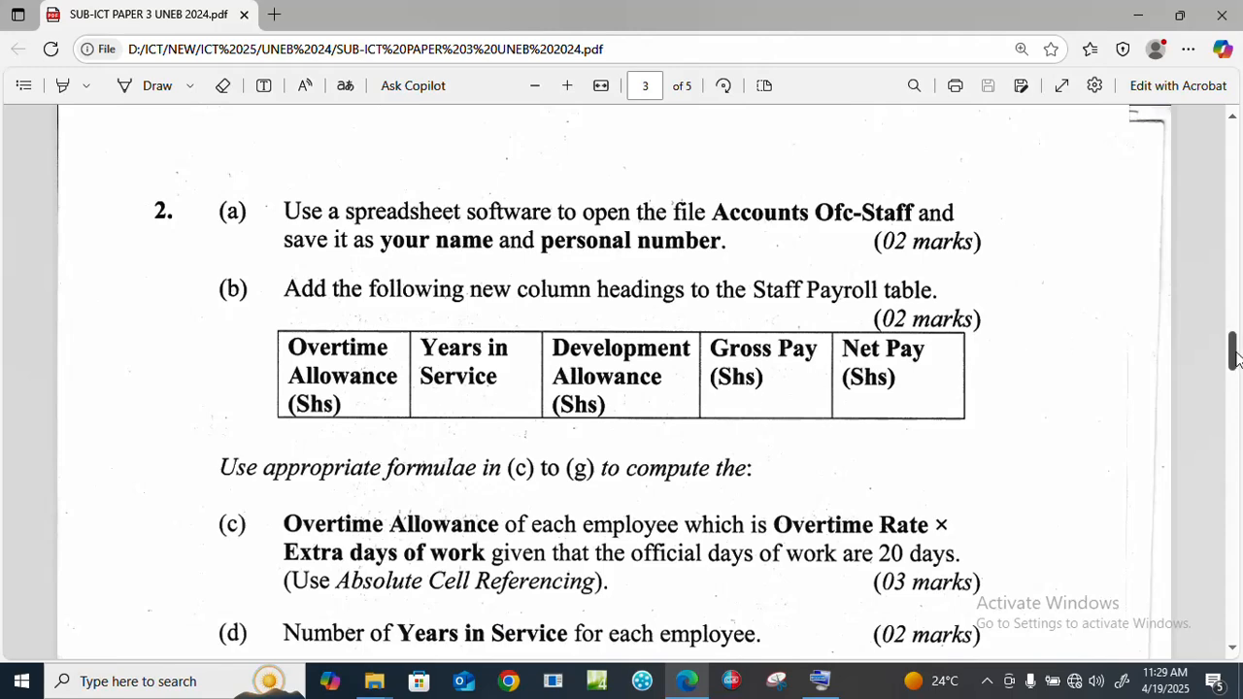
scroll(1237, 360, "down", 3)
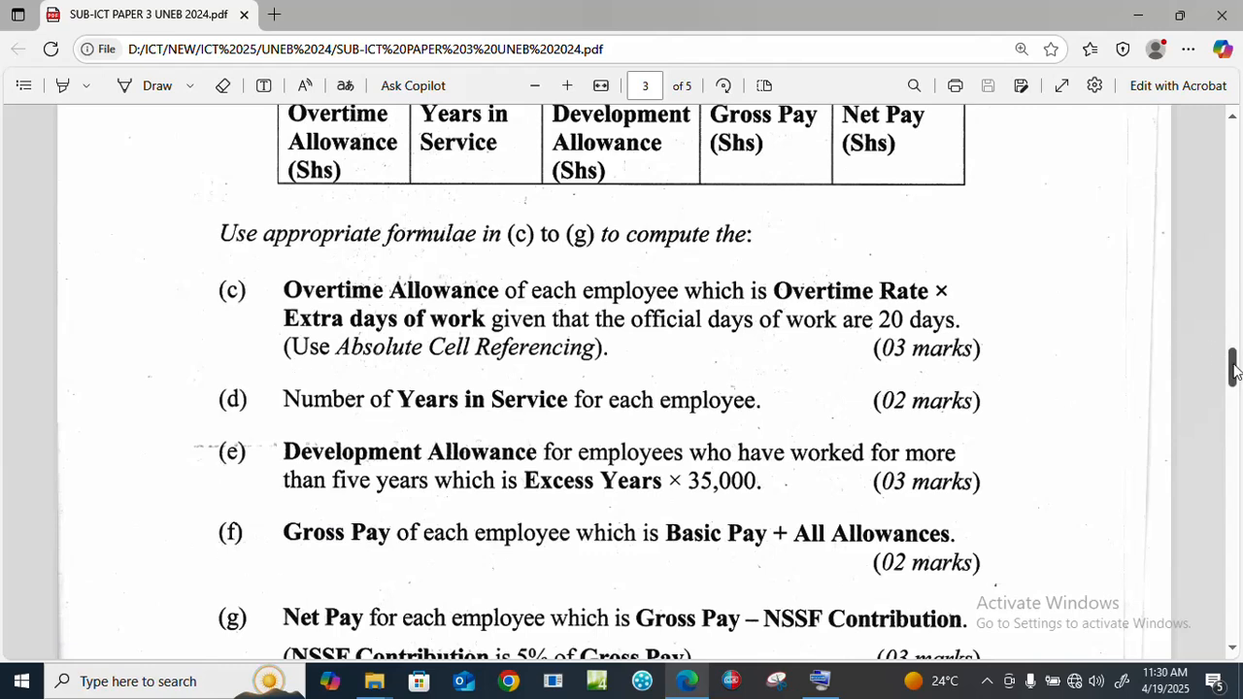
mouse_move(1235, 372)
left_mouse_down()
mouse_move(1236, 389)
mouse_move(1236, 358)
left_mouse_up()
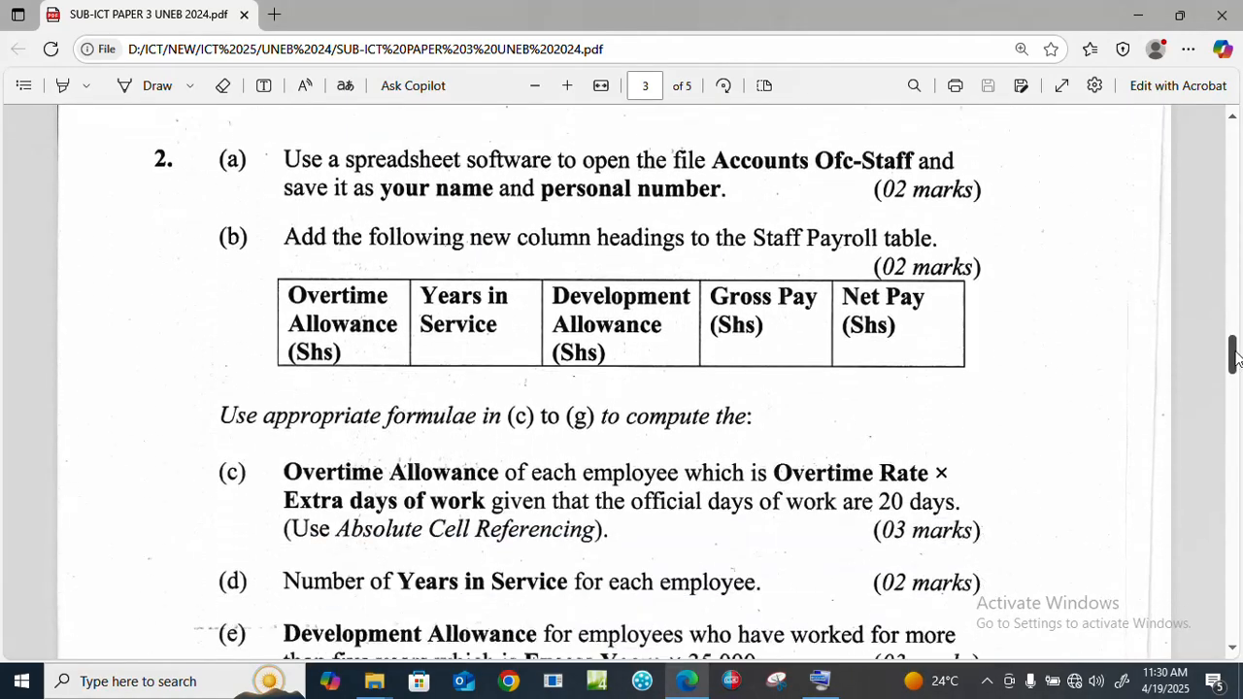
Step: Minimize Edge and open the student's folder and the UNEB SUPPORT folder
left_click(1141, 22)
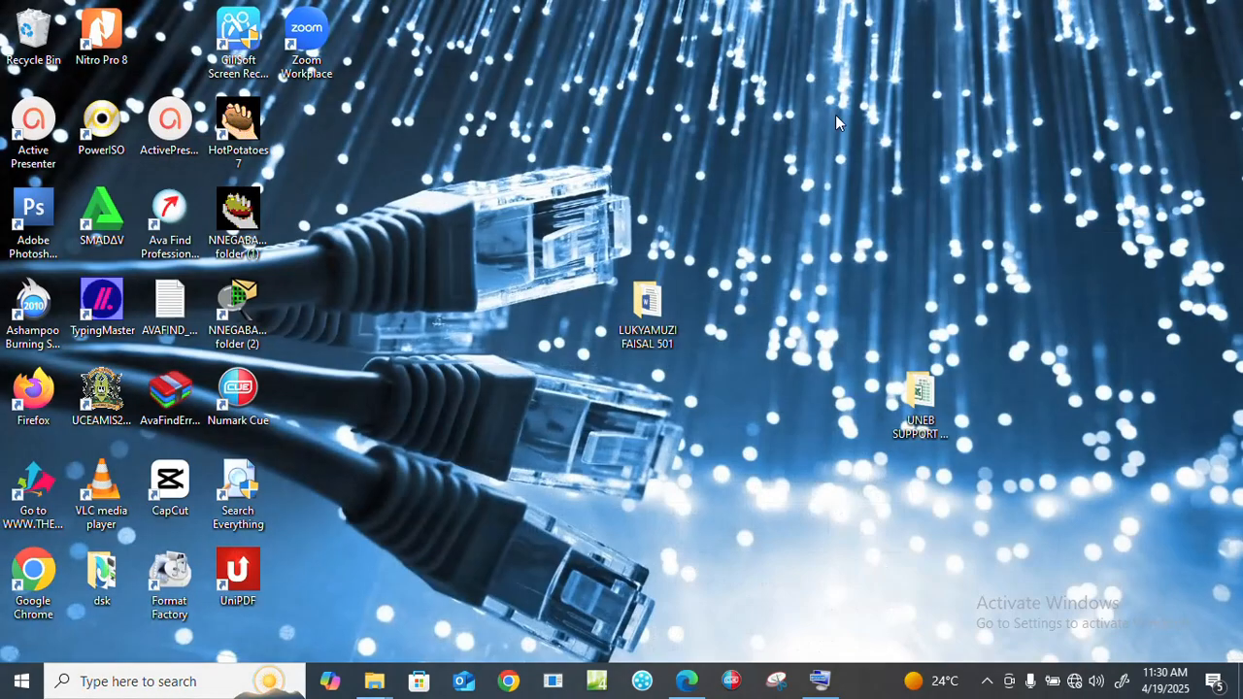
left_click(640, 306)
double_click(640, 306)
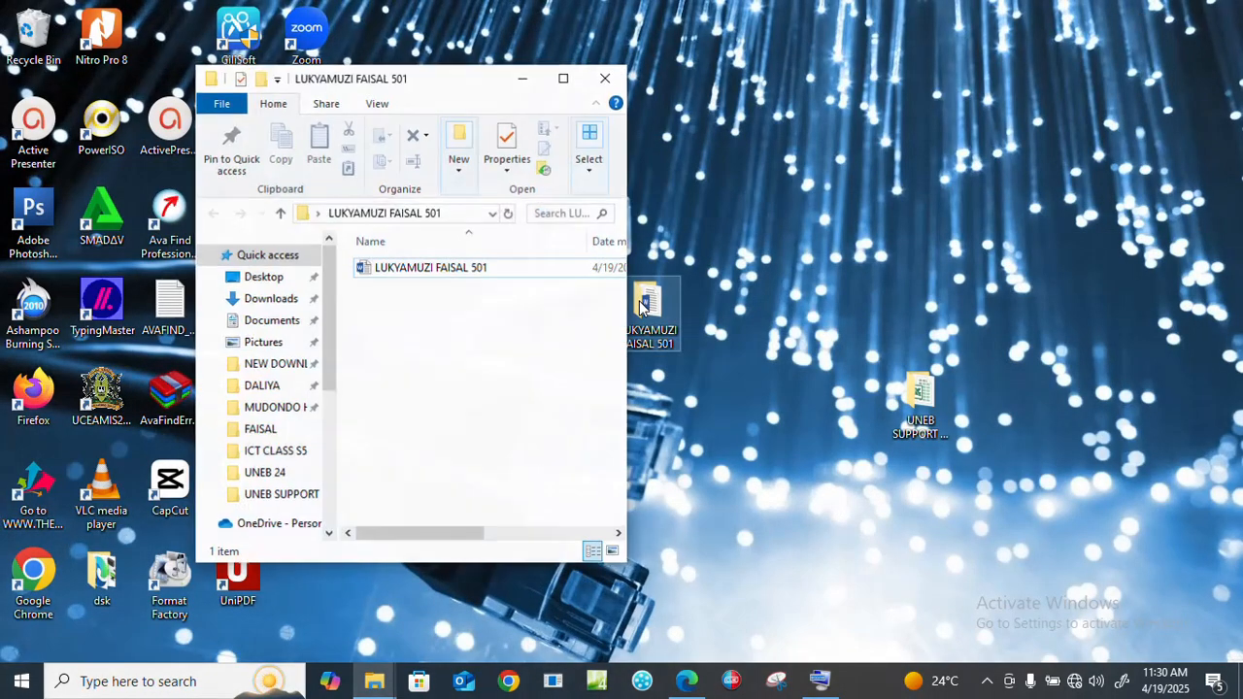
double_click(453, 271)
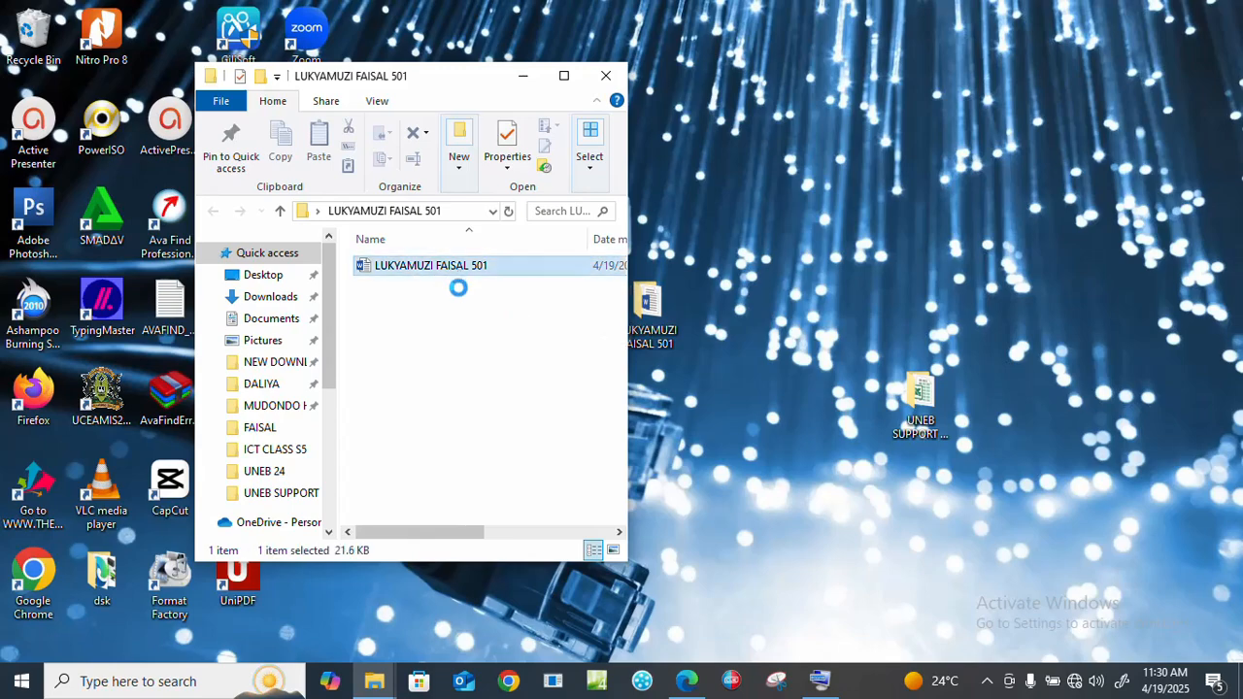
left_click(461, 294)
double_click(920, 396)
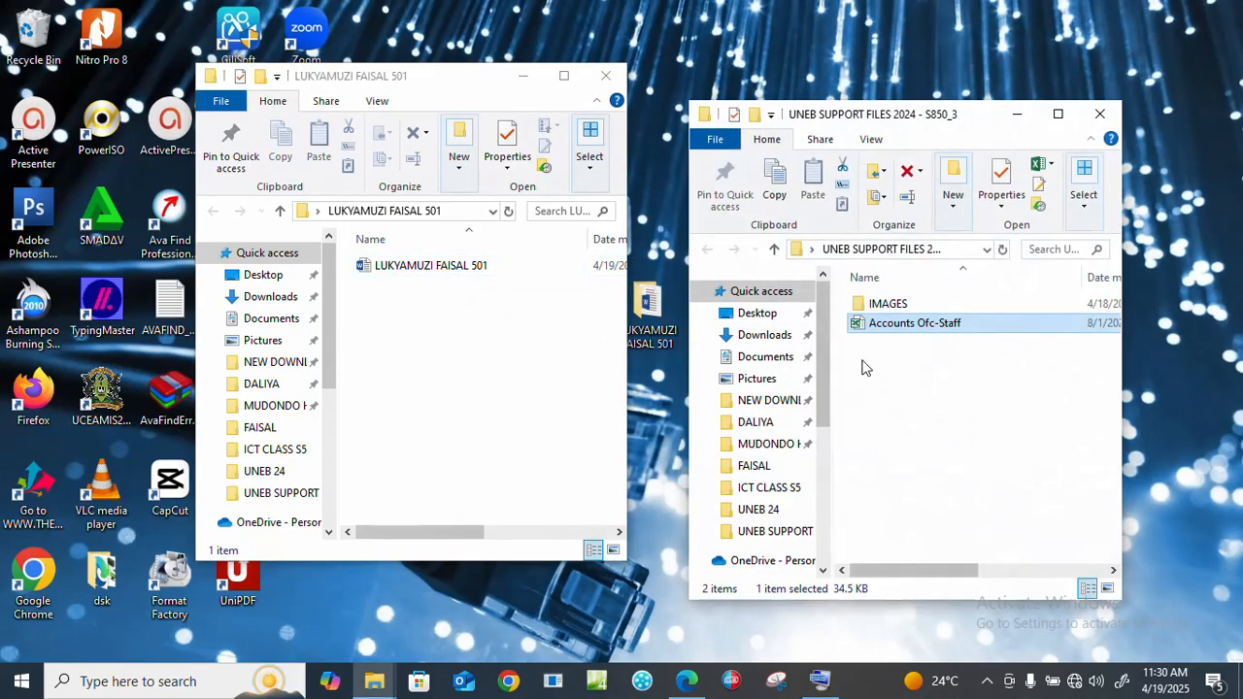
left_click(863, 367)
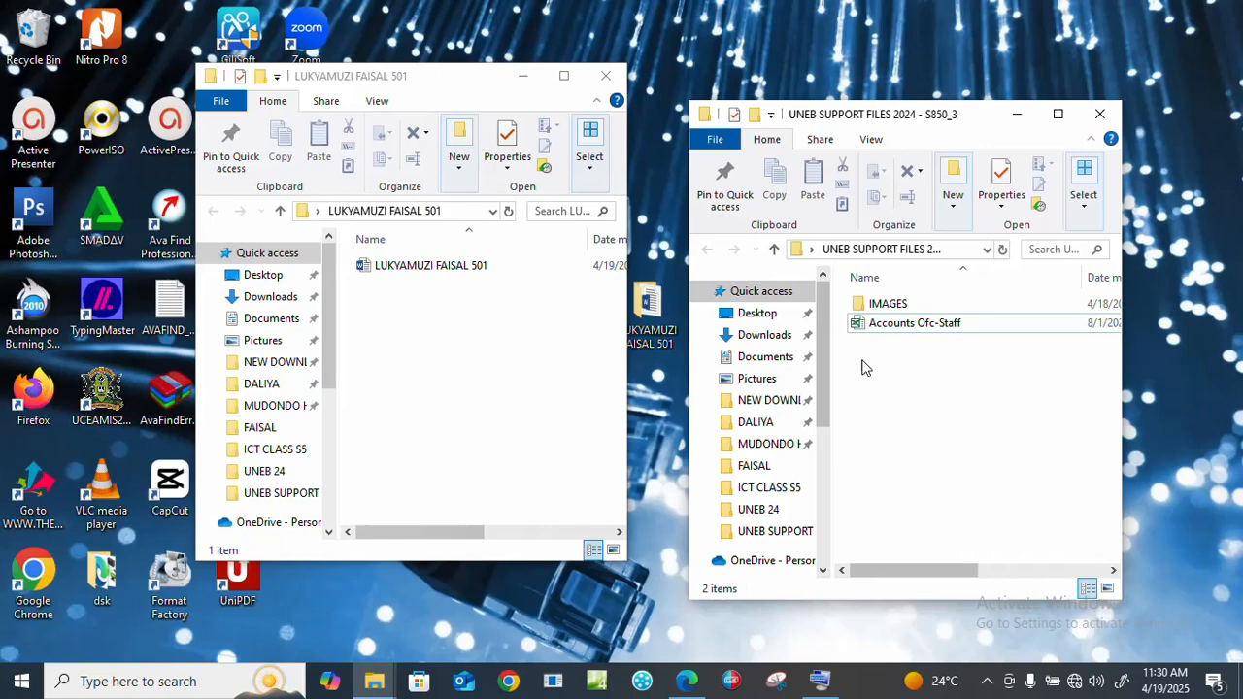
Step: Copy the Accounts Ofc-Staff workbook and paste it into the student's folder
left_click(928, 335)
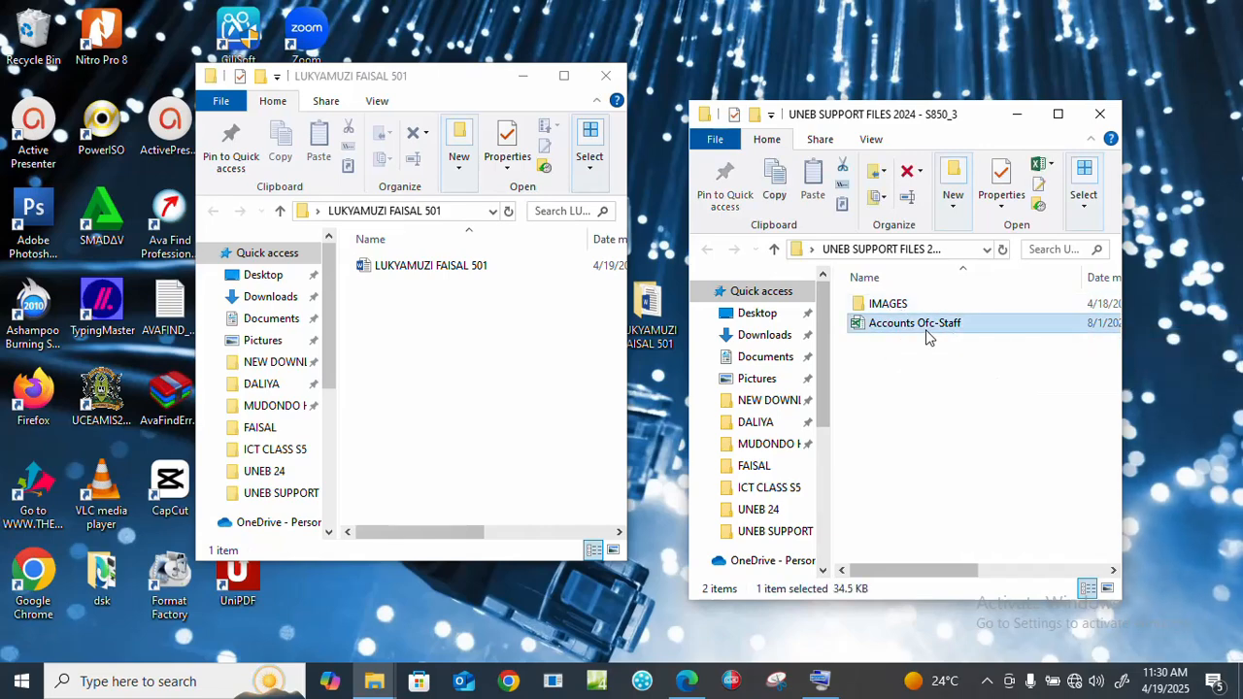
right_click(928, 335)
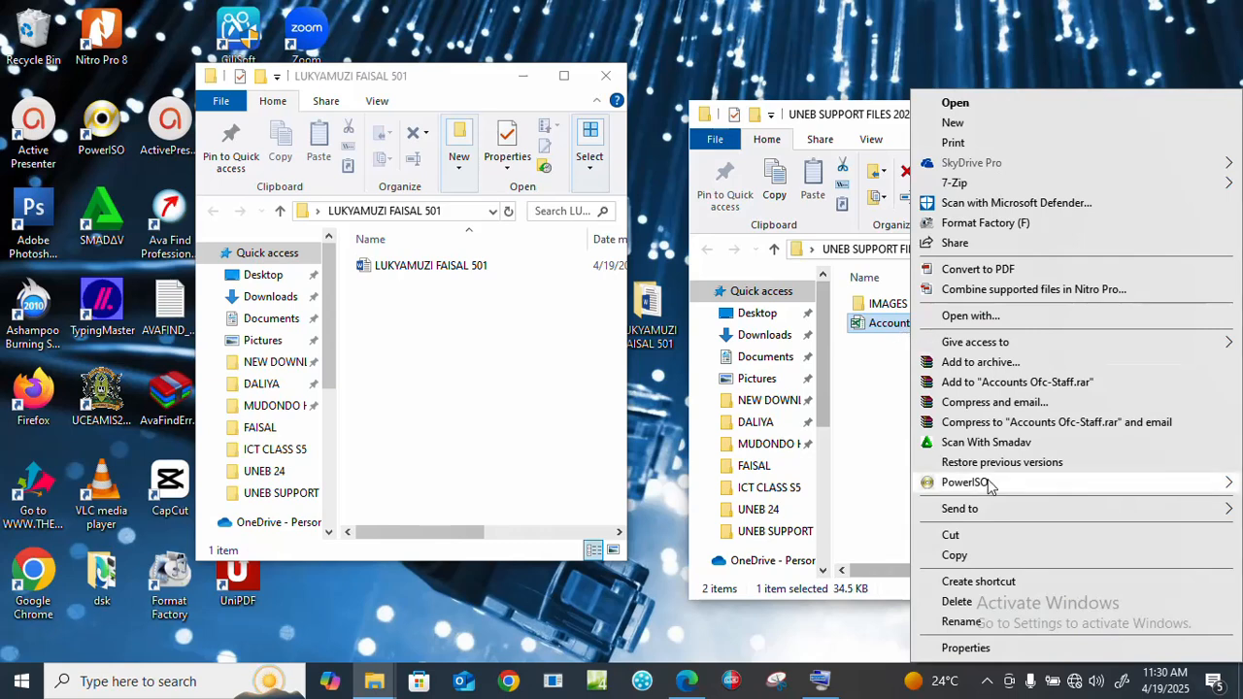
left_click(963, 559)
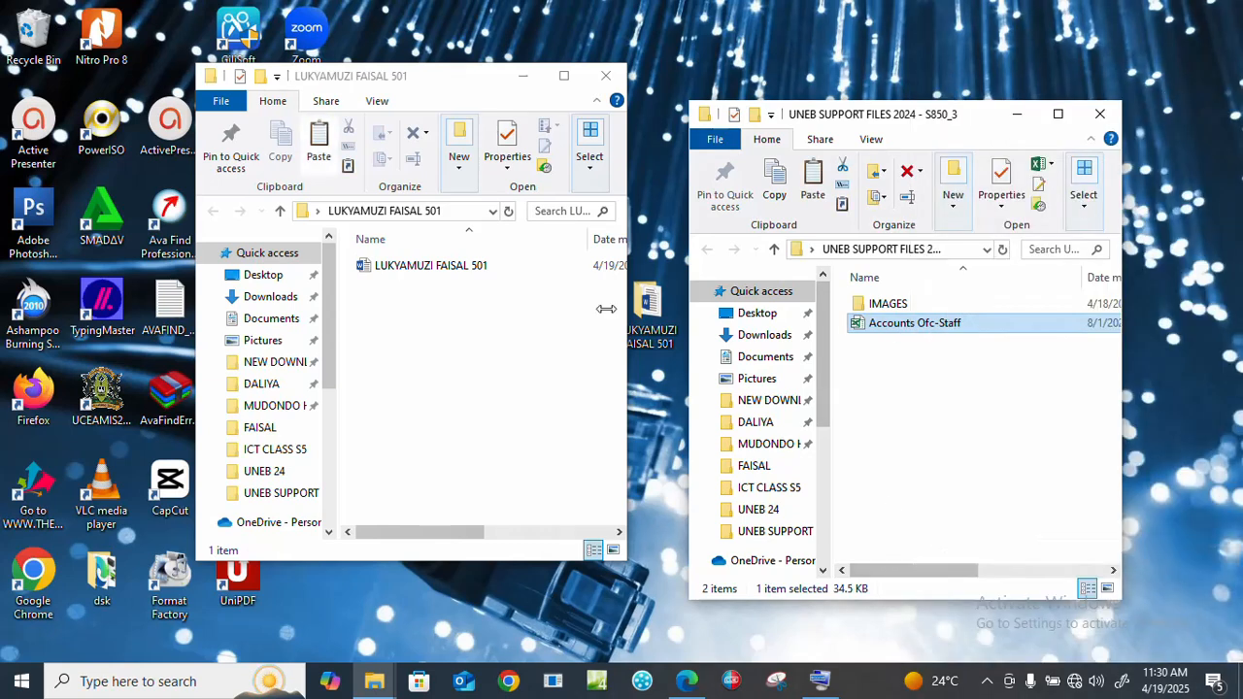
right_click(460, 329)
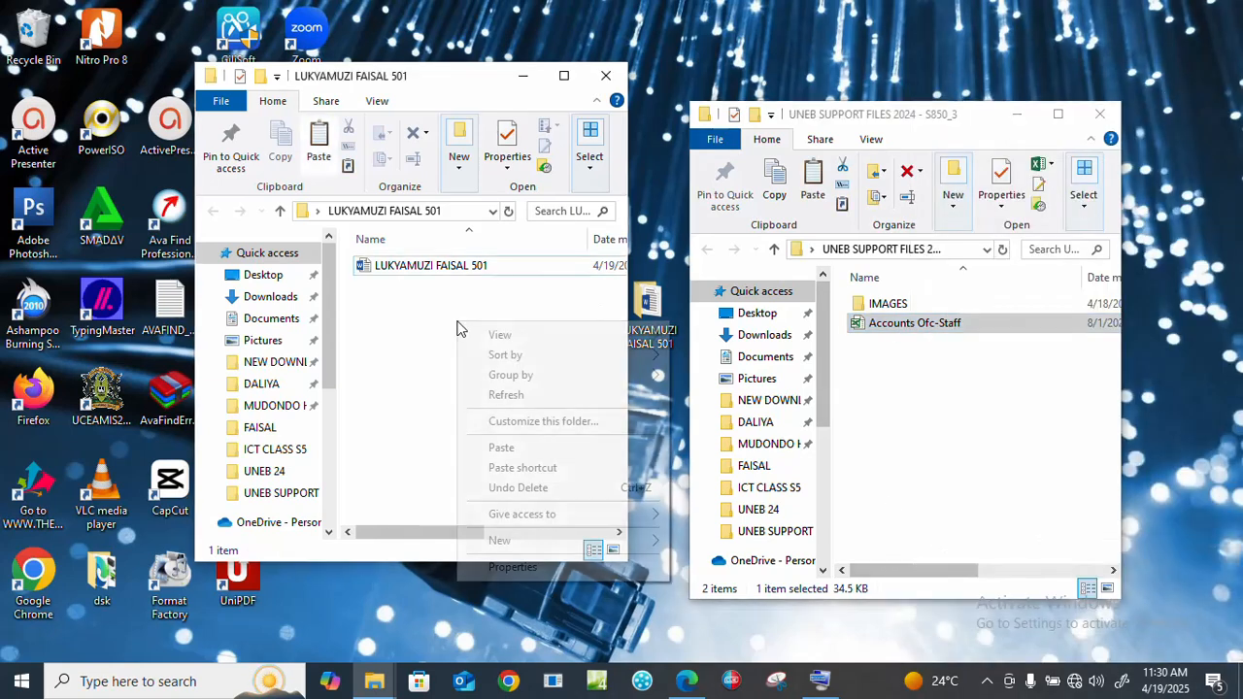
left_click(504, 449)
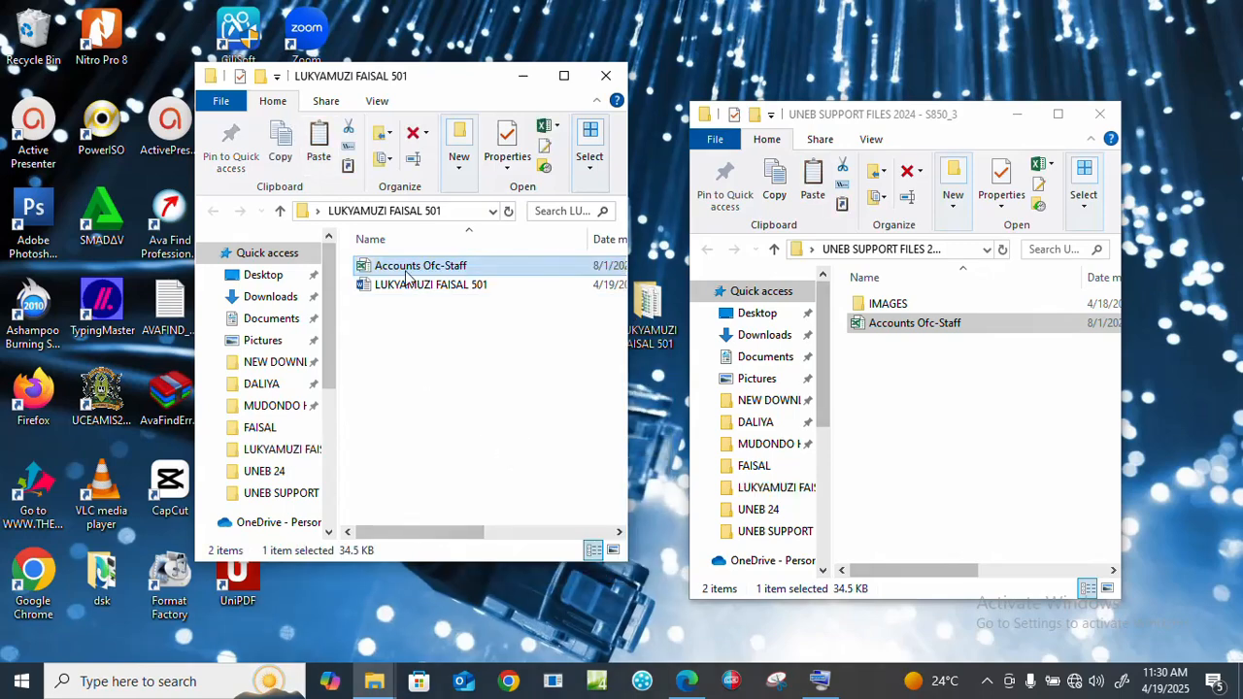
Step: Rename the copied workbook to the student's name and personal number, then open it in Excel
right_click(417, 275)
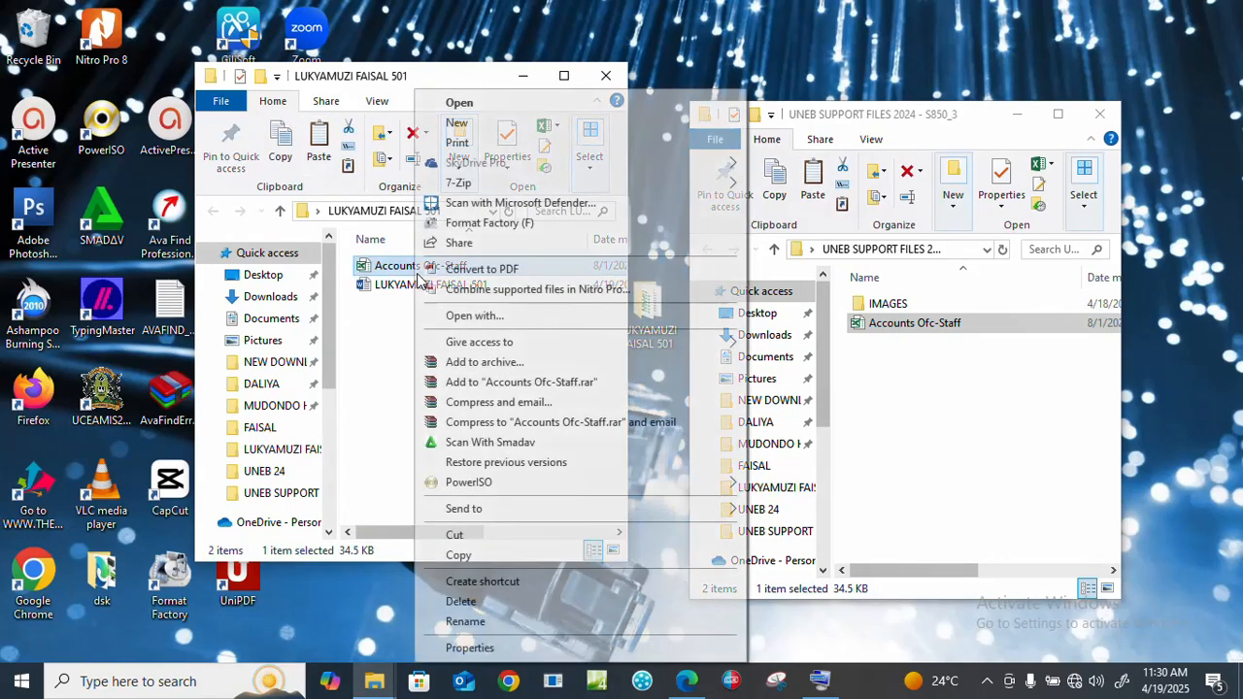
left_click(462, 622)
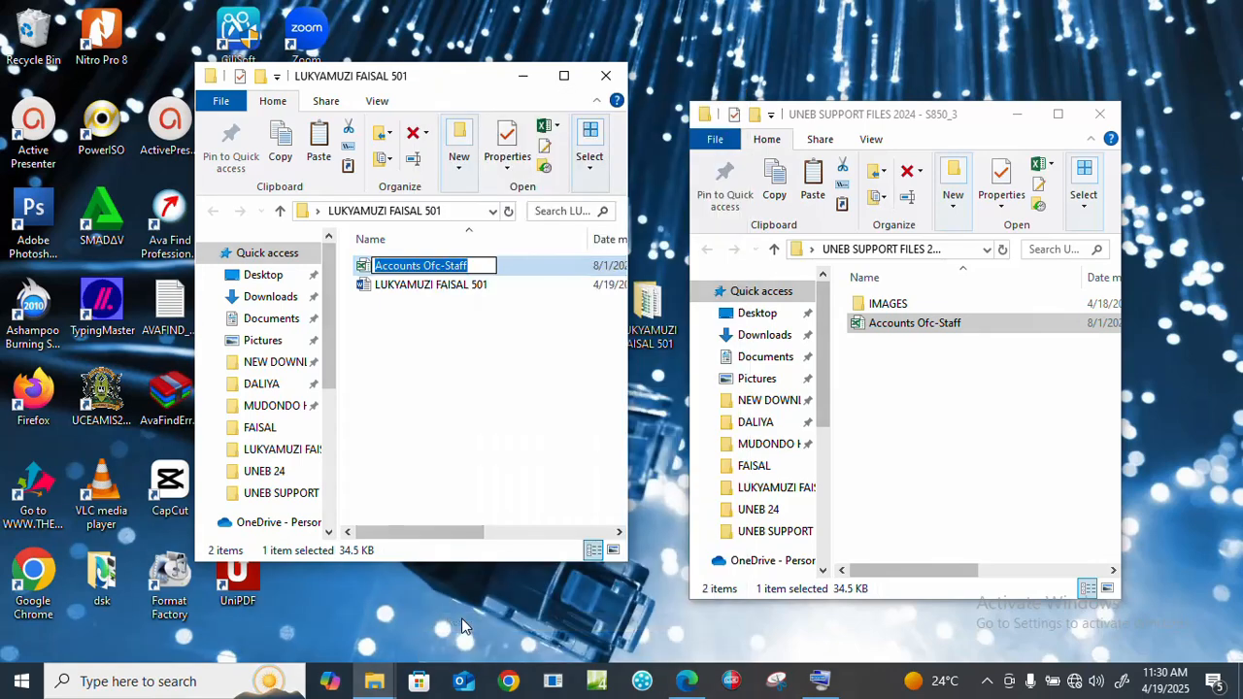
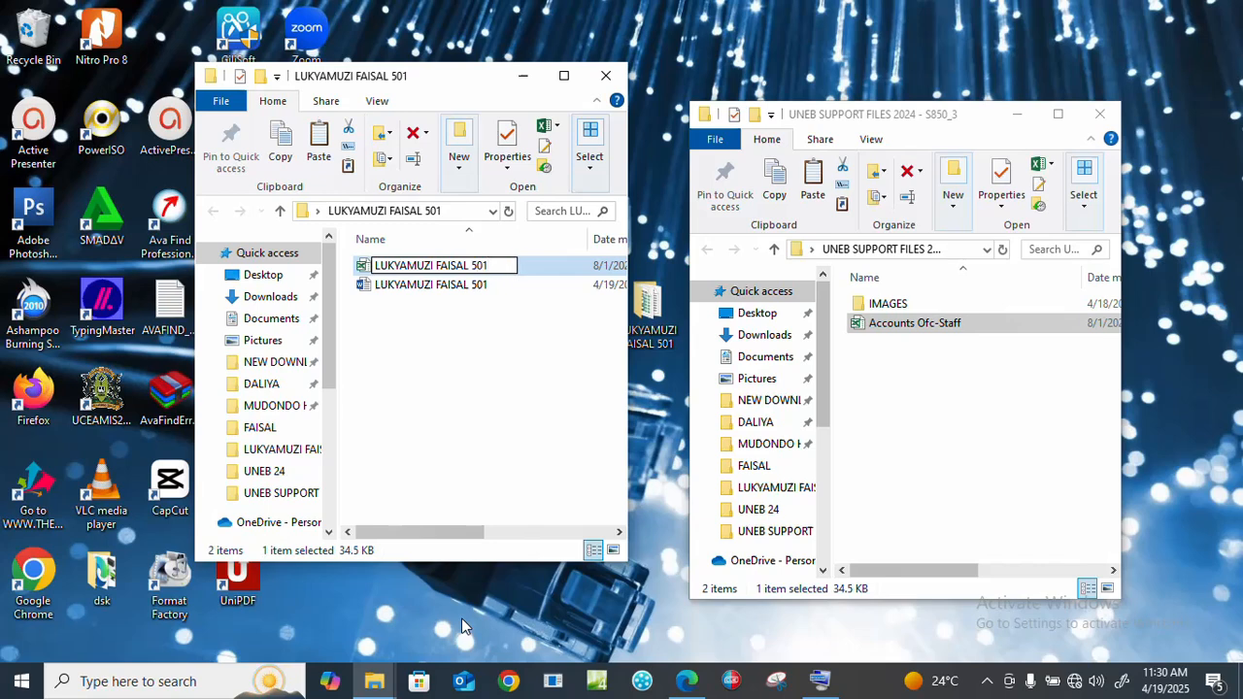
key("Return")
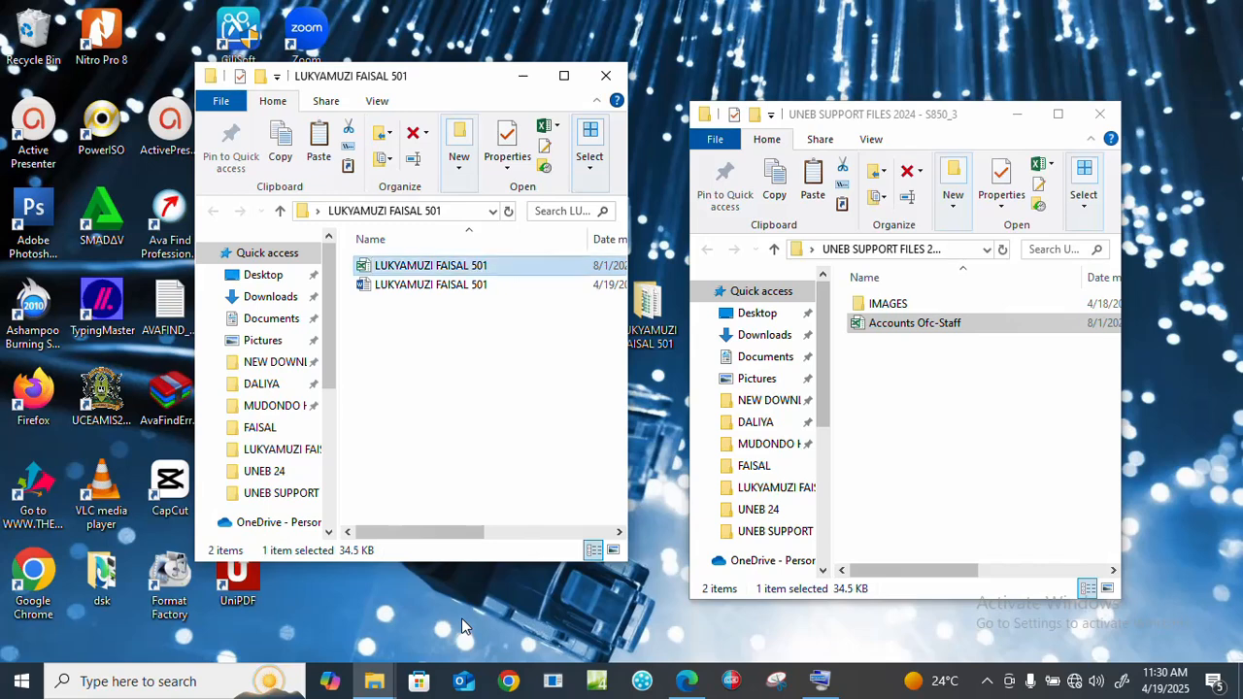
key("Return")
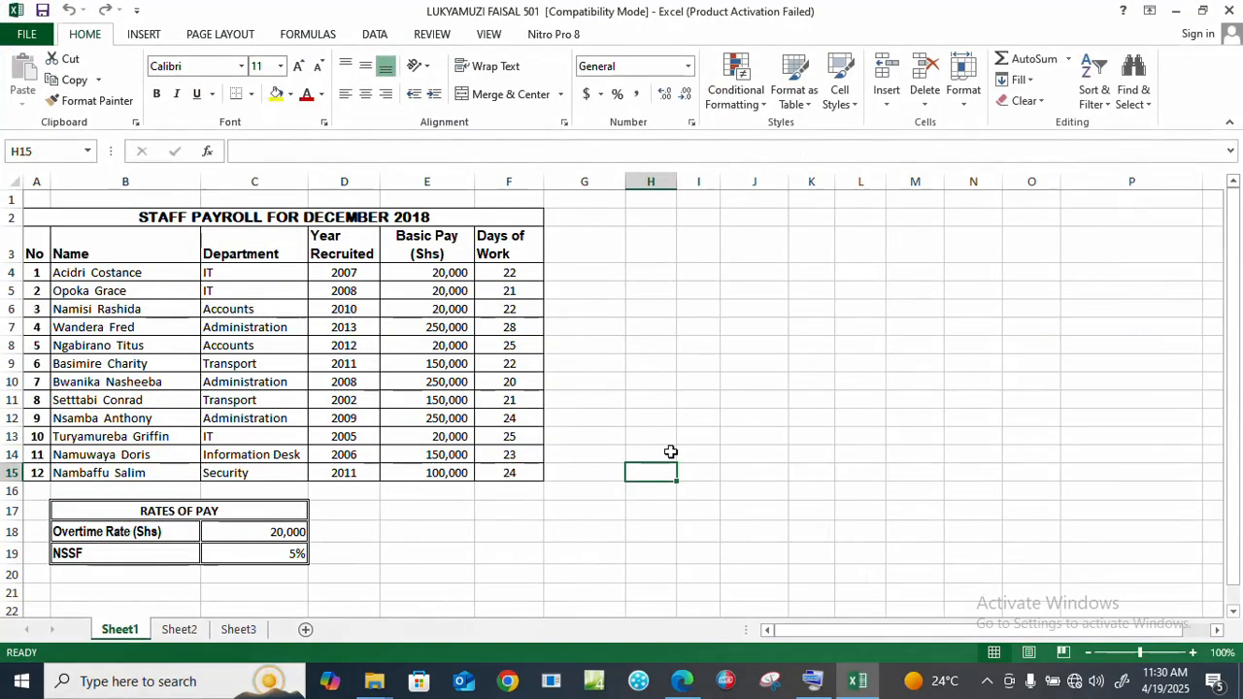
Step: Check the exam question in Edge, return to Excel and close the Activation Wizard
left_click(680, 685)
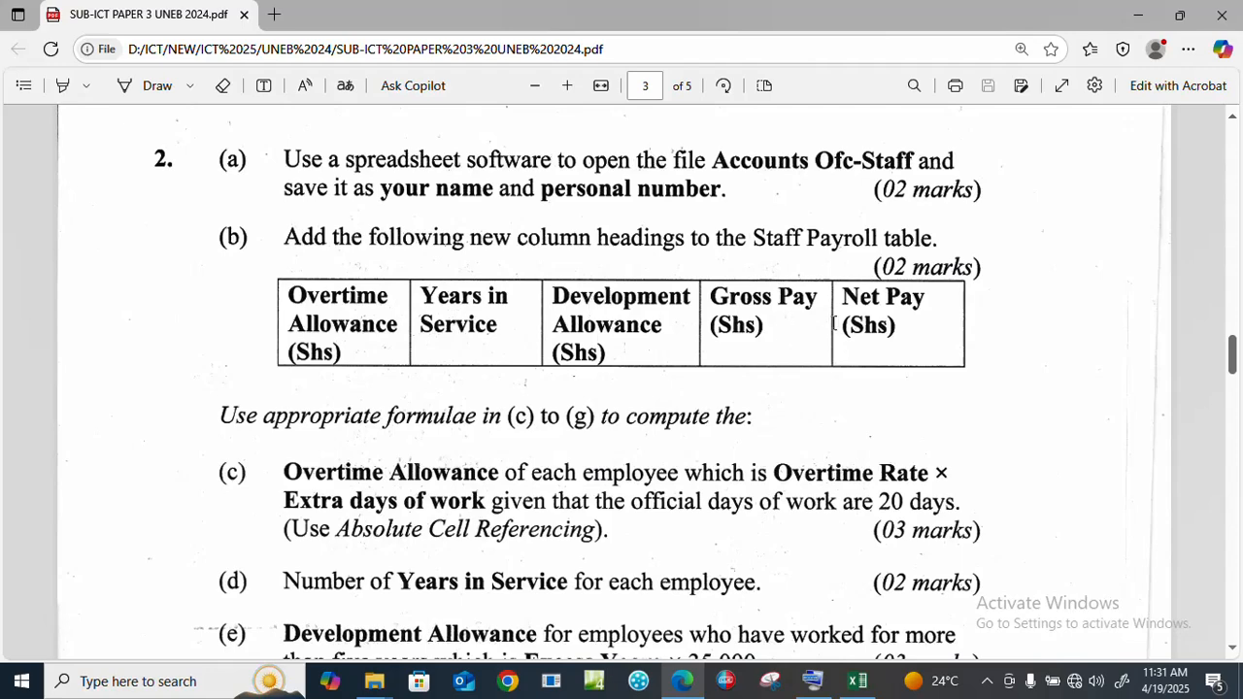
left_click(857, 681)
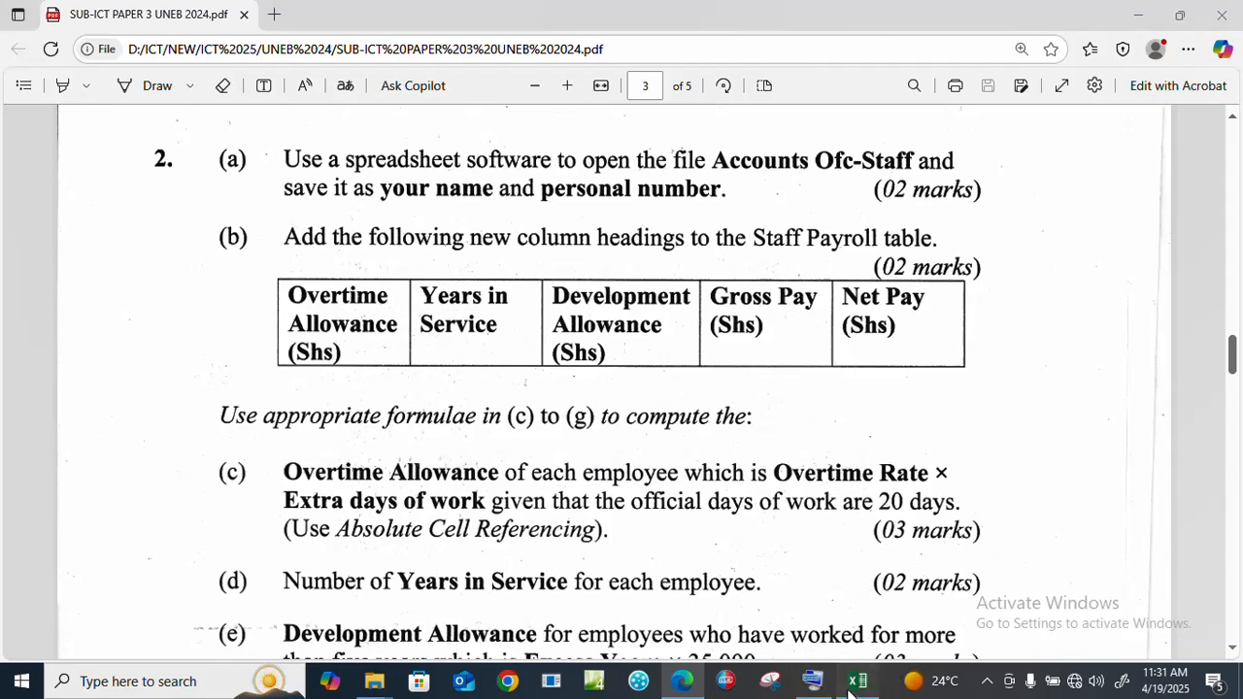
left_click(796, 513)
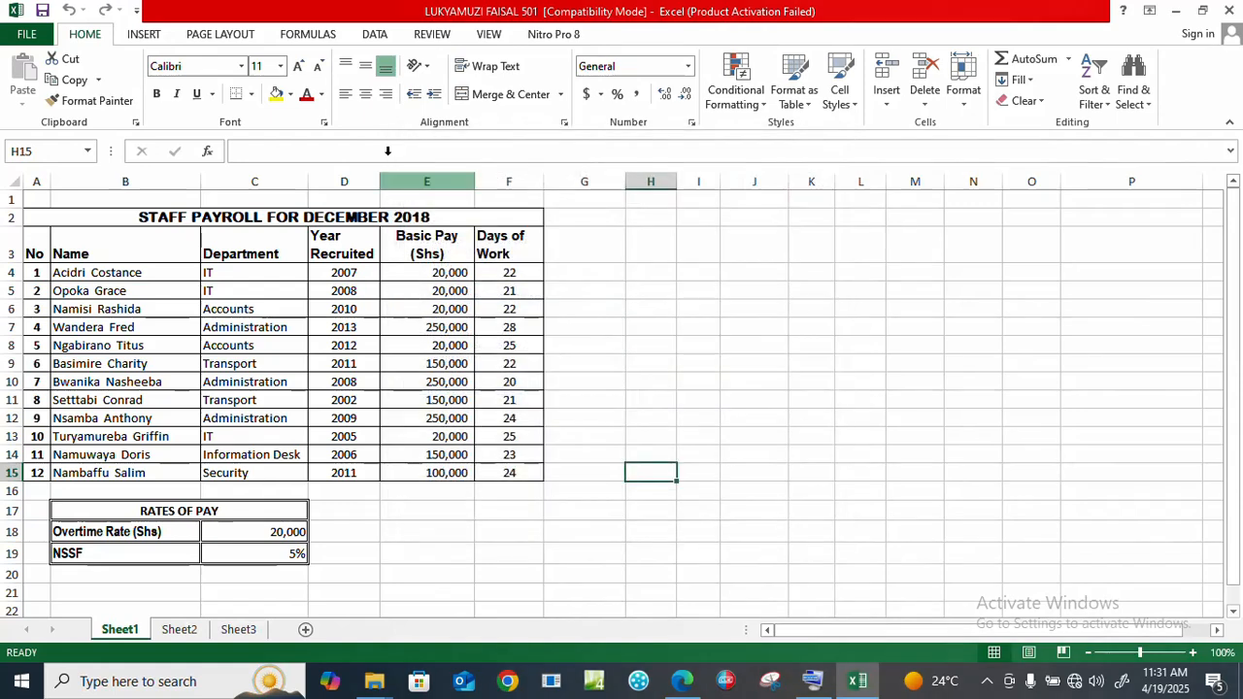
Step: Enter the headings 'Overtime Allowance (Shs)' in G3 and 'Years in Service' in H3
left_click(573, 250)
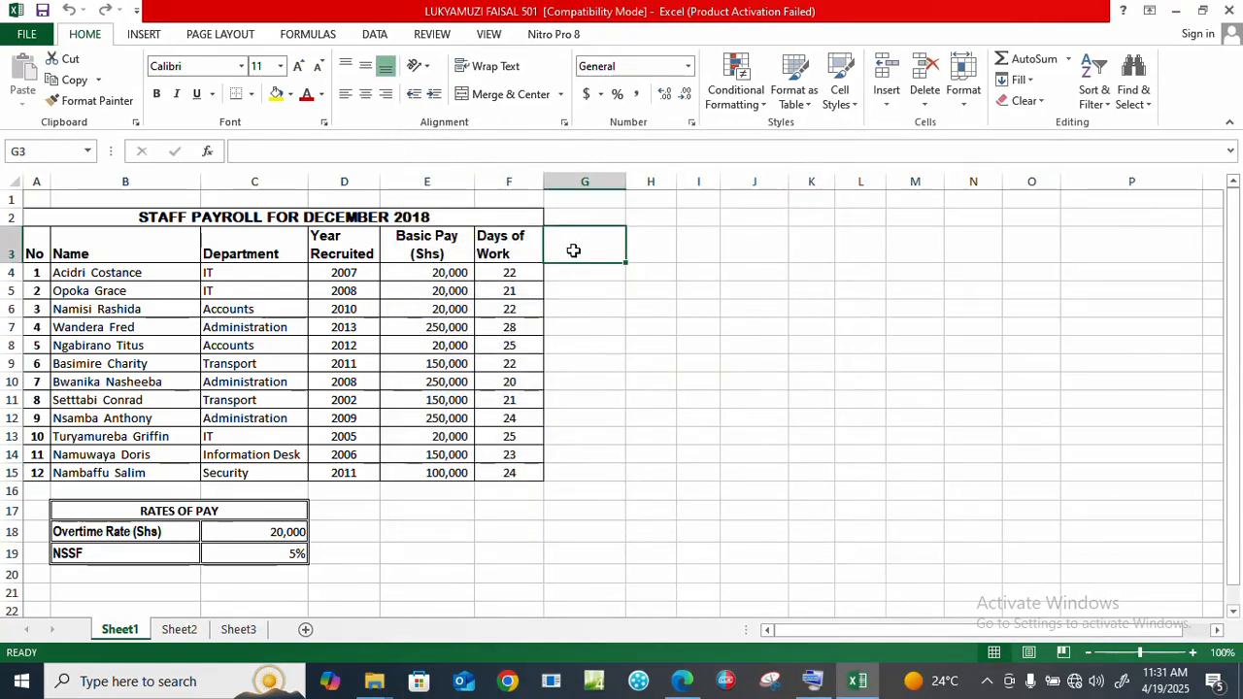
type("Over")
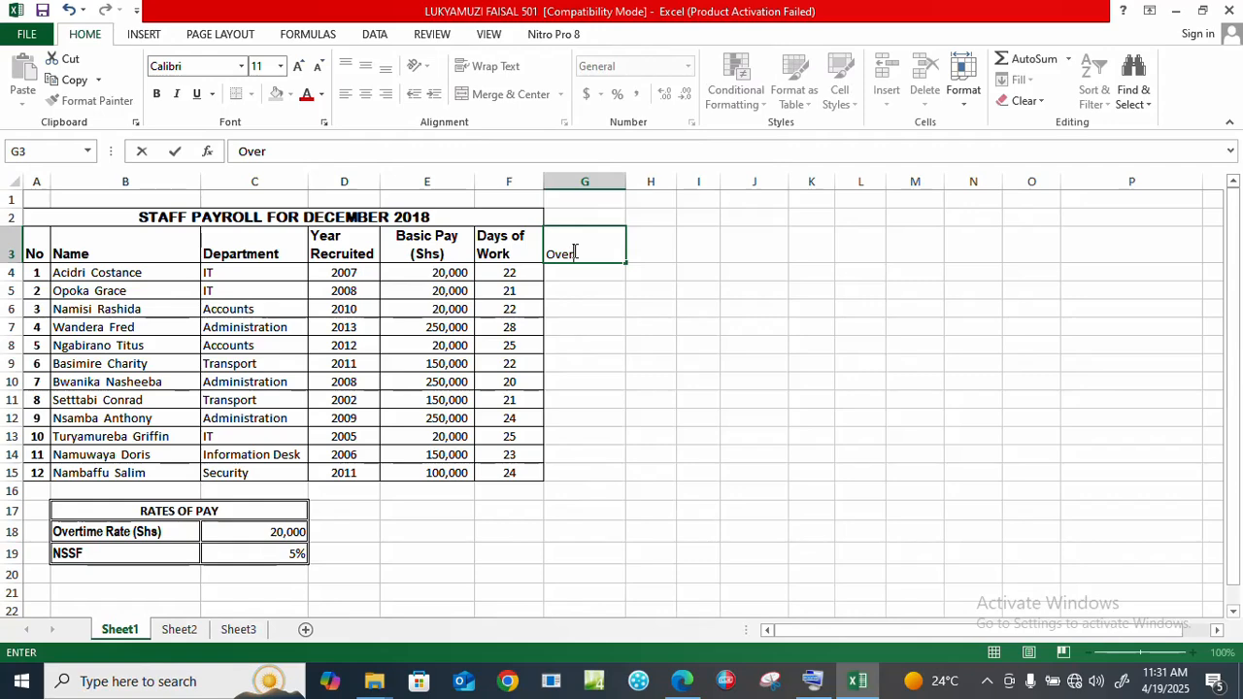
type("time Allowance")
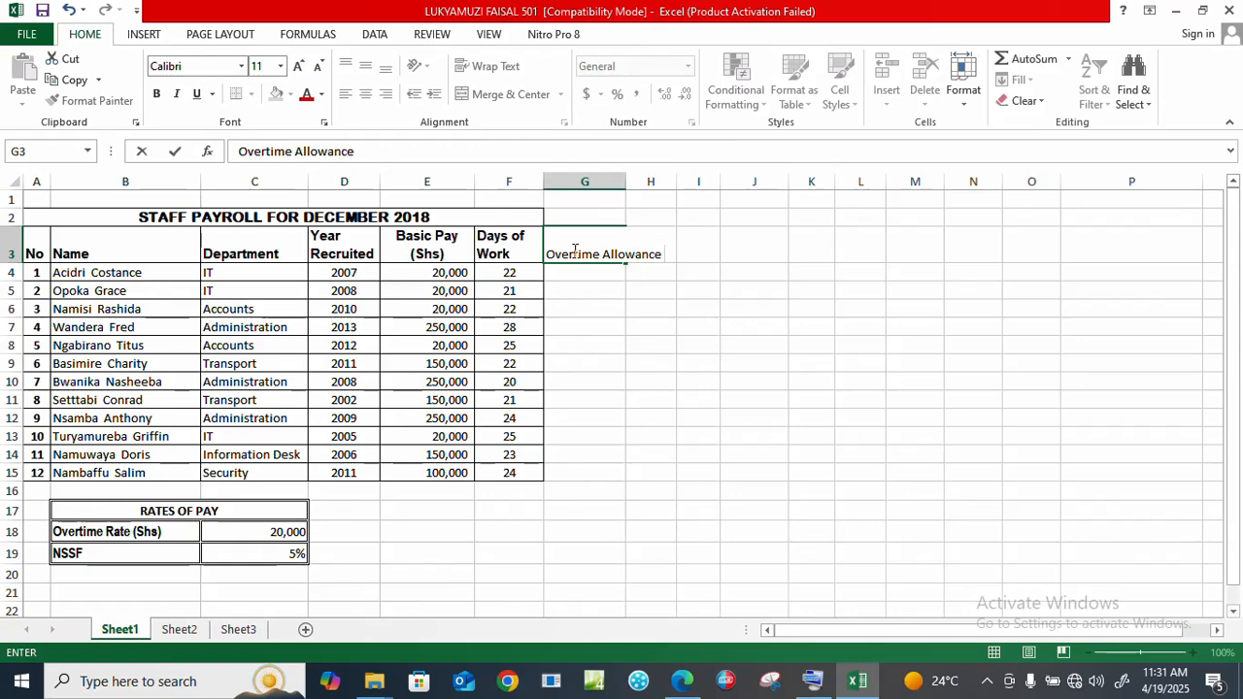
type(" (Shs)")
key("Tab")
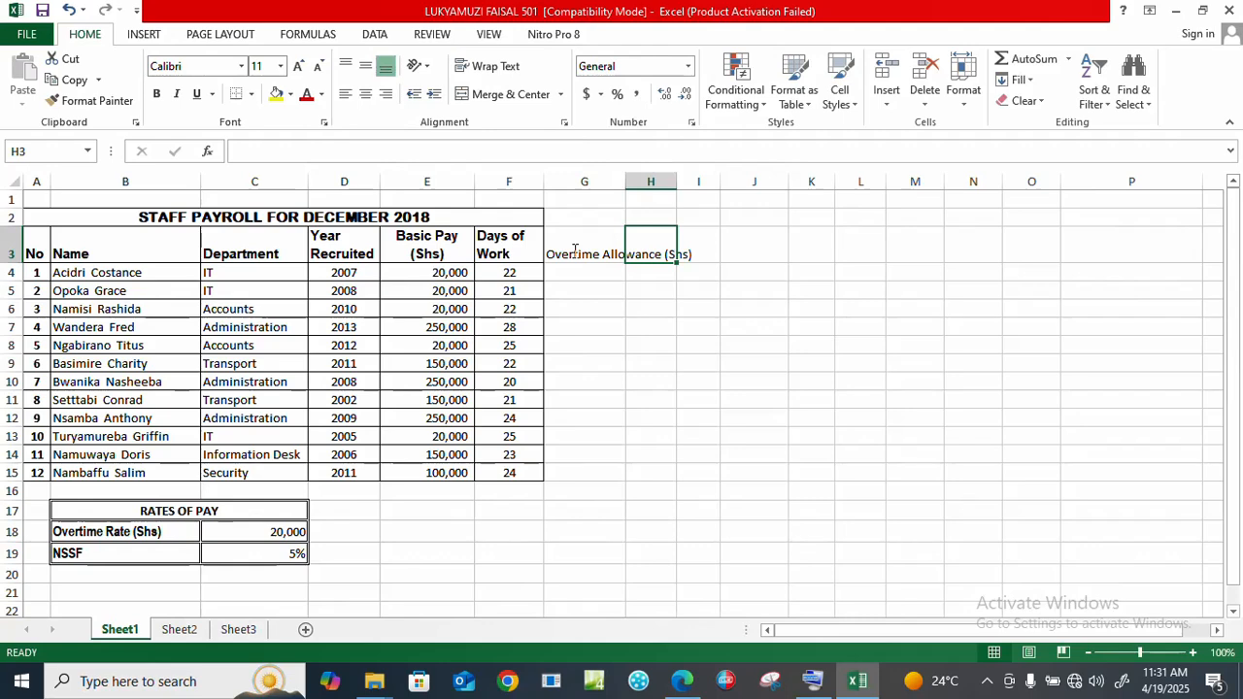
type("Years")
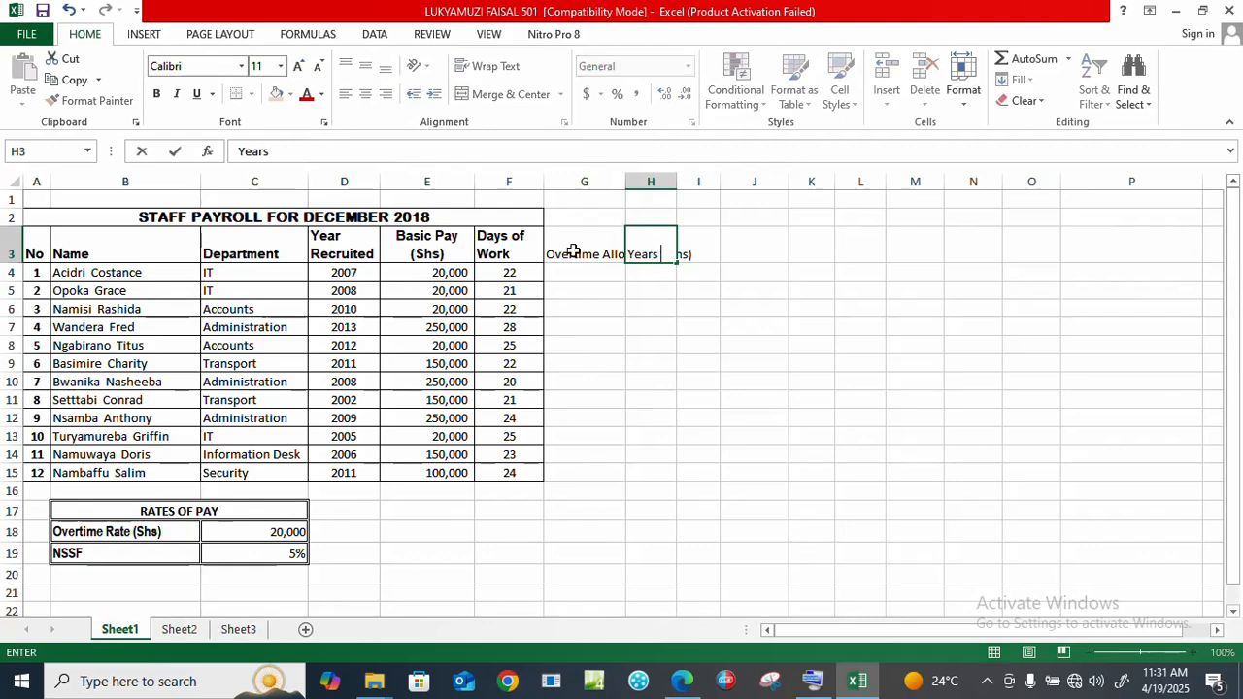
type(" in Se")
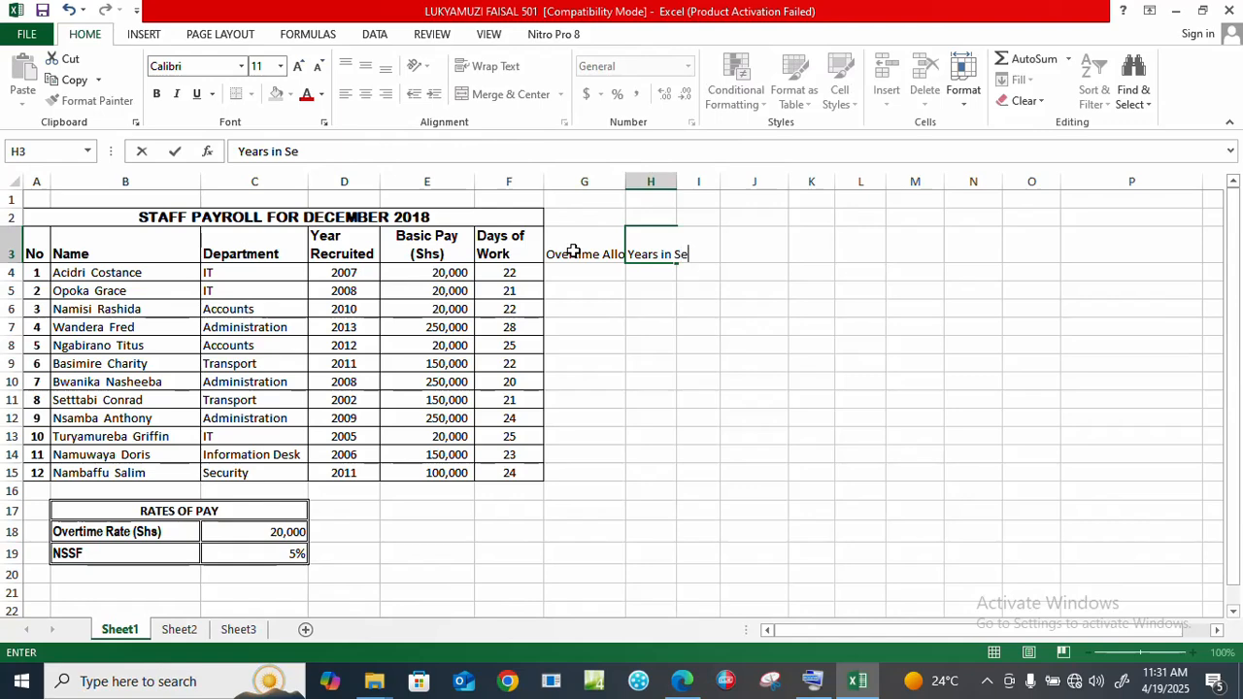
type("rvice")
key("ctrl+Return")
Step: Enter 'Development Allowance (Shs)', 'Gross Pay (Shs)' and 'Net Pay (Shs)' in I3, J3 and K3
key("Right")
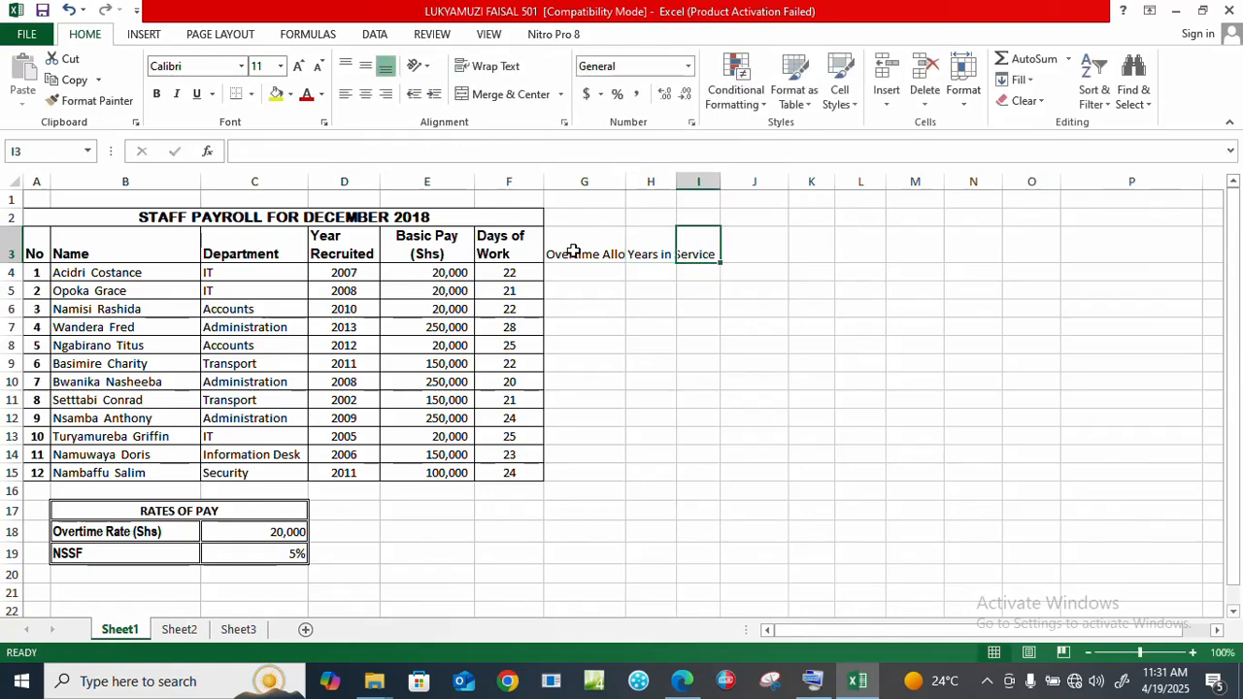
type("D")
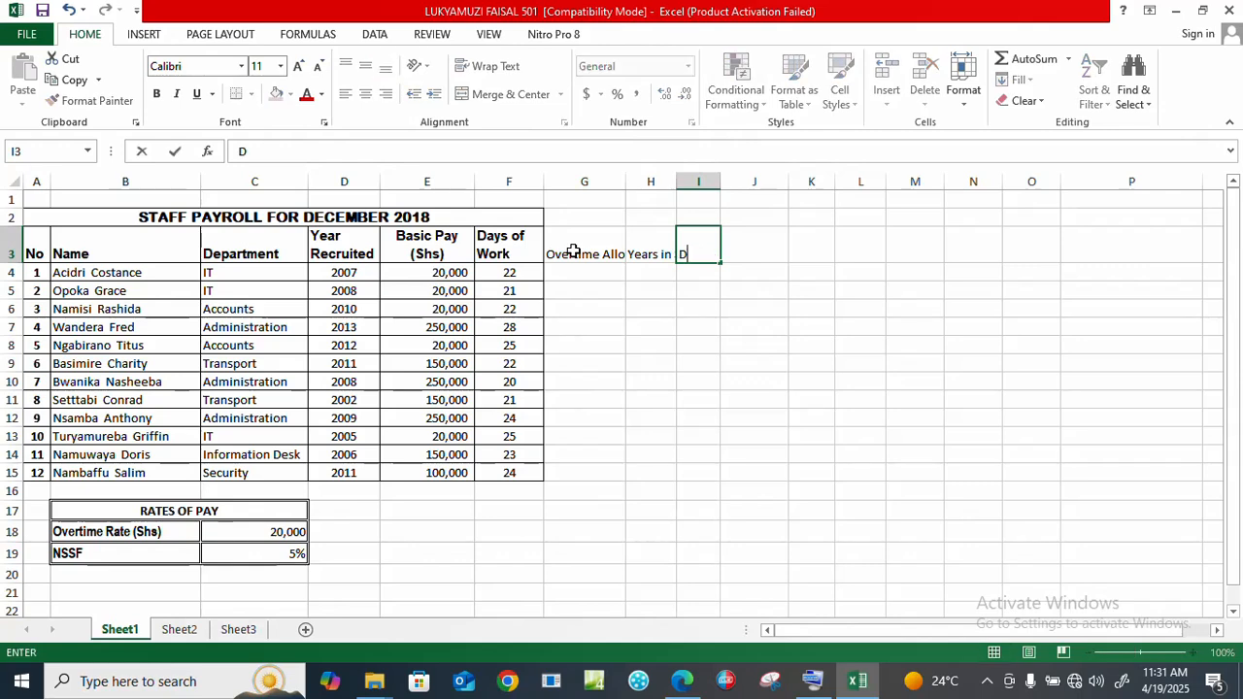
type("evelopmen")
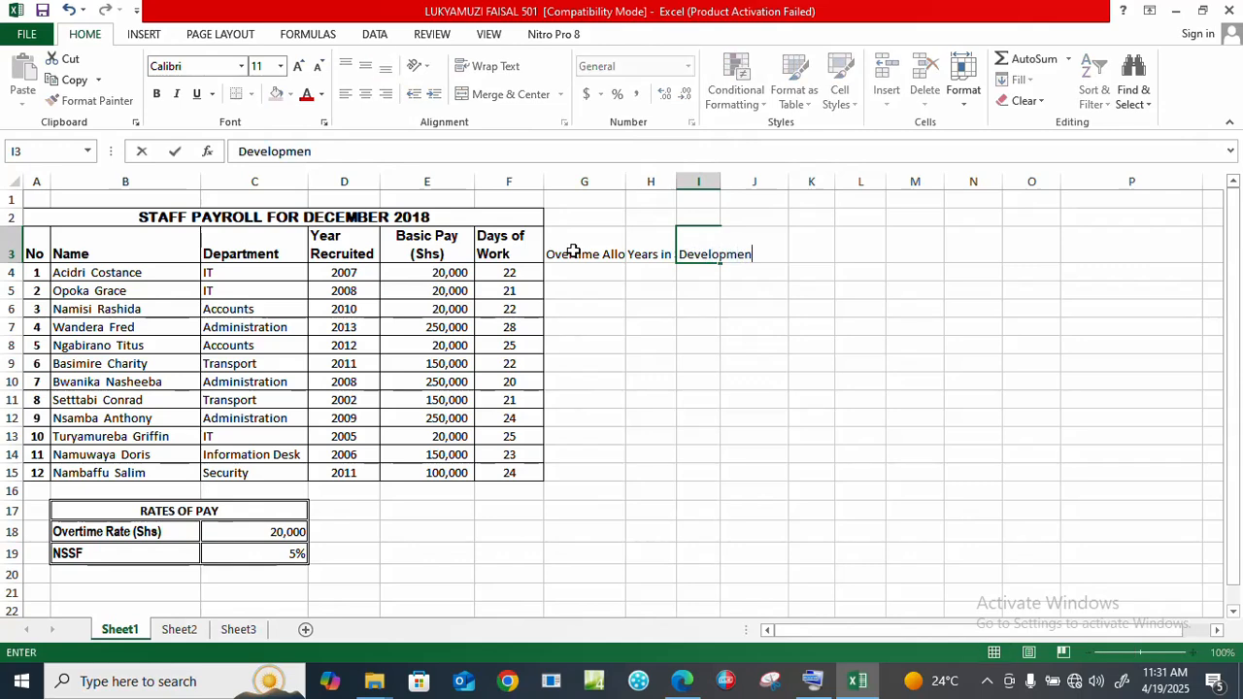
type("t Allowance")
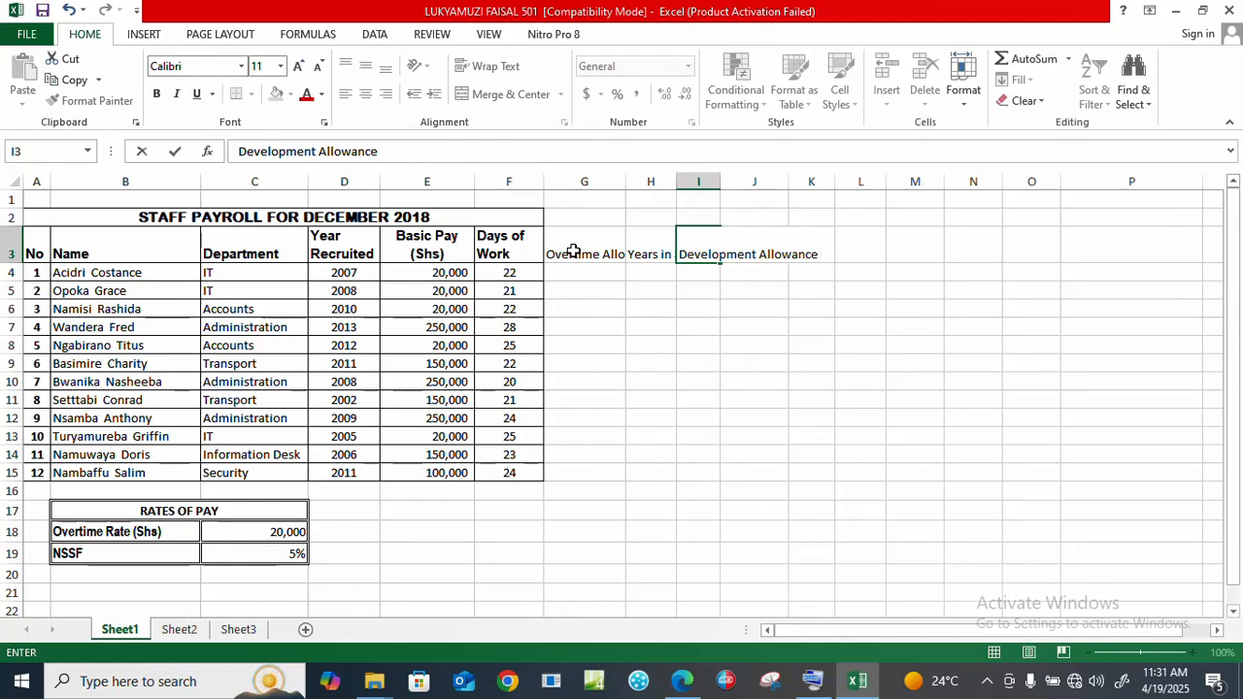
type(" (Shs)")
key("ctrl+Return")
key("Tab")
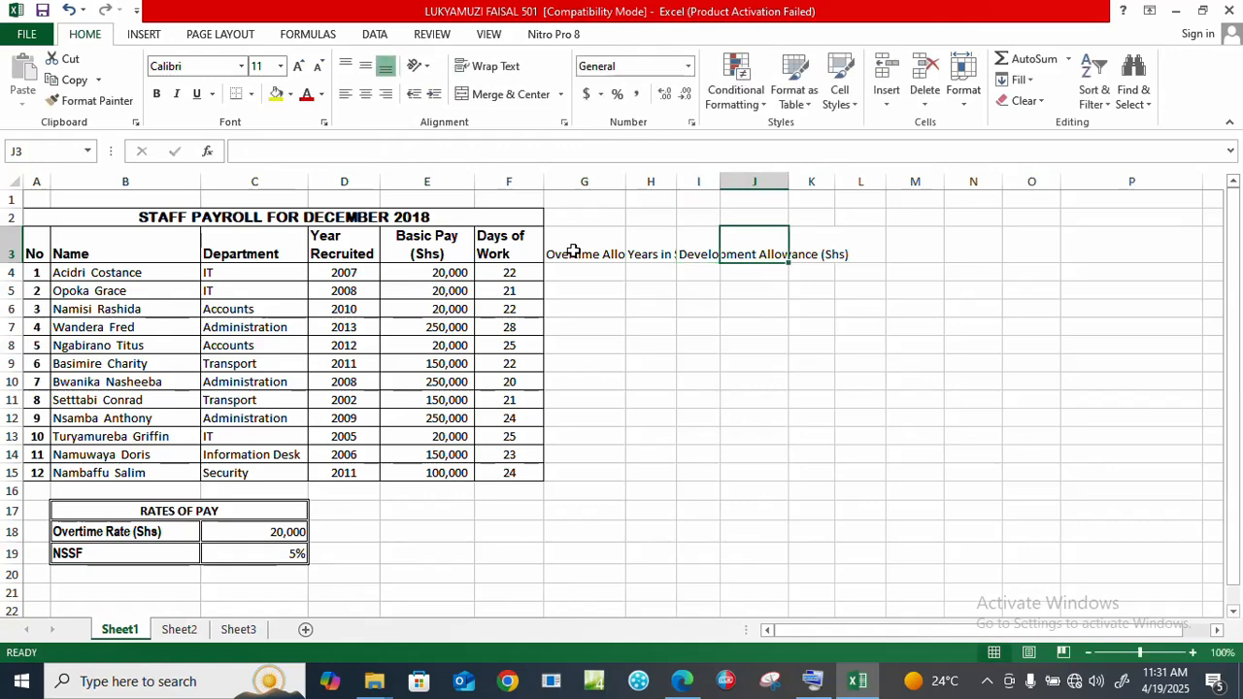
type("Gro")
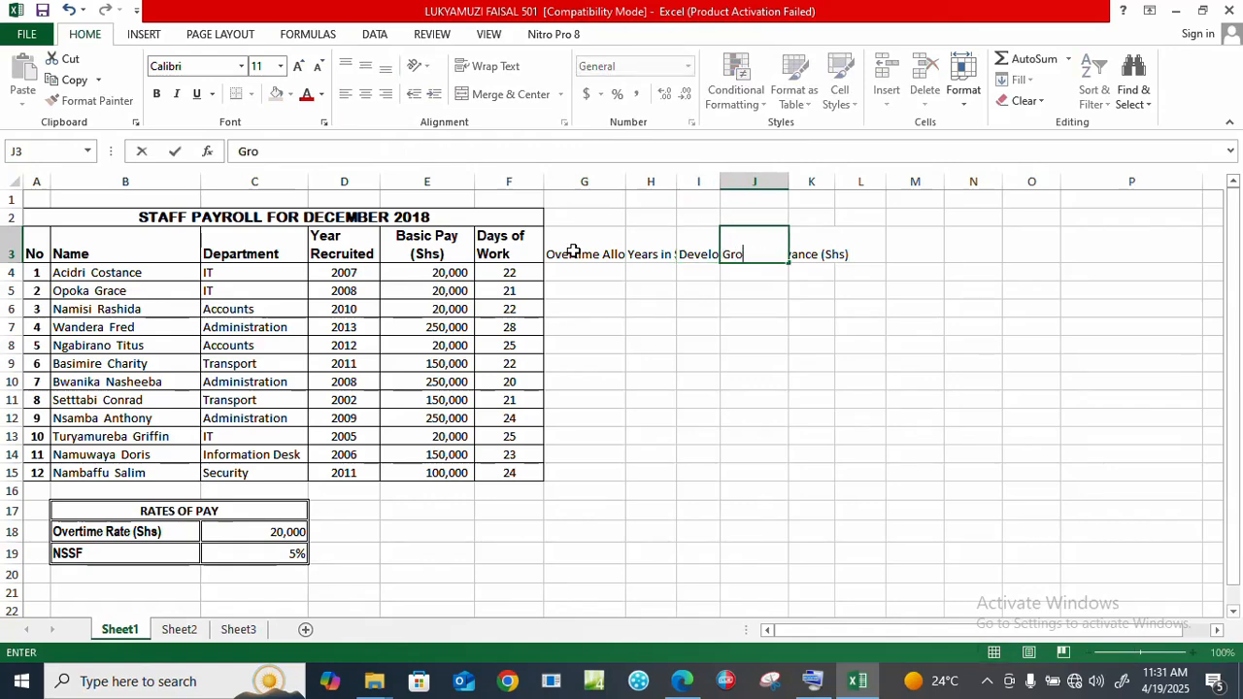
type("ss Pay (Shs")
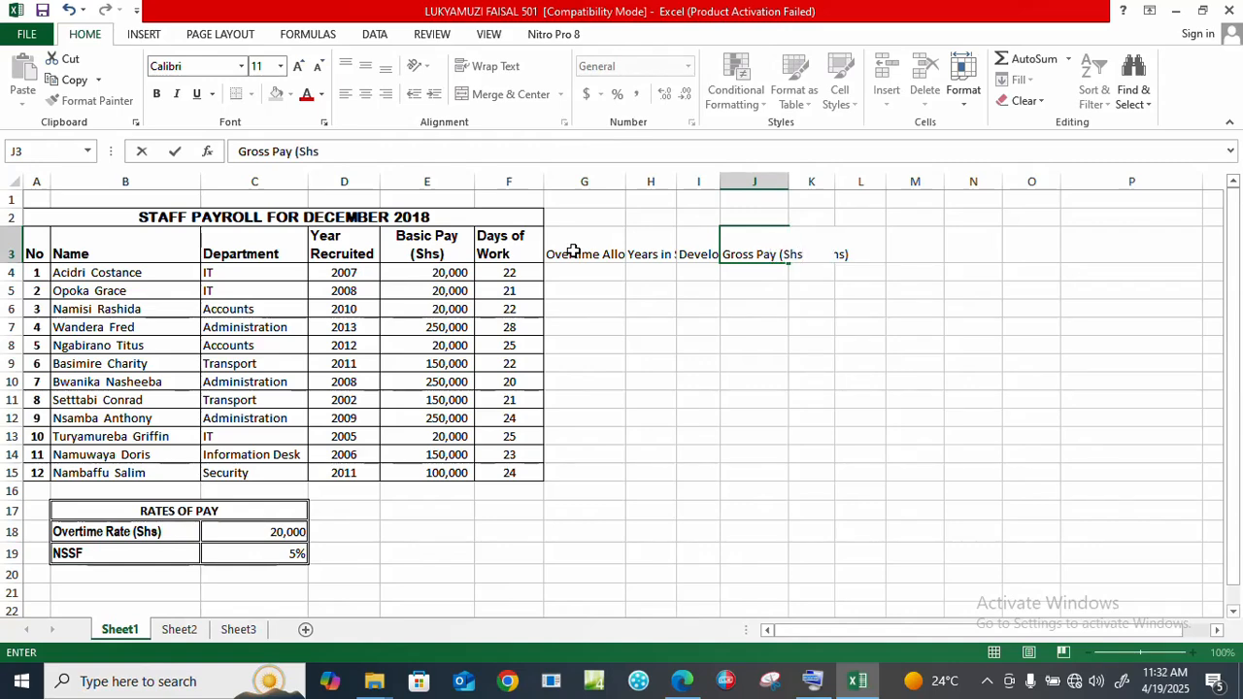
type(")")
key("Tab")
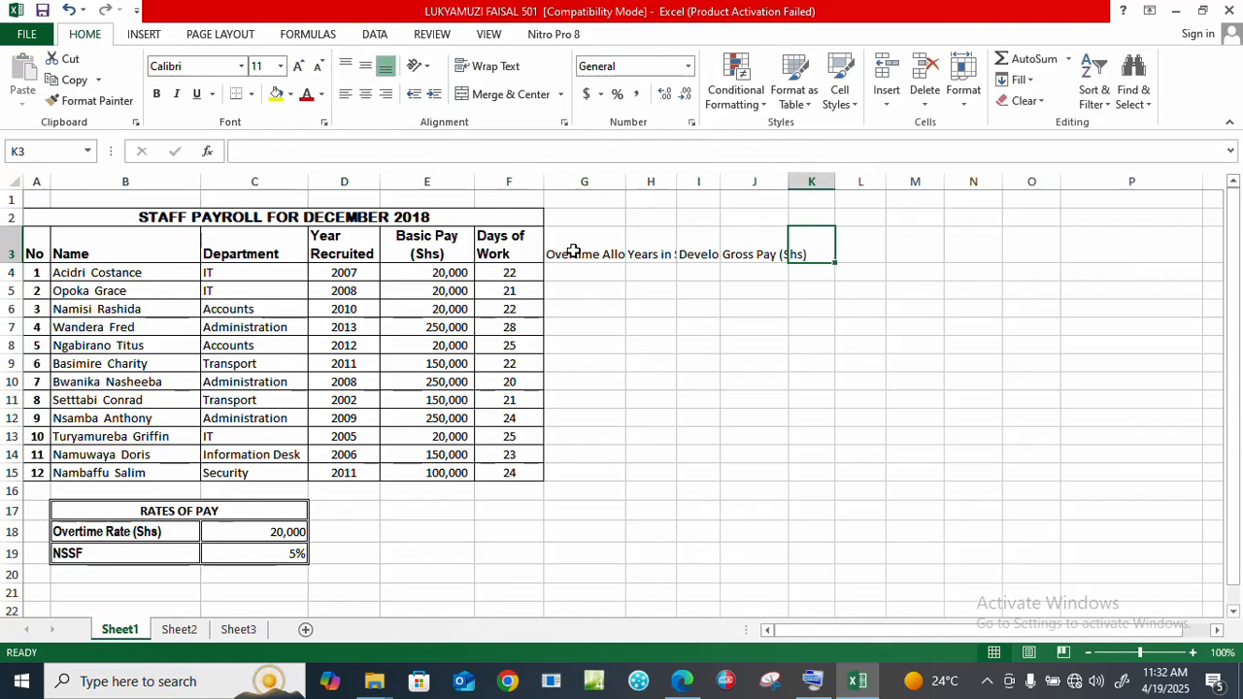
type("Net")
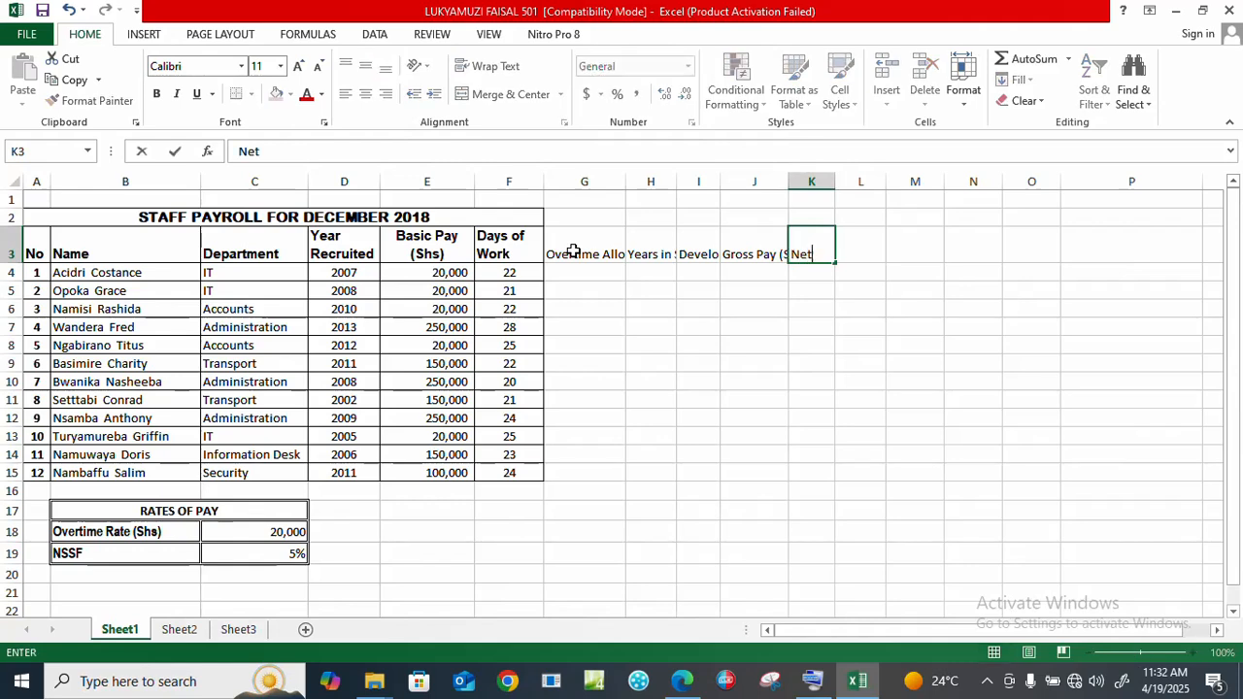
type(" Pay")
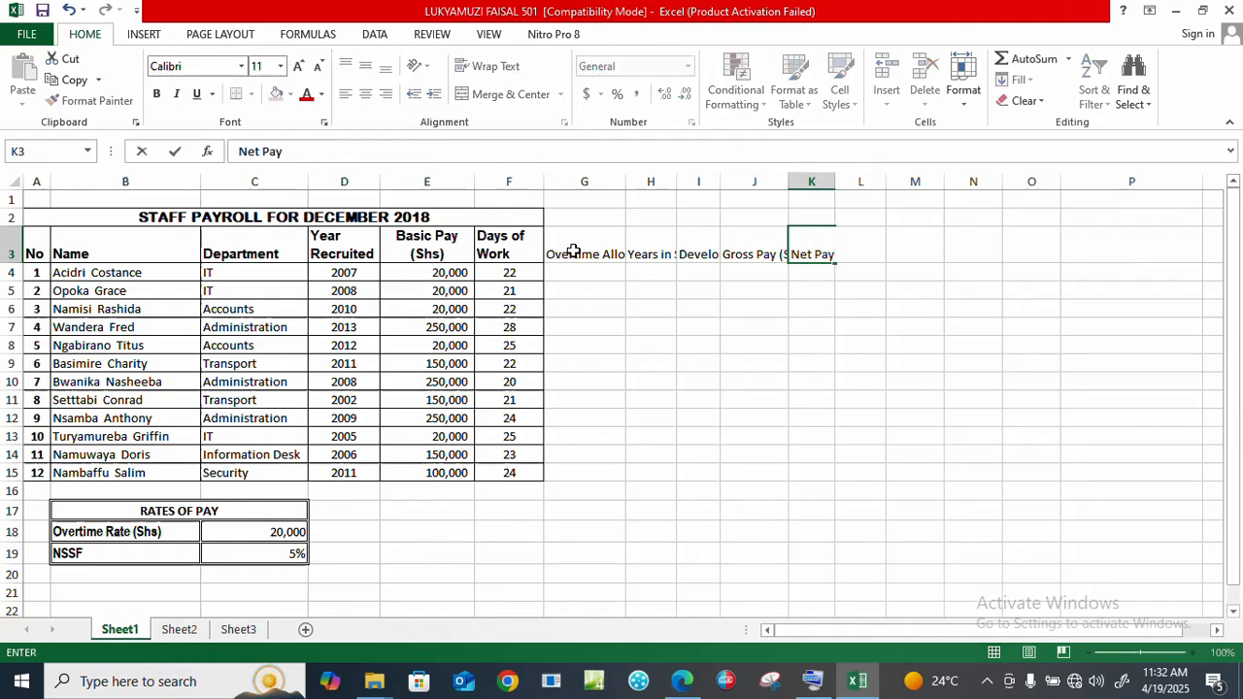
type(" (")
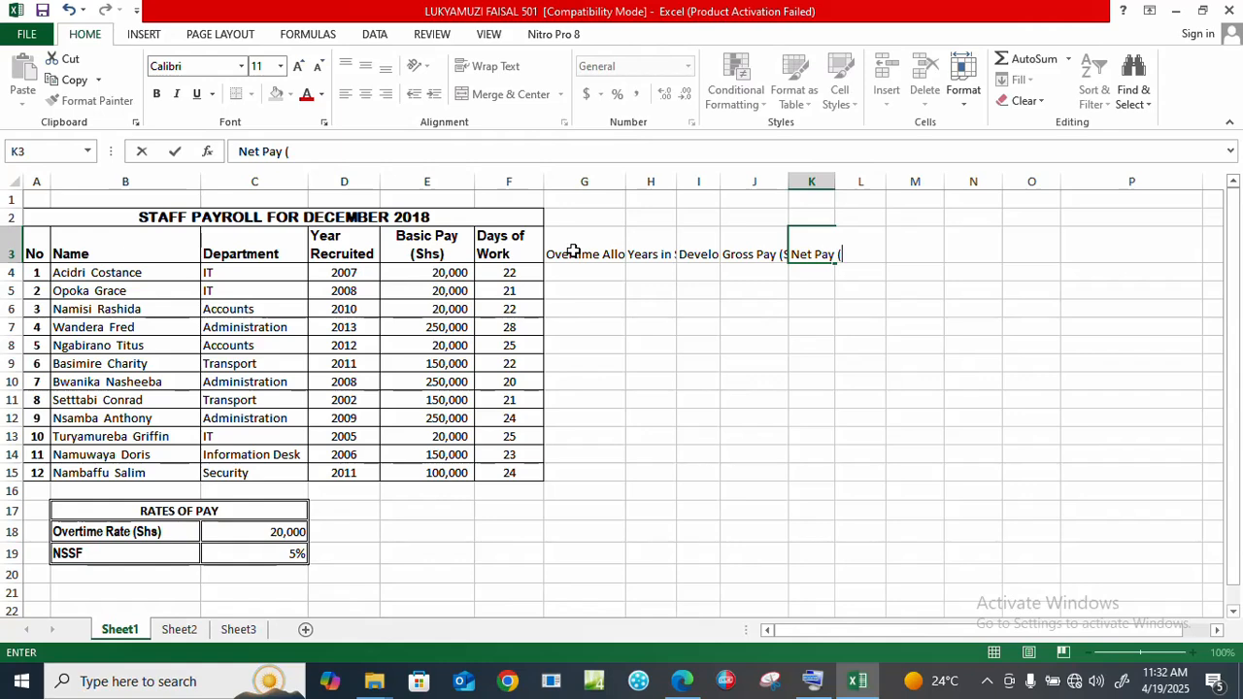
type("Shs")
key("Tab")
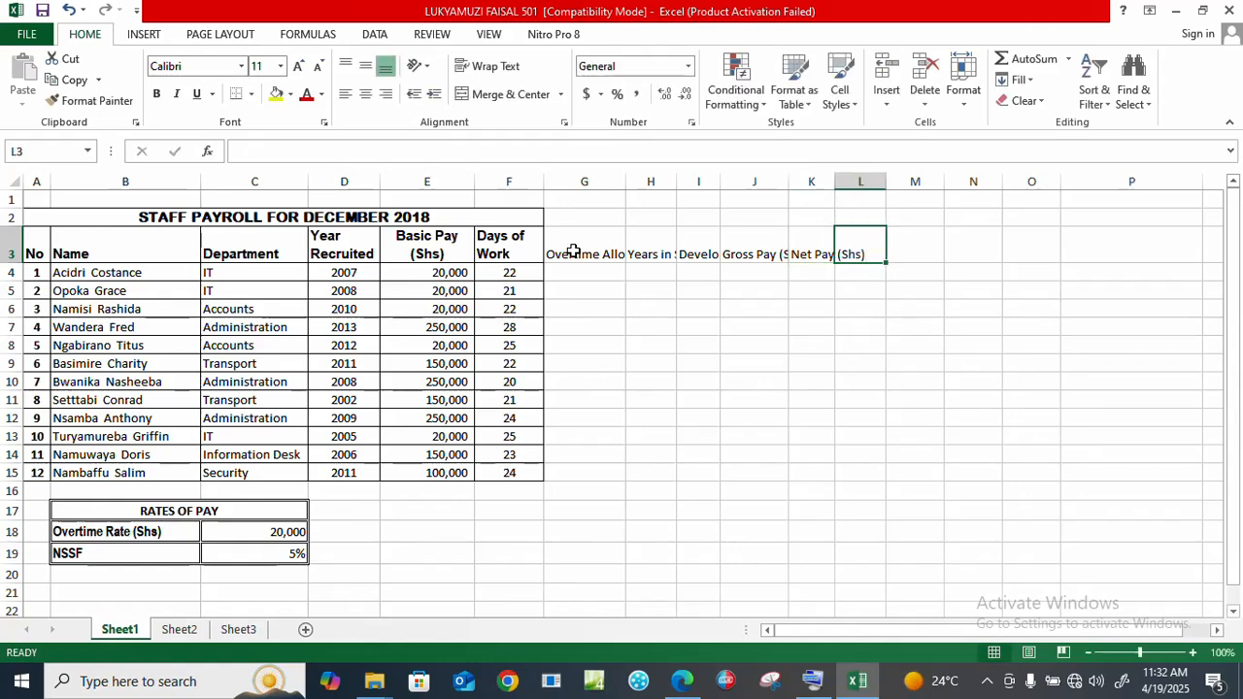
left_click(597, 248)
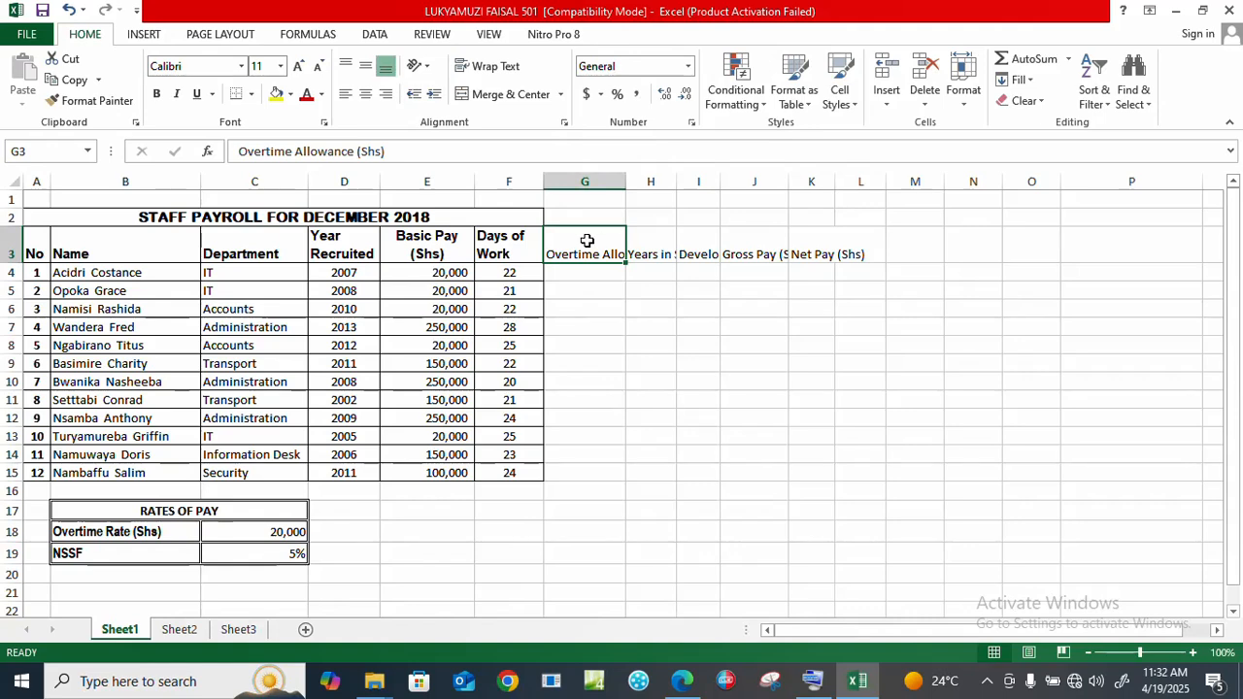
Step: Format the new headings in G3:L3 as bold Arial to match the existing headers
left_click_drag(569, 248, 849, 256)
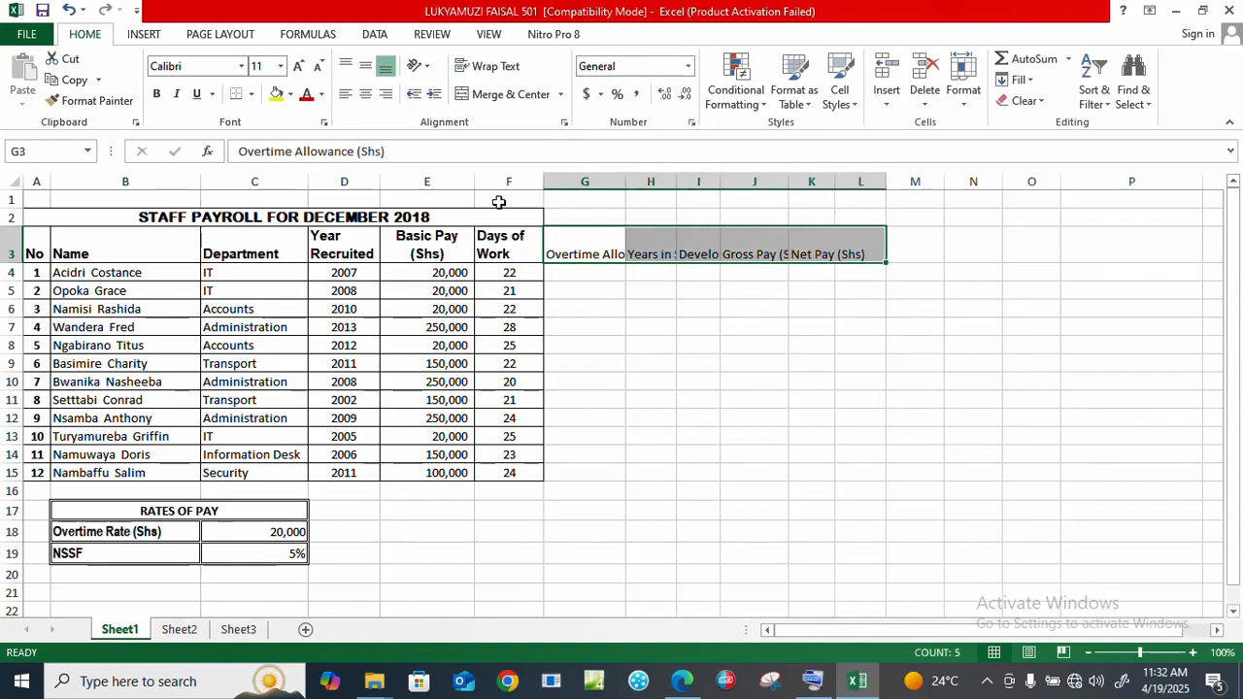
left_click(157, 98)
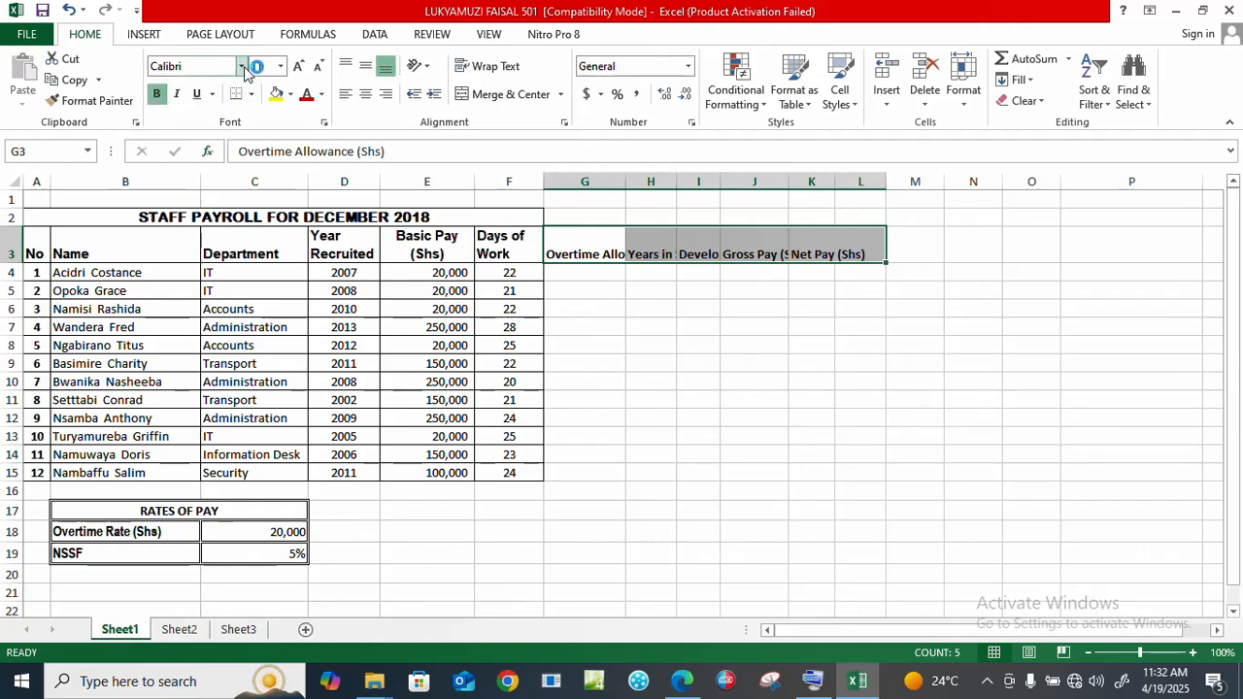
left_click(208, 250)
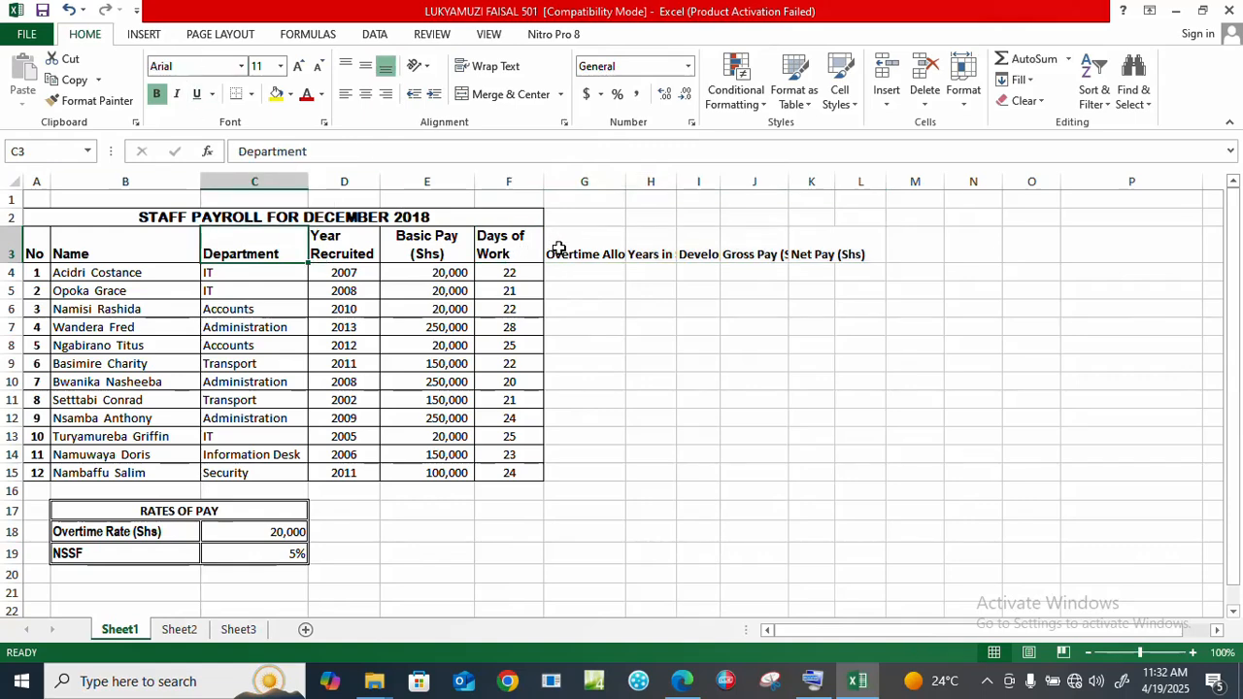
left_click_drag(552, 247, 842, 257)
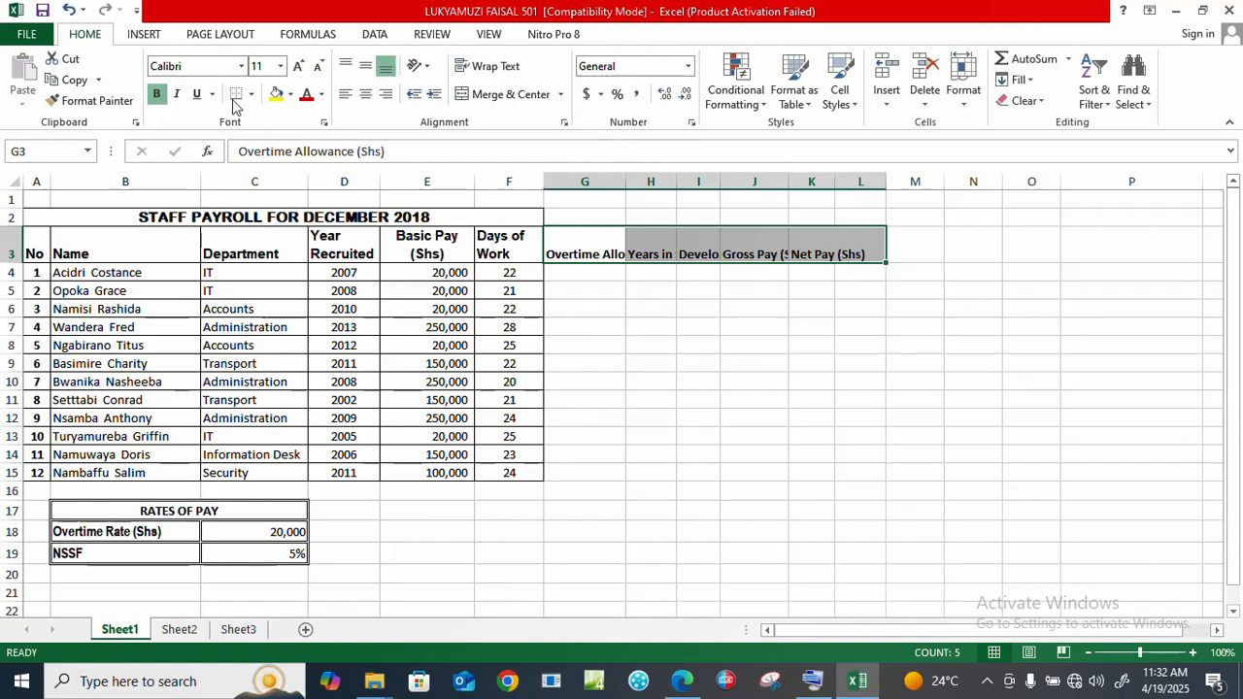
left_click(193, 68)
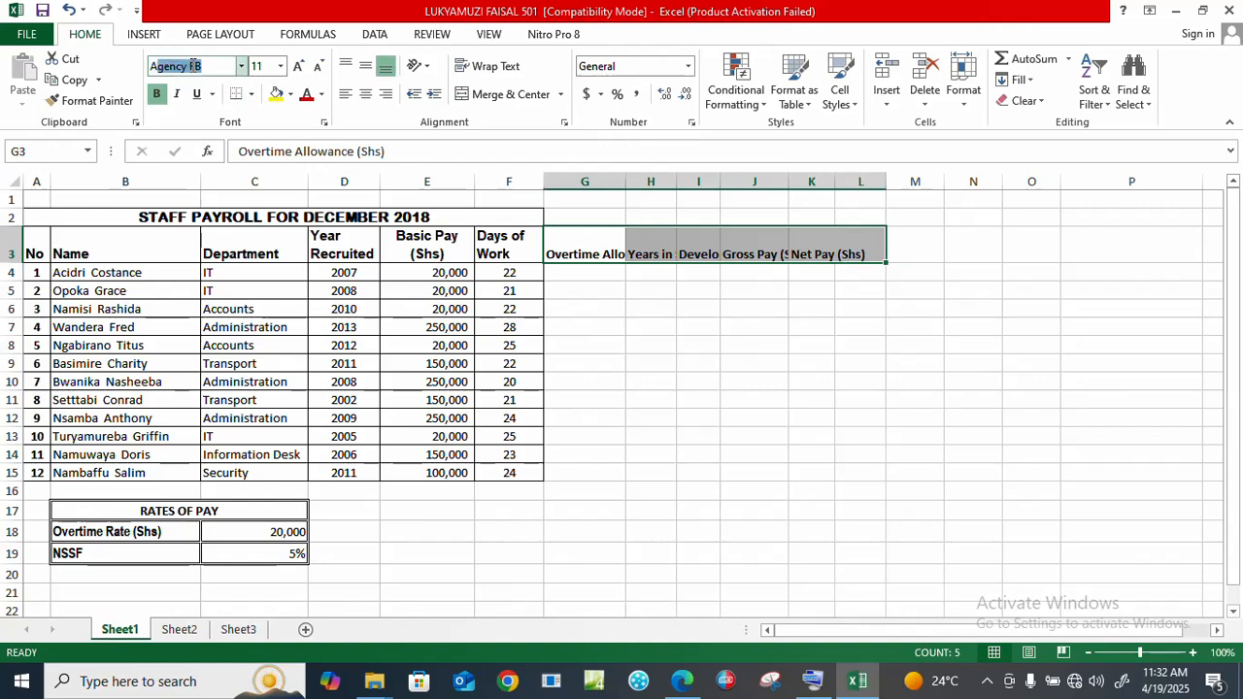
type("Ae")
type("rial")
key("Return")
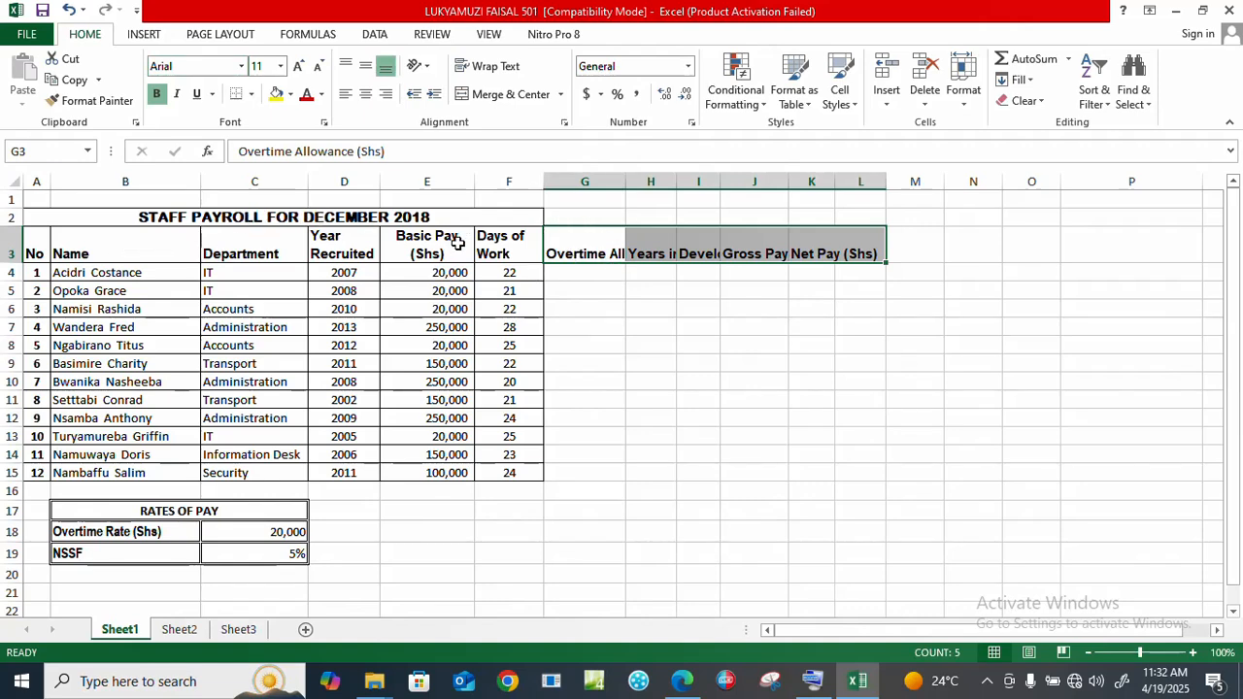
Step: Wrap the new heading text, widen columns G and L, and shorten row 3
left_click(490, 68)
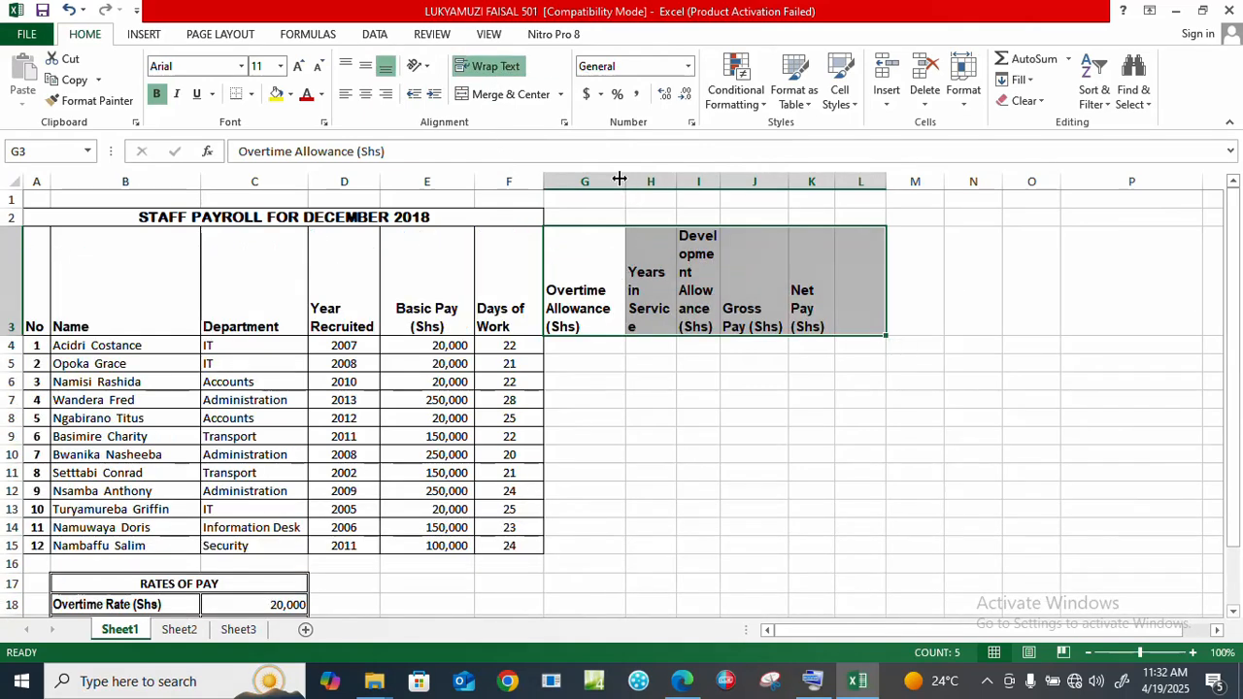
left_click_drag(626, 179, 1001, 181)
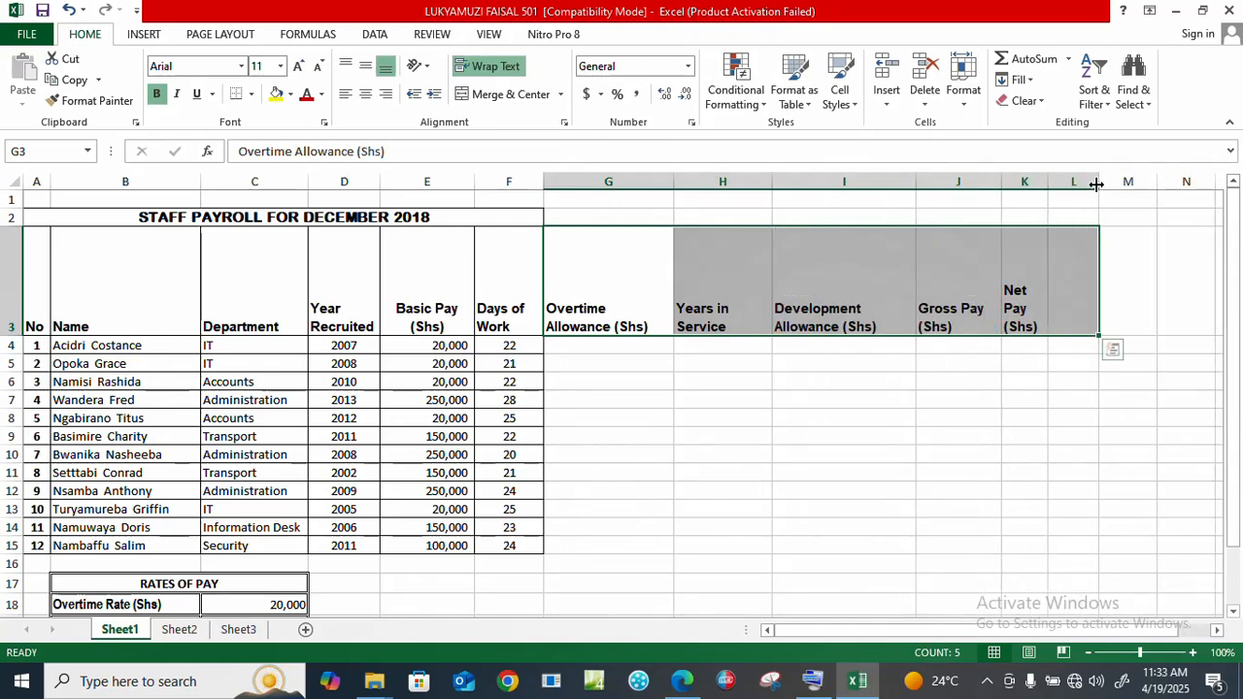
left_click_drag(1097, 184, 1138, 185)
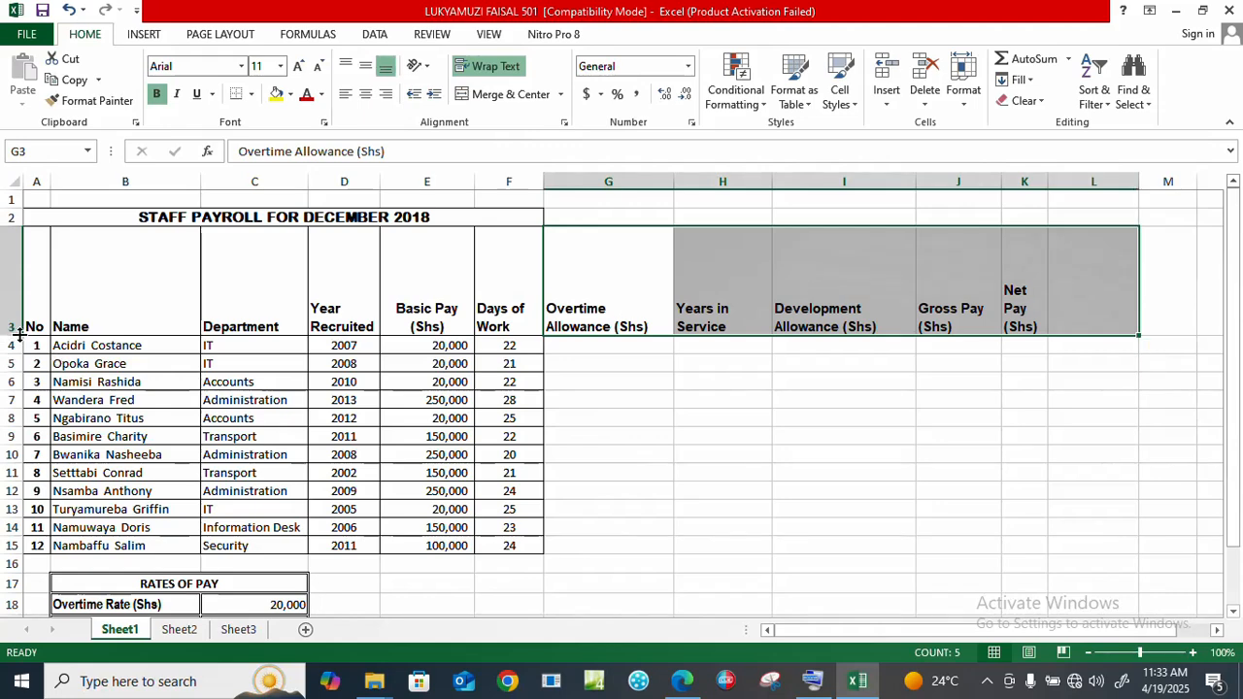
left_click_drag(20, 335, 19, 295)
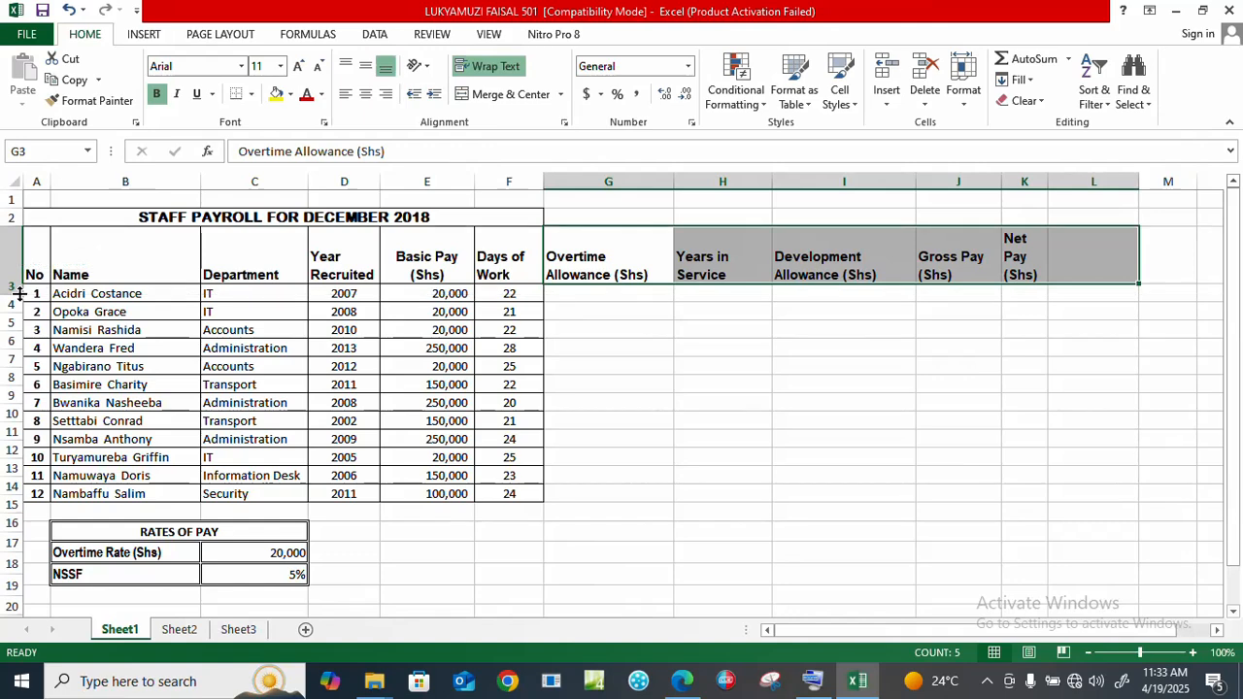
Step: Widen column K for Net Pay and shorten row 3 to 48 points so headings fit on two lines
double_click(586, 244)
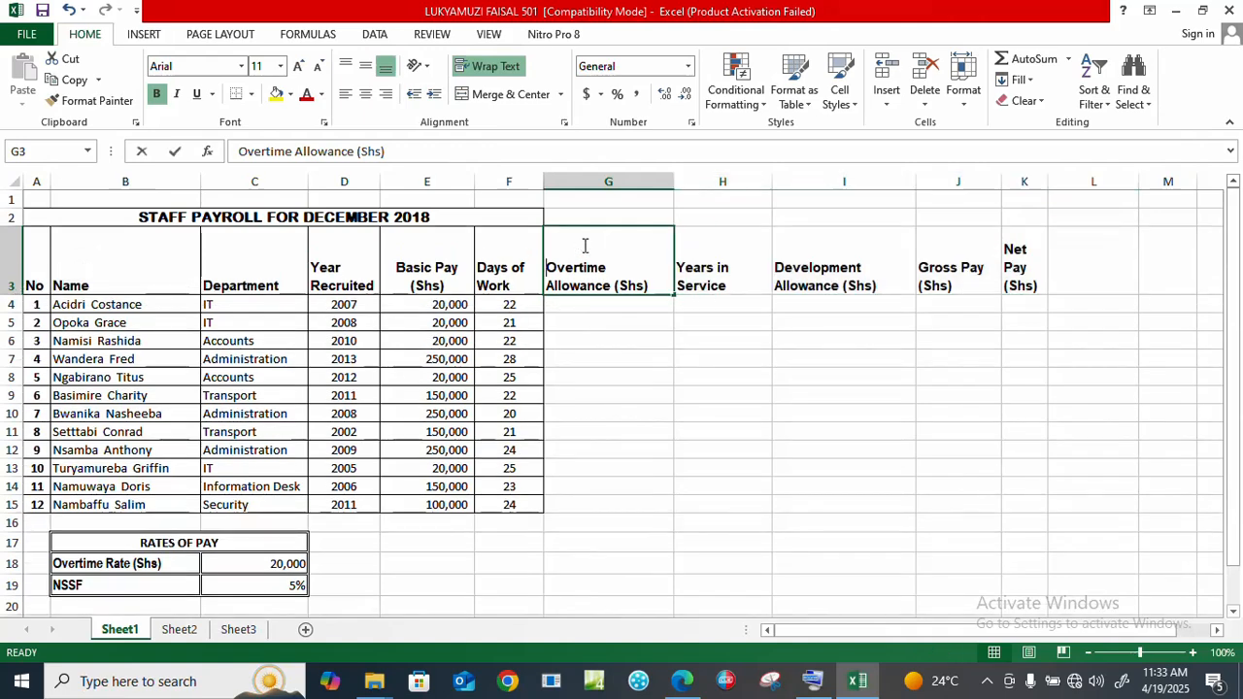
left_click(739, 285)
left_click(864, 275)
left_click(922, 270)
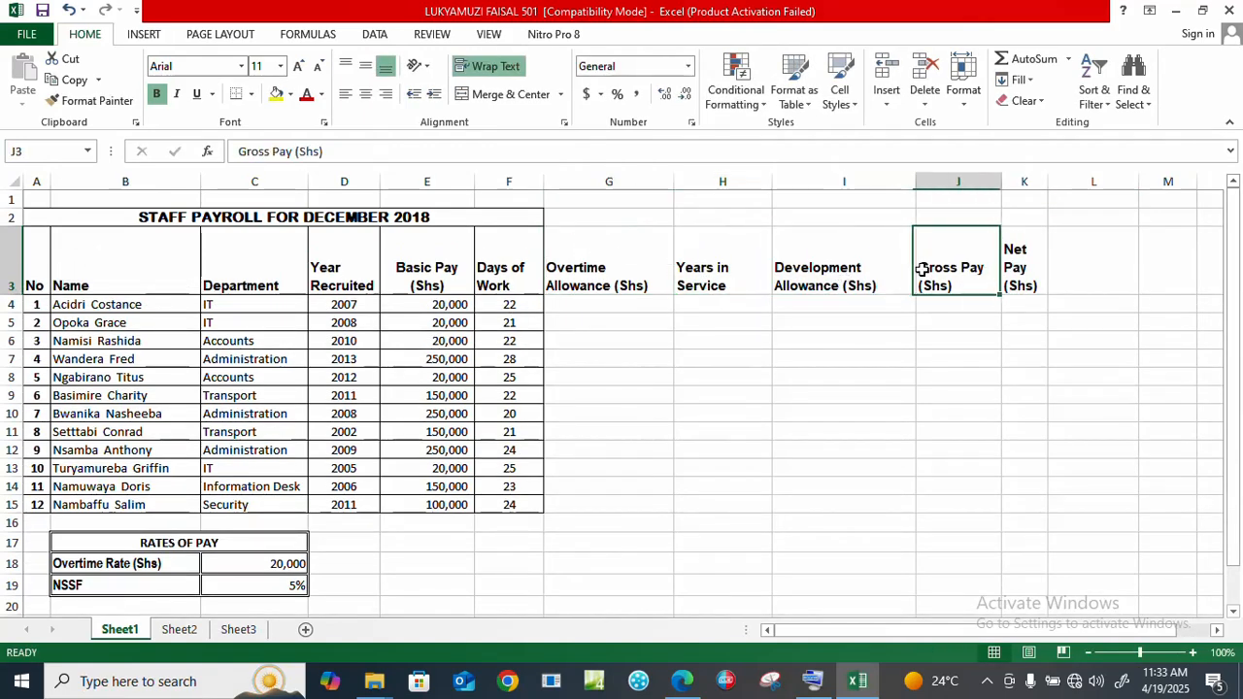
left_click(1006, 264)
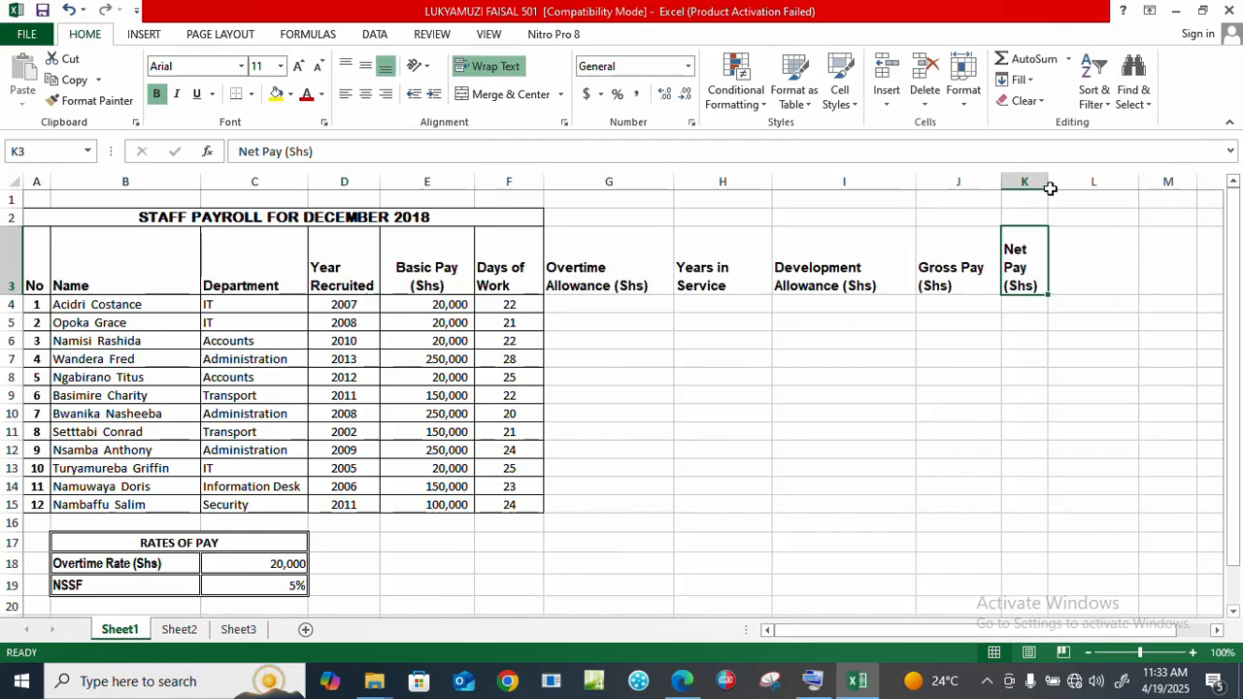
left_click_drag(1045, 181, 1070, 181)
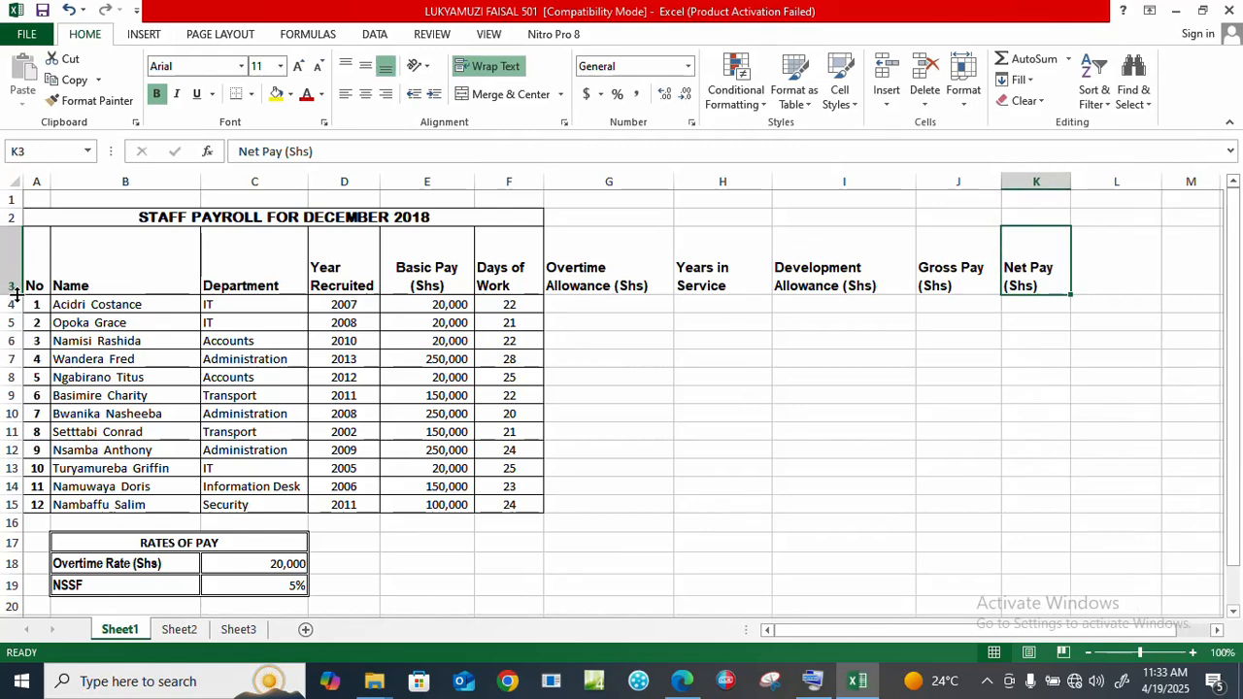
left_click_drag(21, 295, 21, 283)
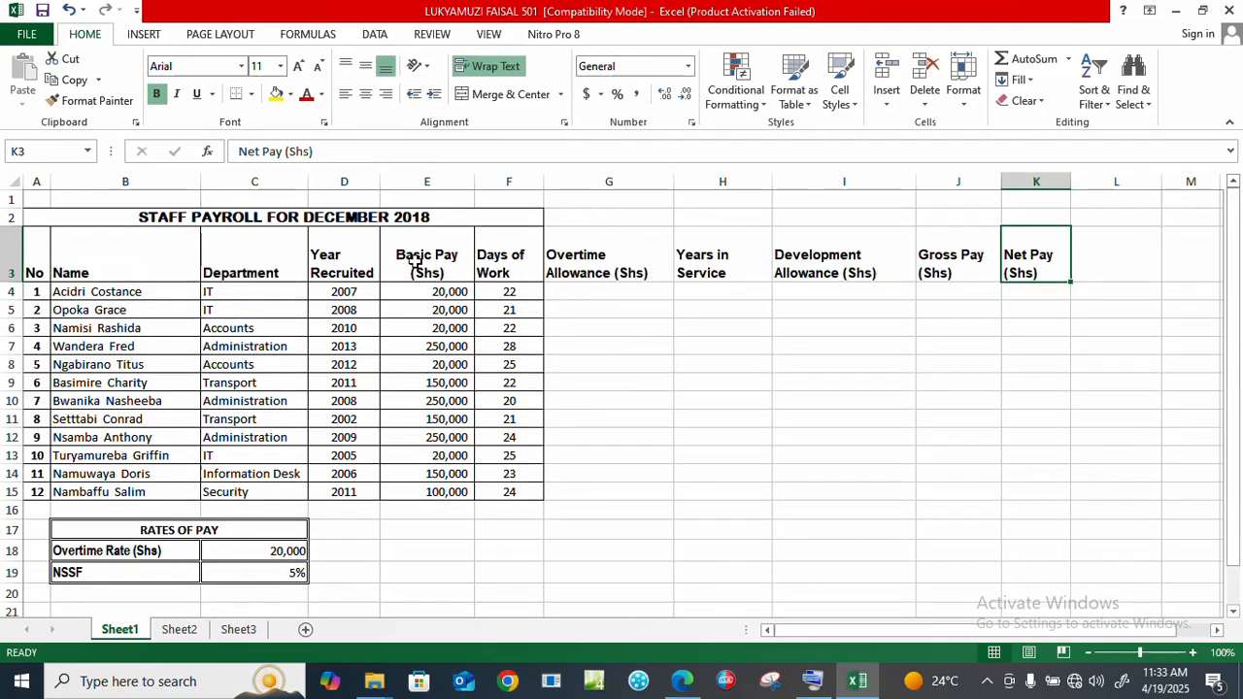
left_click(64, 217)
Step: Apply All Borders to the whole payroll table down to row 15, then bring up the exam PDF
left_click_drag(64, 216, 1016, 489)
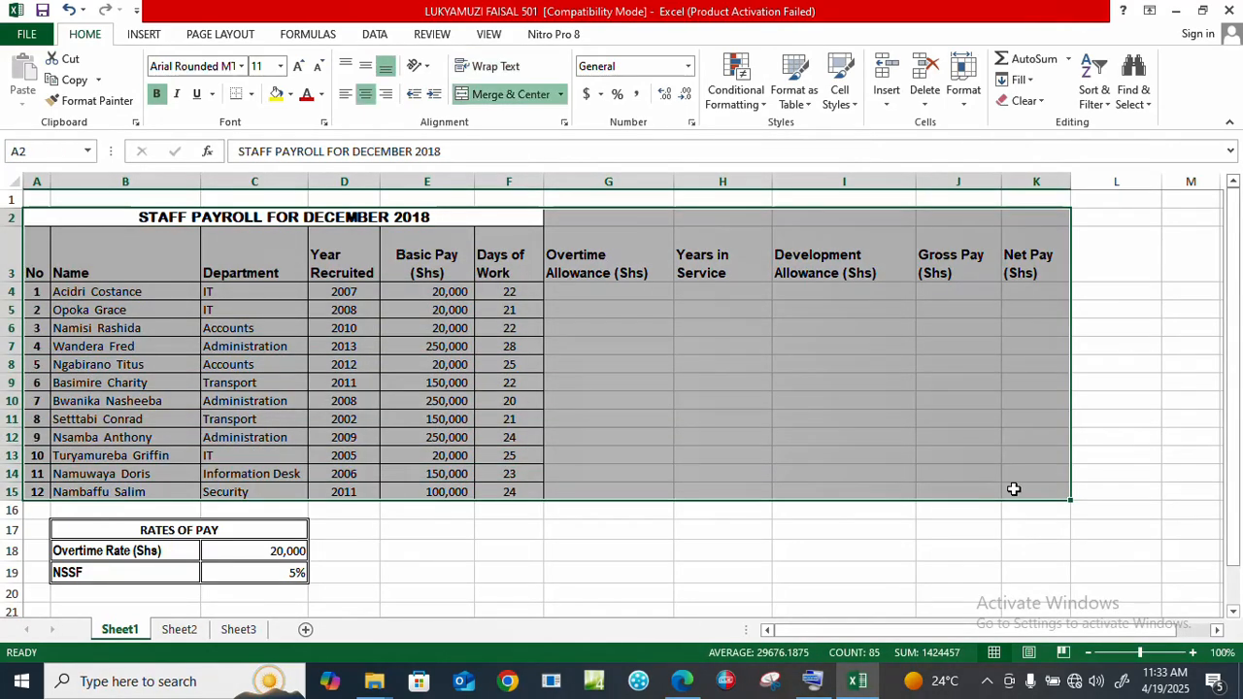
left_click(250, 94)
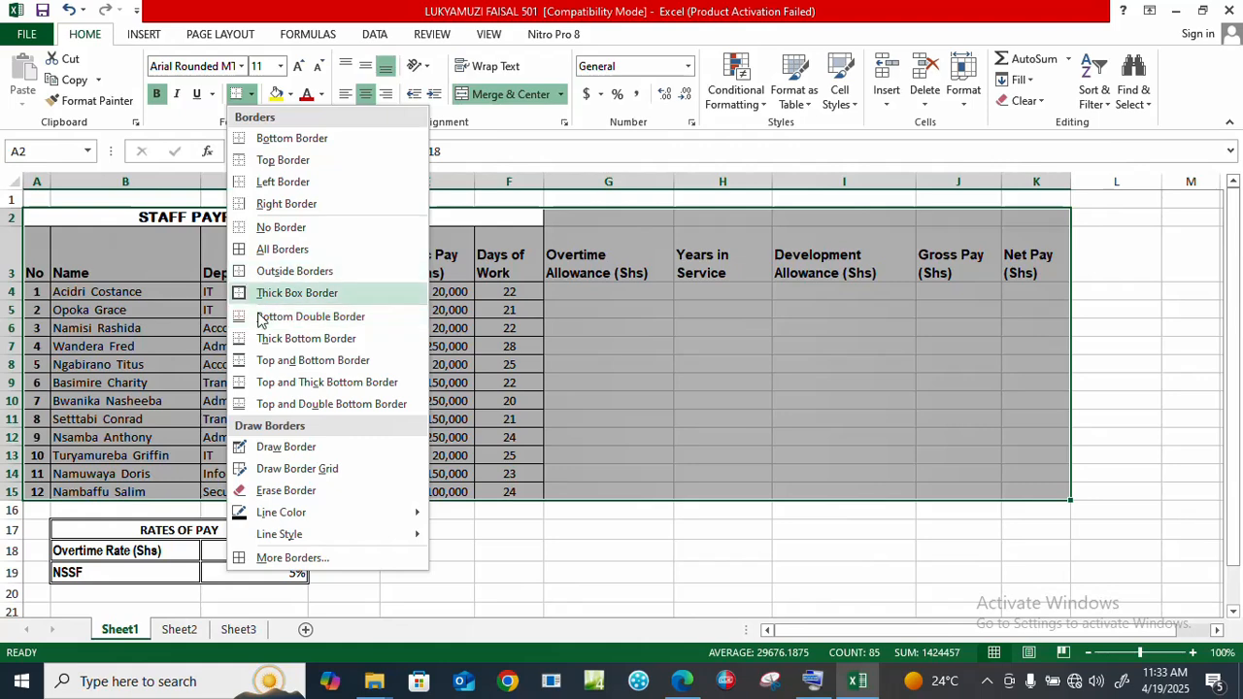
left_click(261, 252)
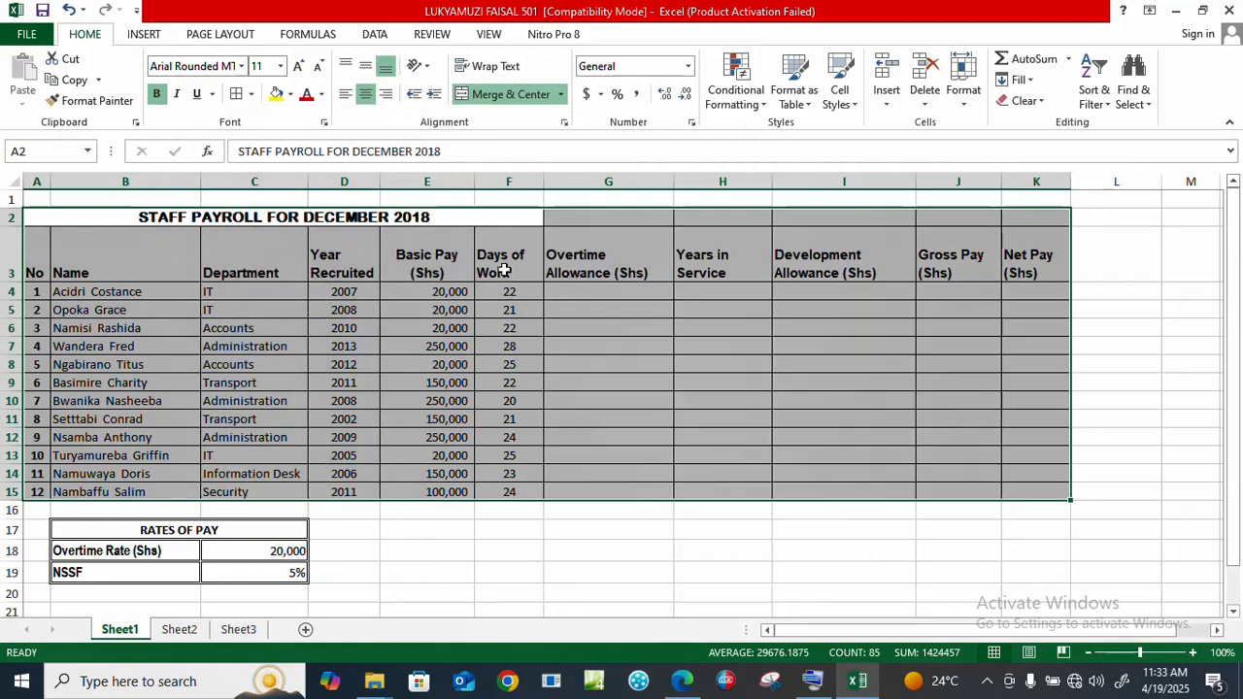
left_click(659, 297)
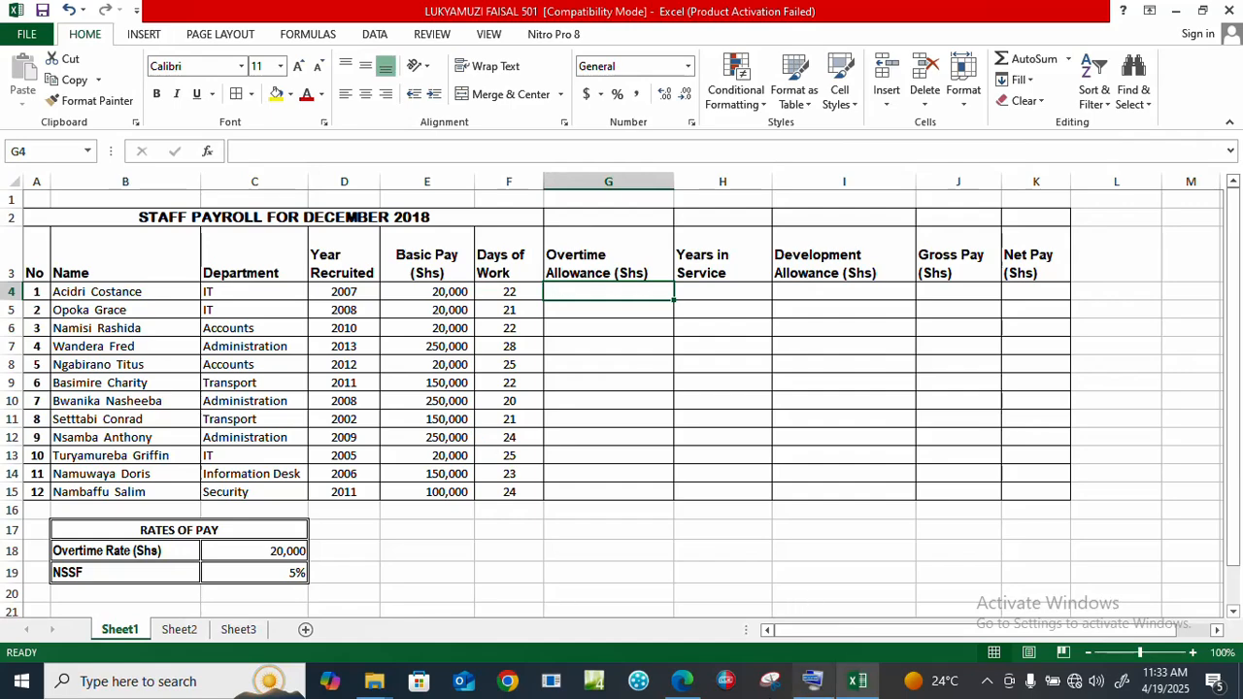
left_click(684, 681)
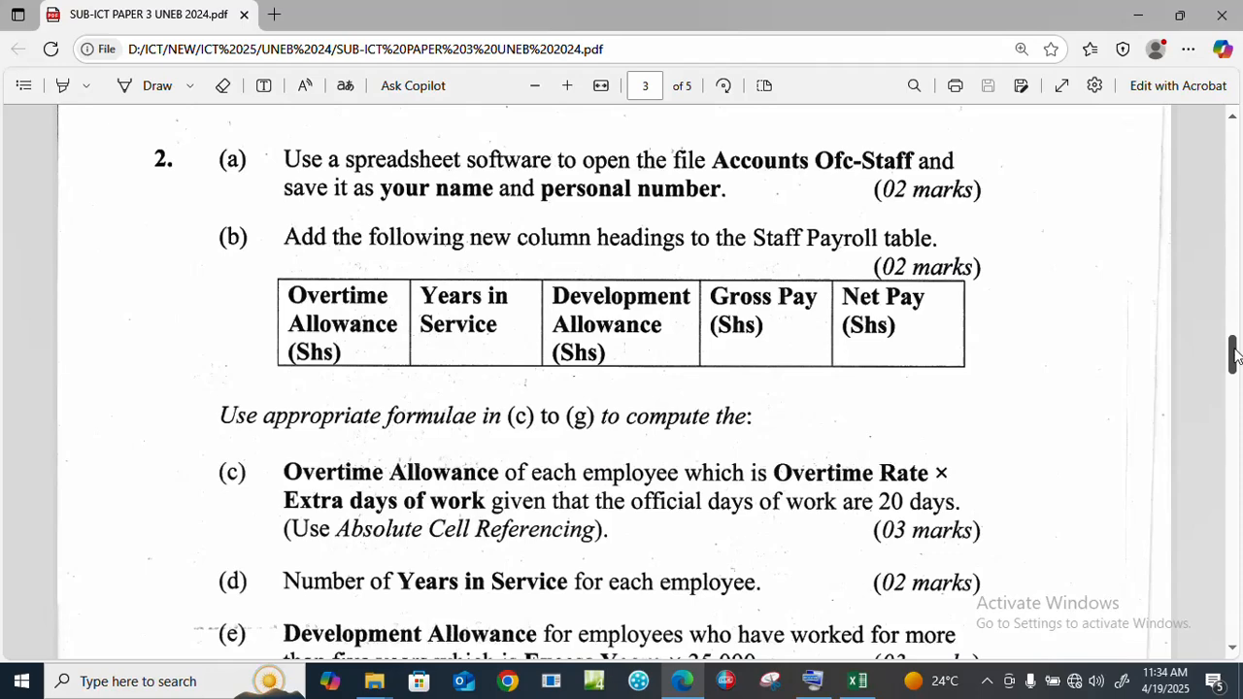
Step: Scroll the PDF to questions (c)–(h), then return to the Excel payroll workbook
left_click_drag(1234, 354, 1234, 376)
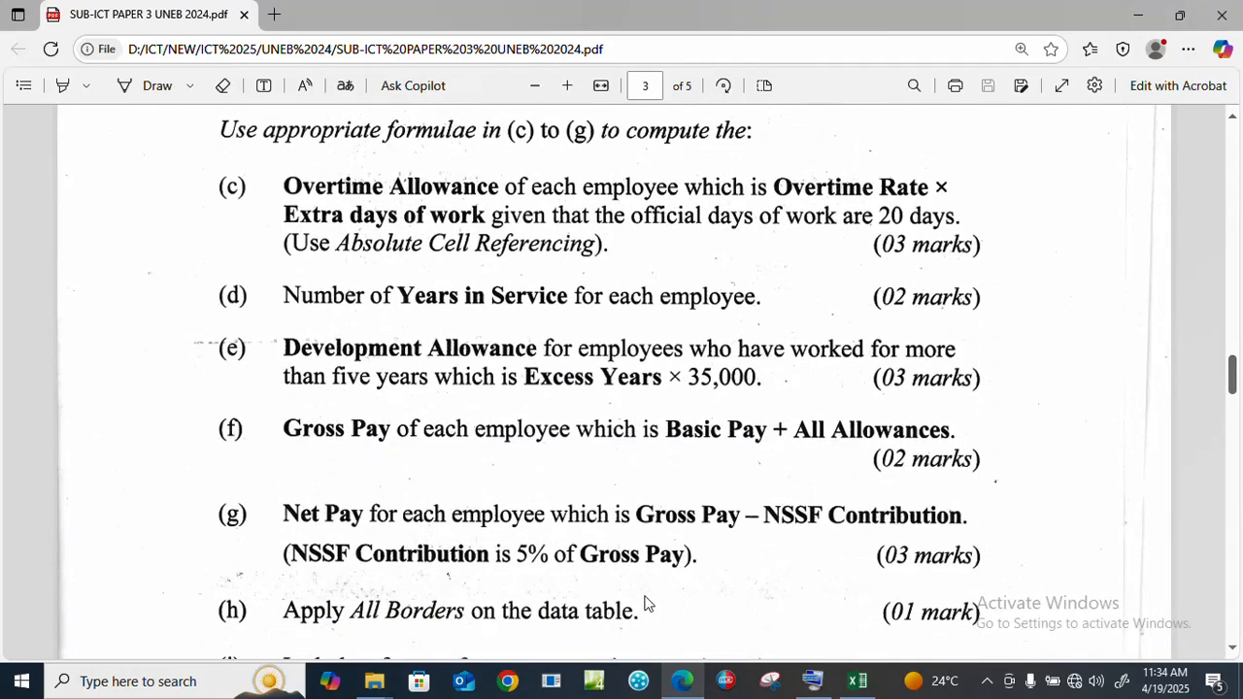
left_click(856, 681)
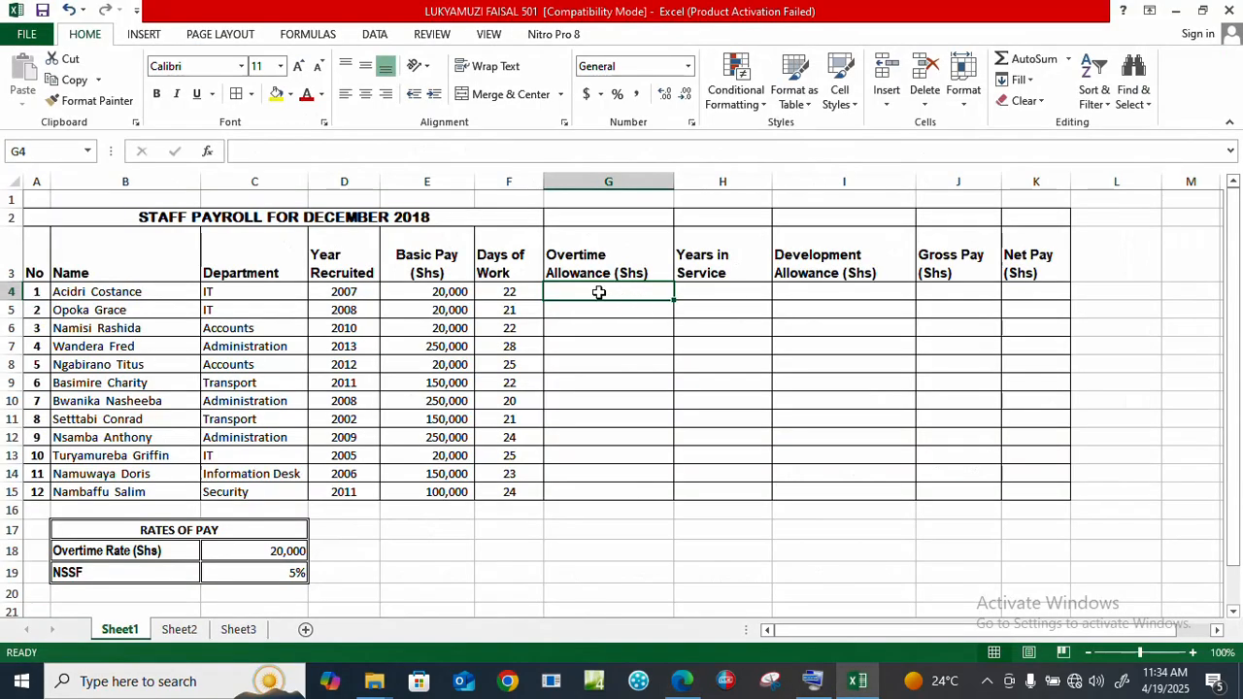
Step: In G4, build the overtime formula =C18*(F4-20) using the overtime rate and days of work
type("=")
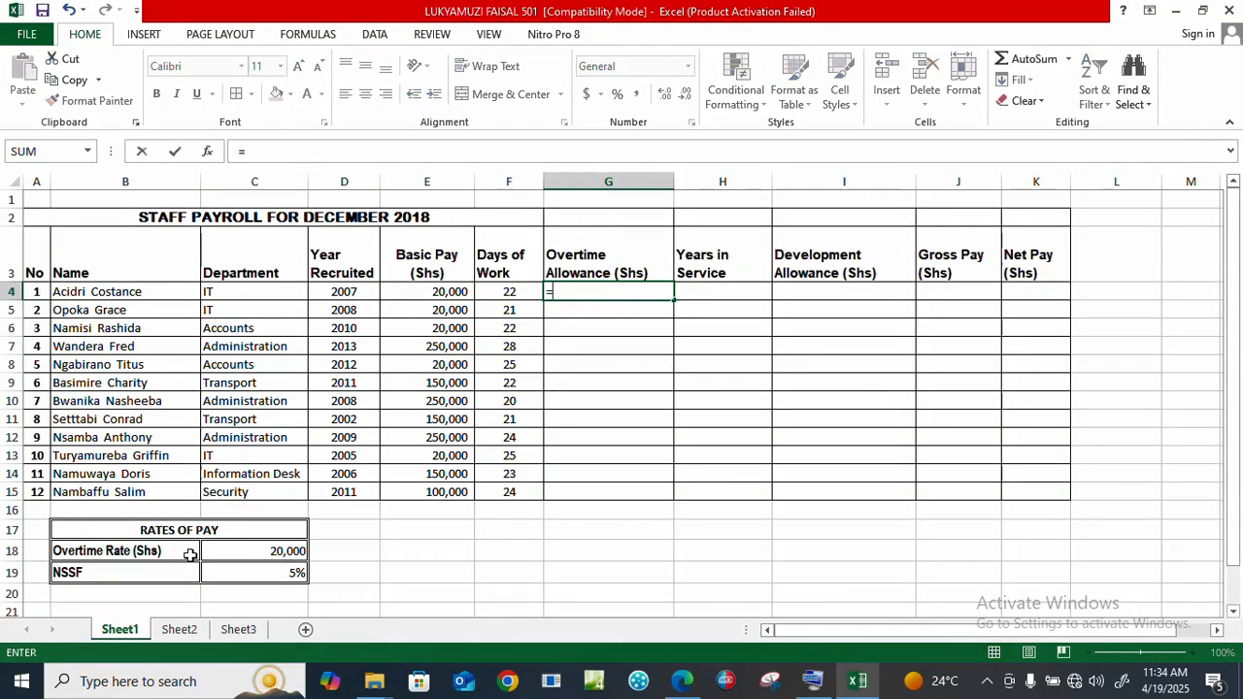
left_click(268, 551)
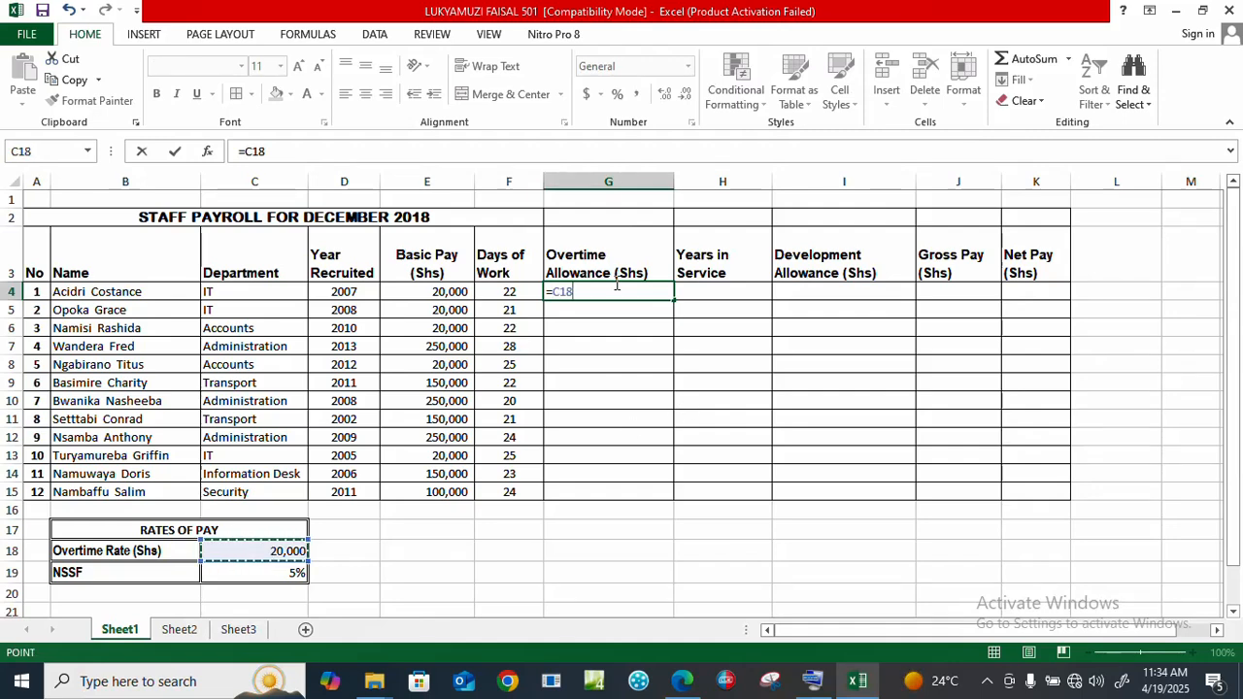
type("*")
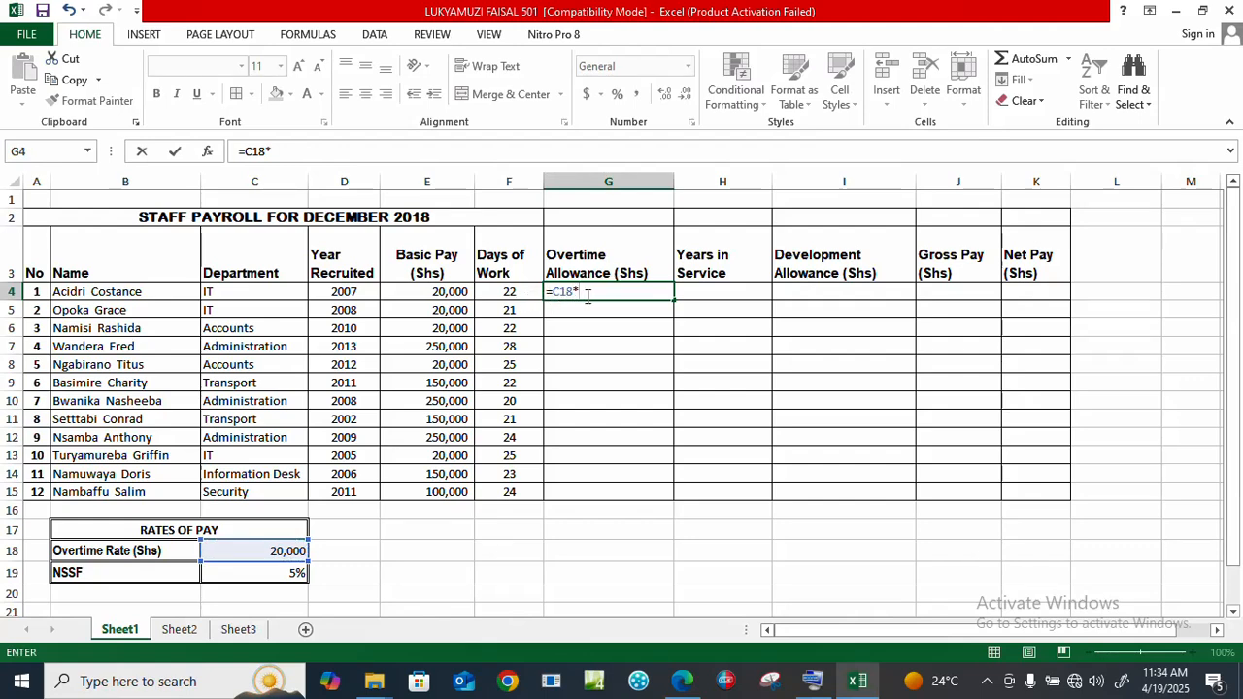
type("(")
left_click(510, 291)
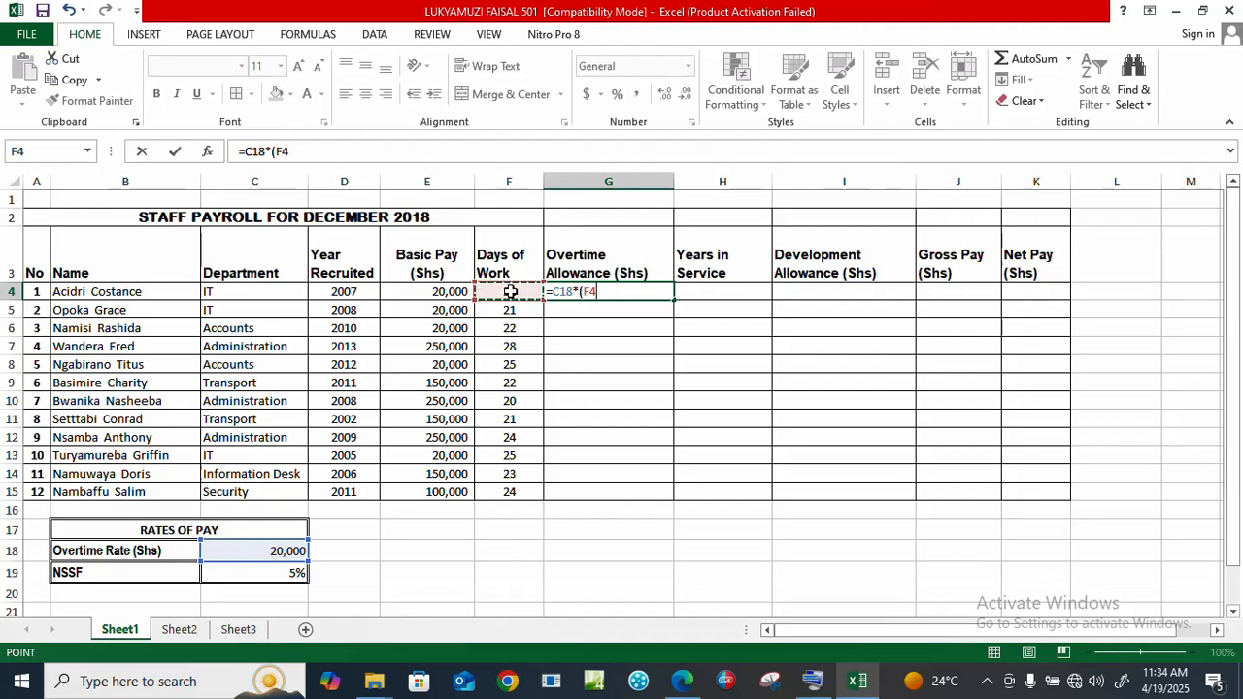
type("-20")
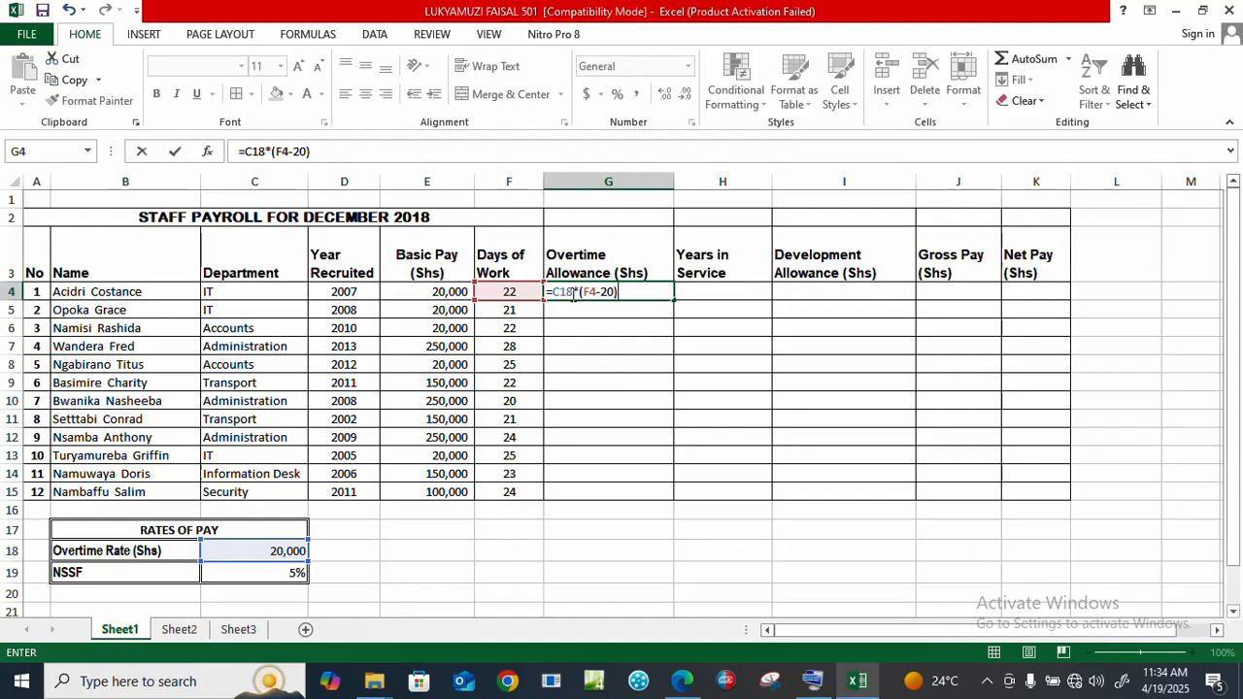
left_click(574, 291)
Step: Make the rate reference absolute so G4 holds =$C$18*(F4-20), and confirm it
left_click(814, 680)
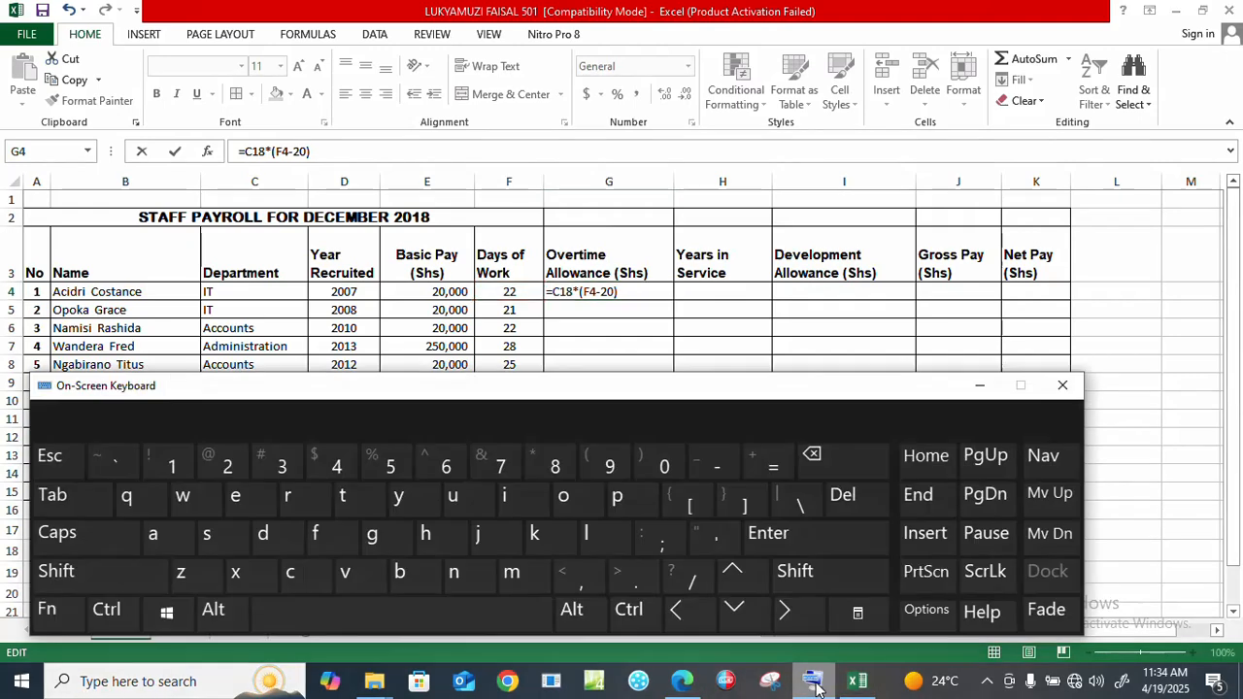
left_click(46, 610)
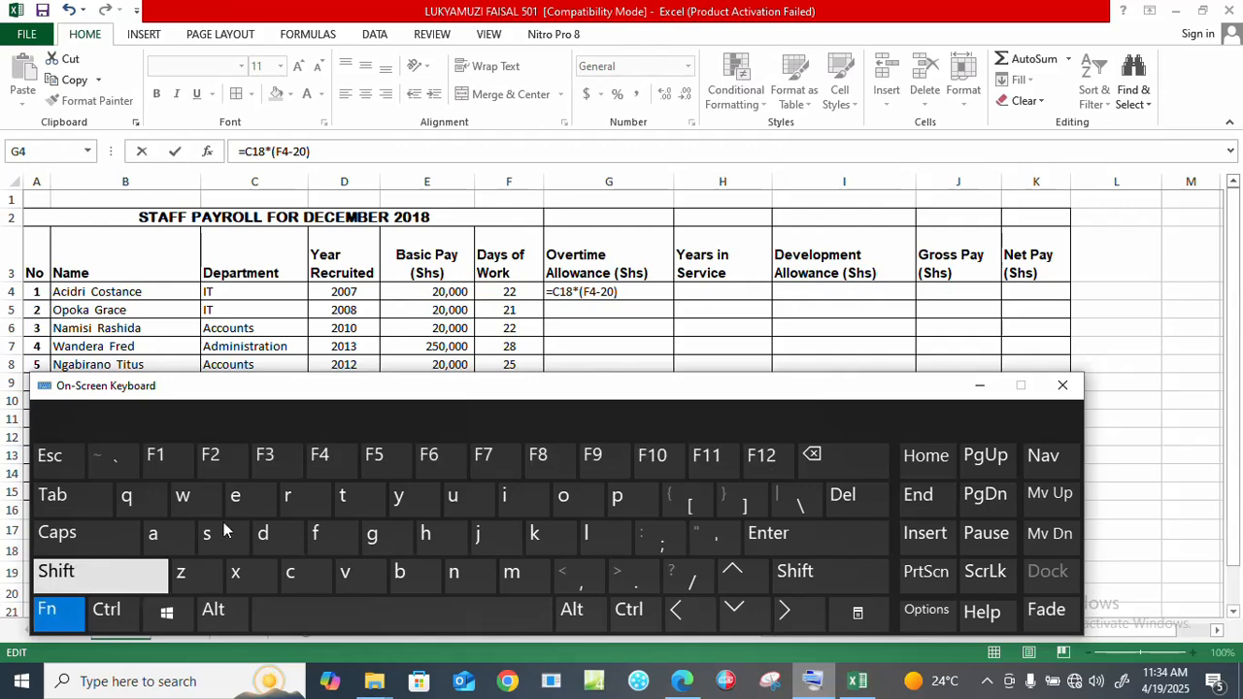
left_click(323, 463)
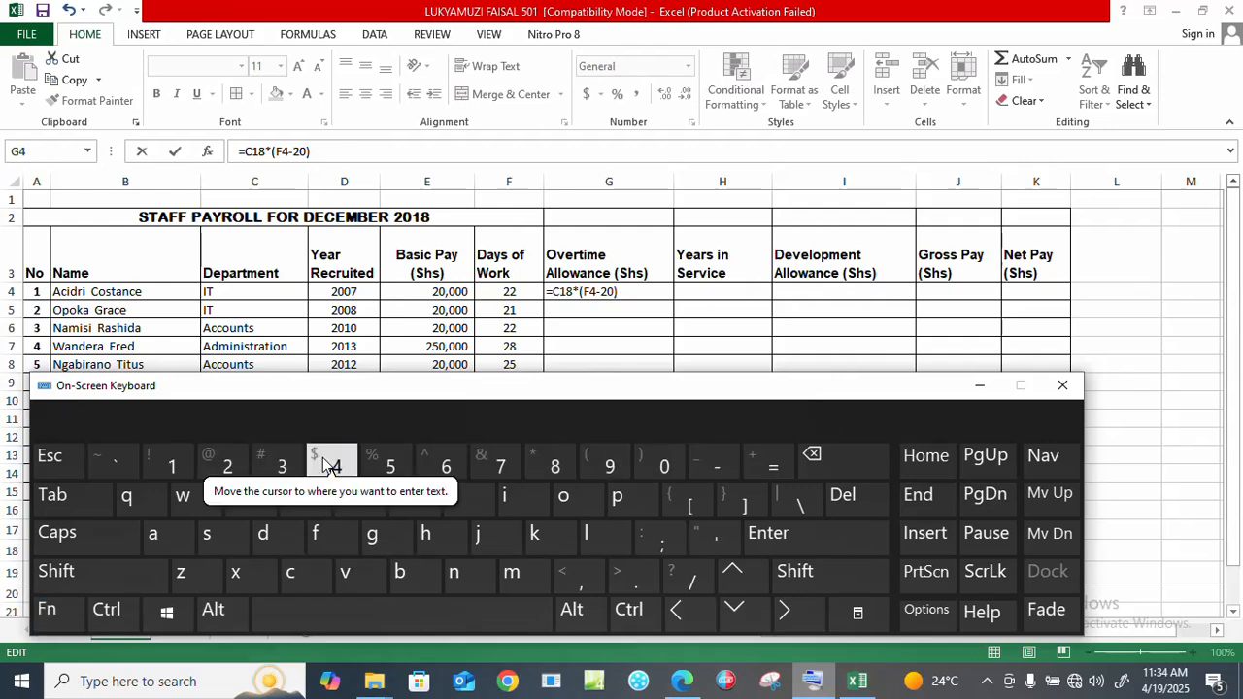
double_click(573, 293)
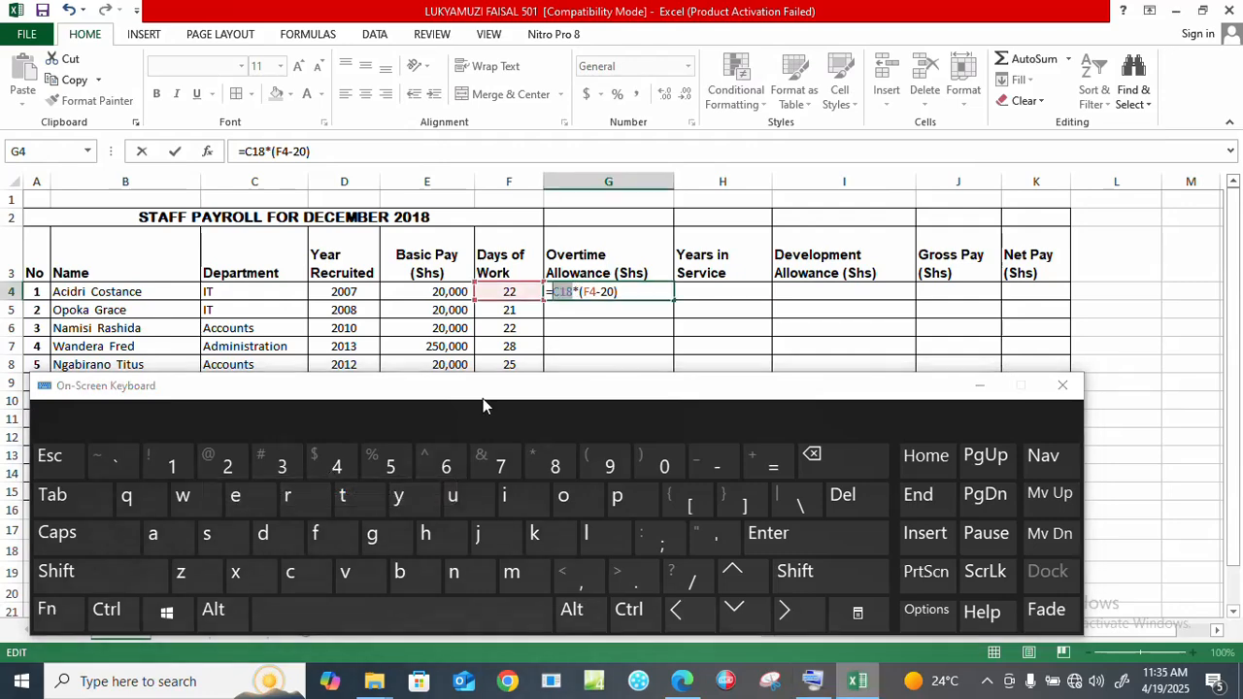
left_click(53, 613)
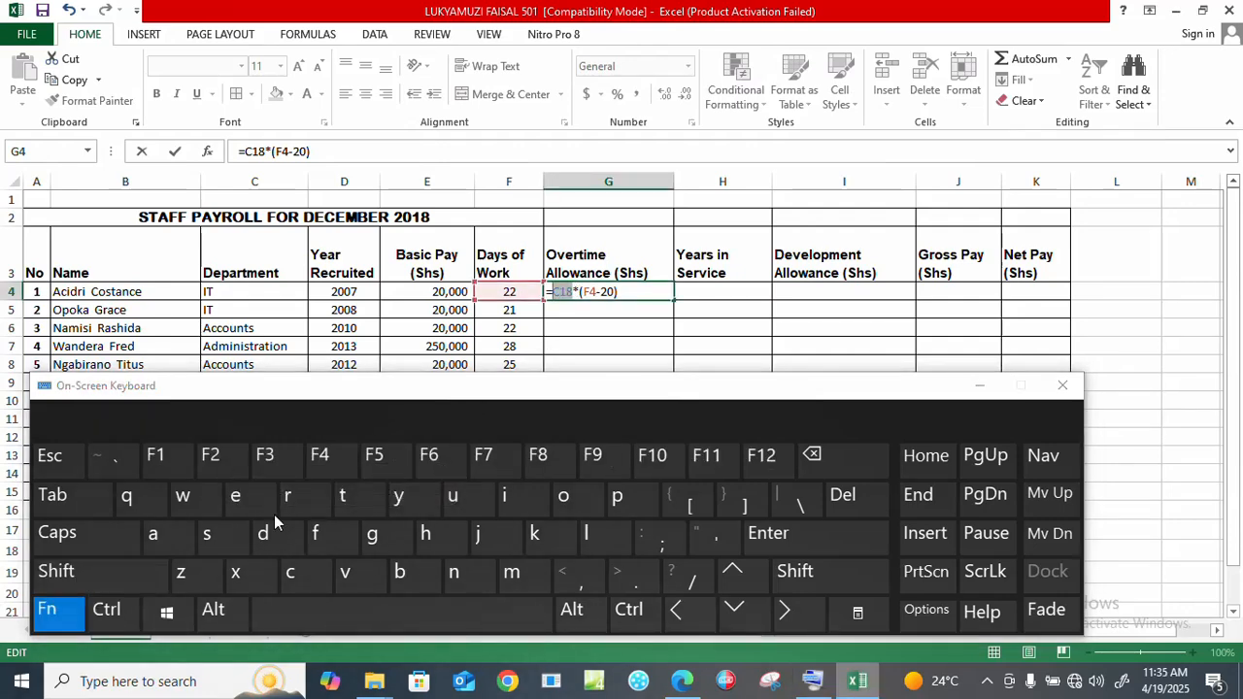
left_click(326, 462)
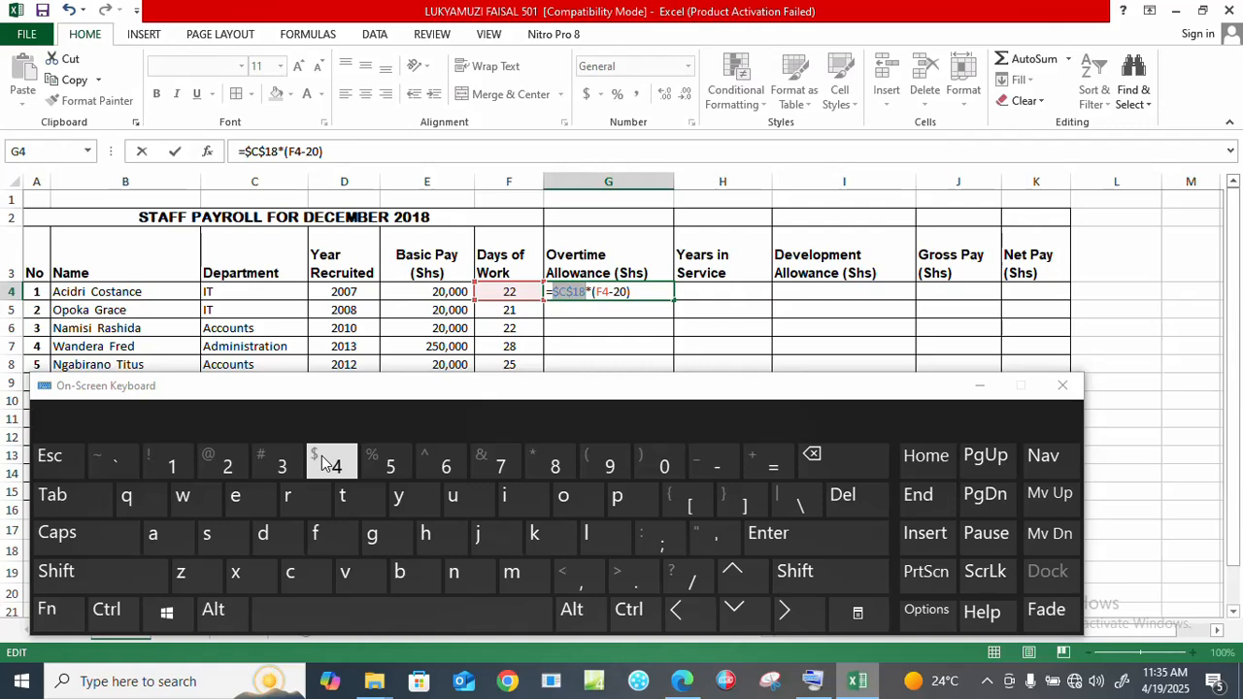
left_click(642, 294)
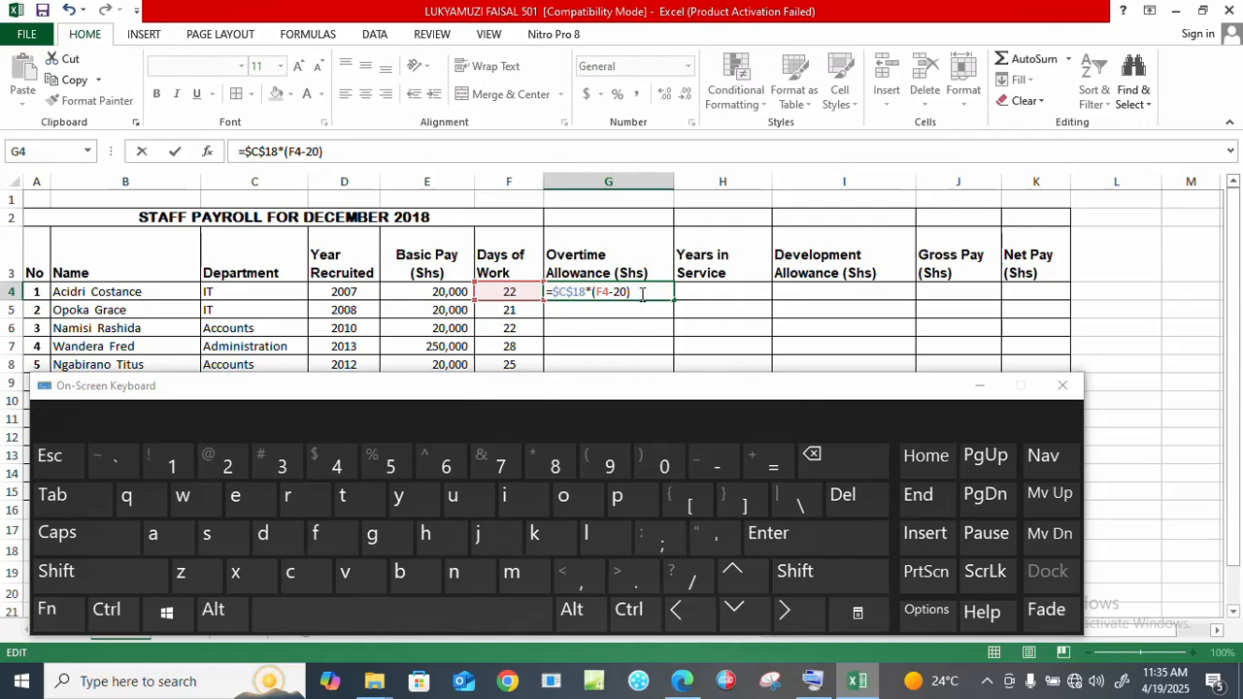
key("Return")
Step: Copy the overtime formula down to G15, then bring the exam question PDF forward
left_click(644, 295)
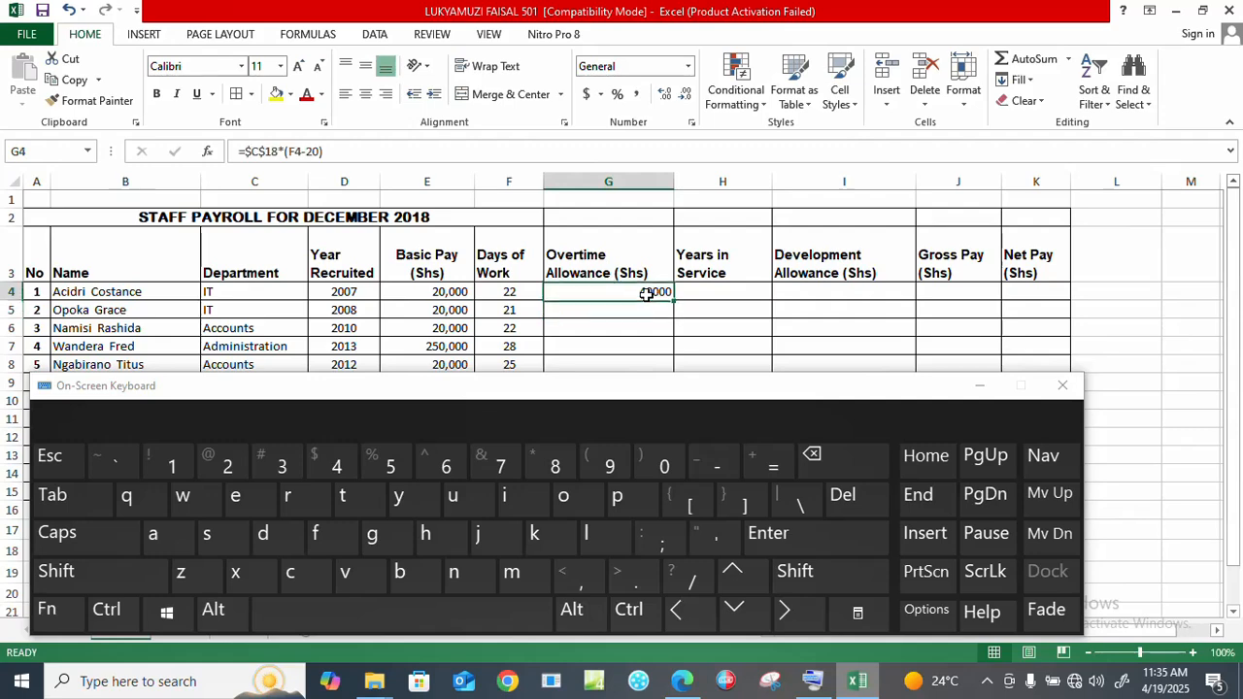
left_click(979, 386)
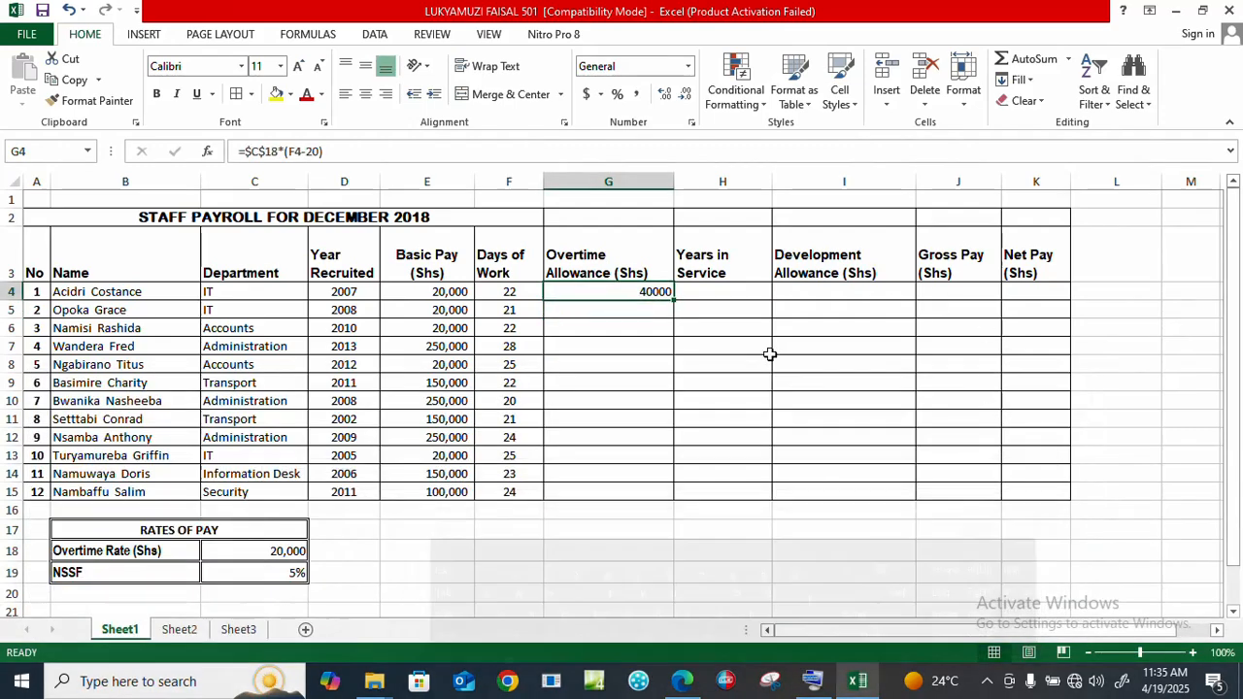
double_click(674, 301)
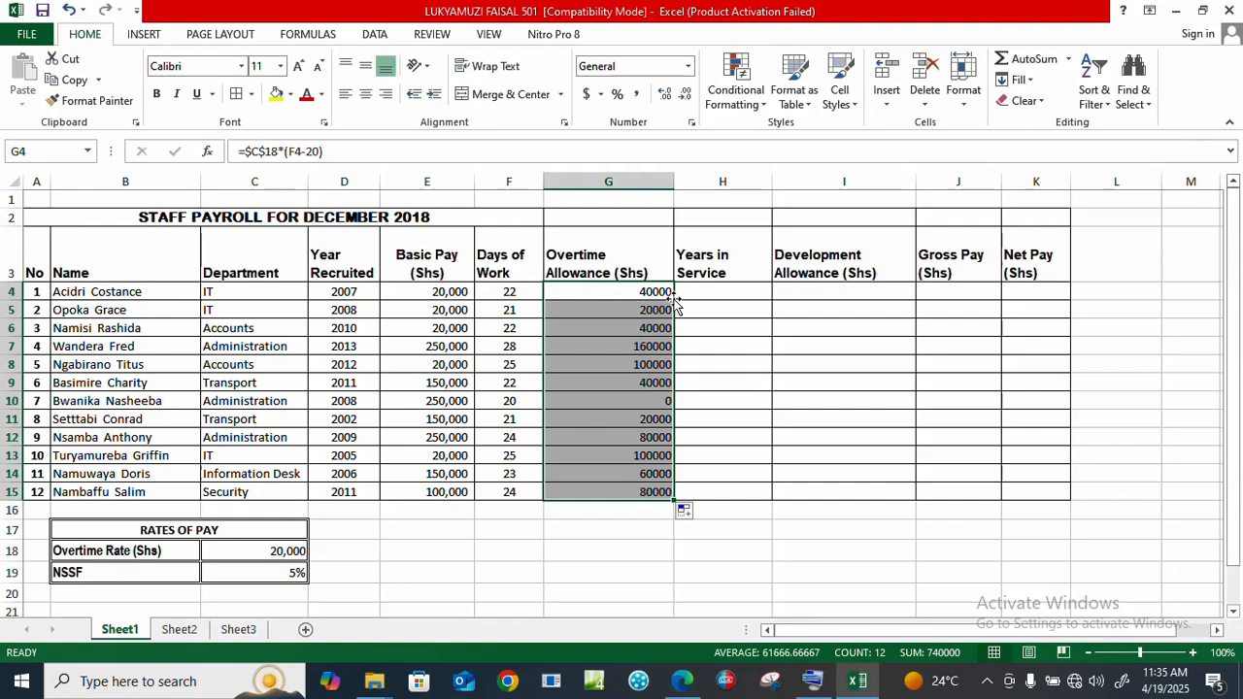
left_click(706, 291)
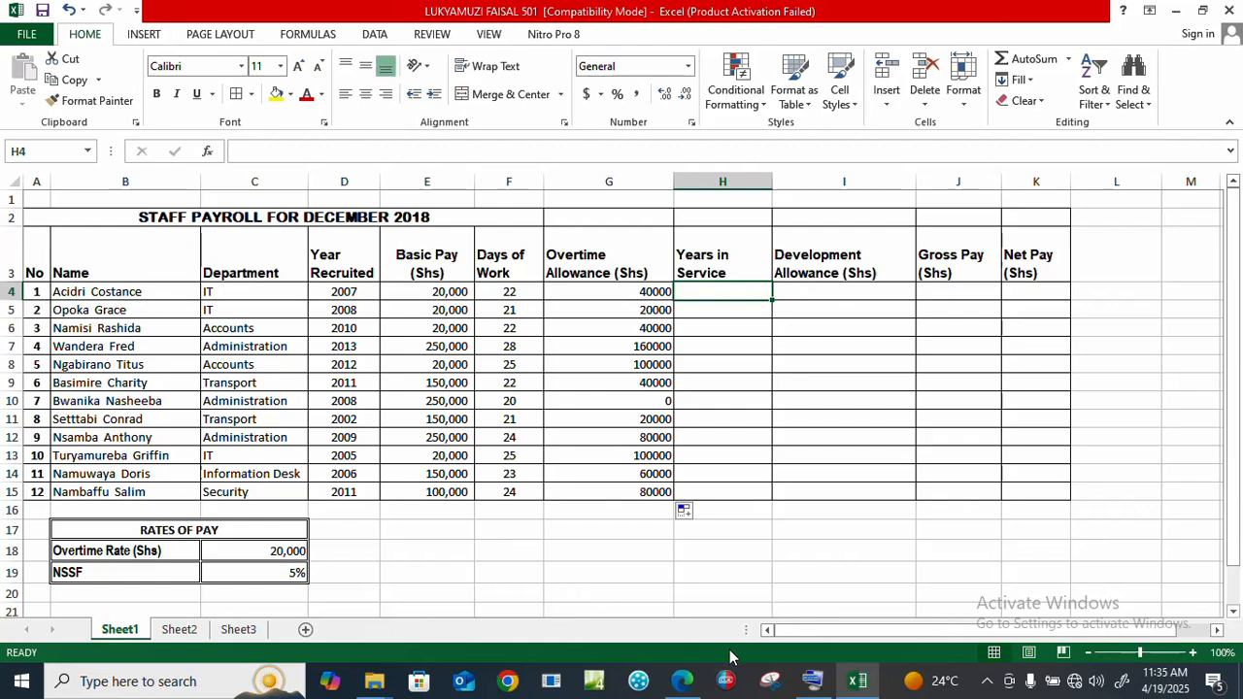
left_click(685, 682)
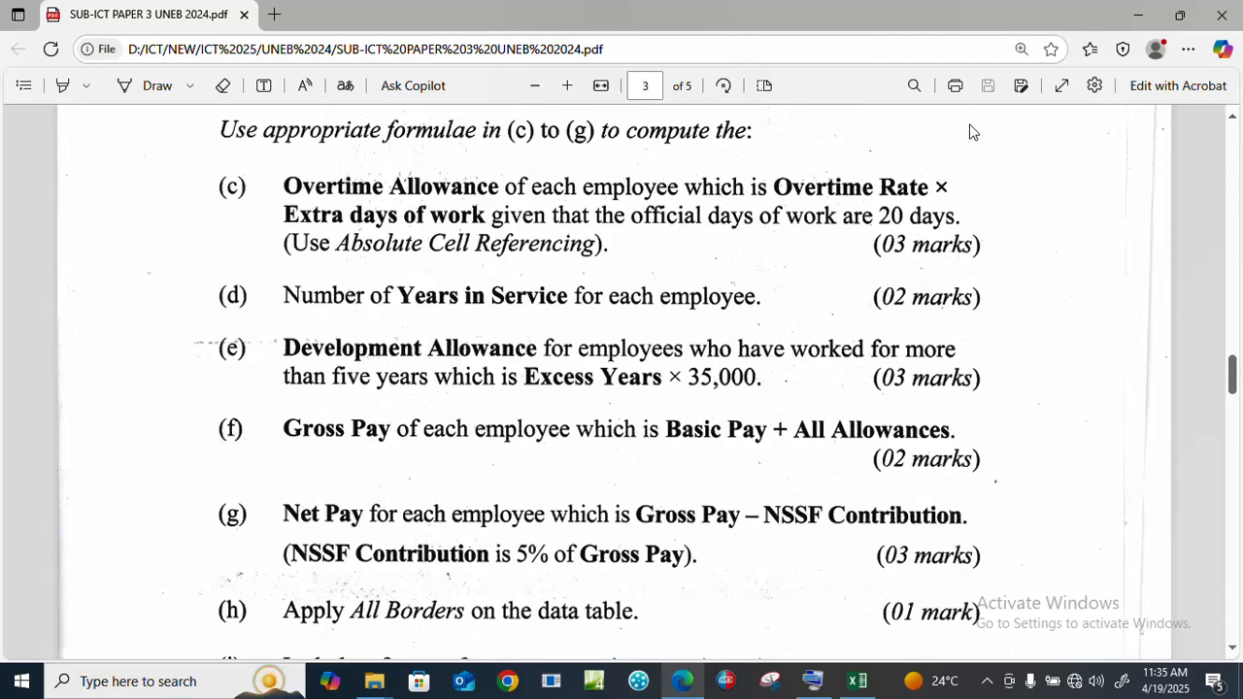
Step: Enter =2018-D4 in H4 and fill it down to H15 for Years in Service
left_click(857, 681)
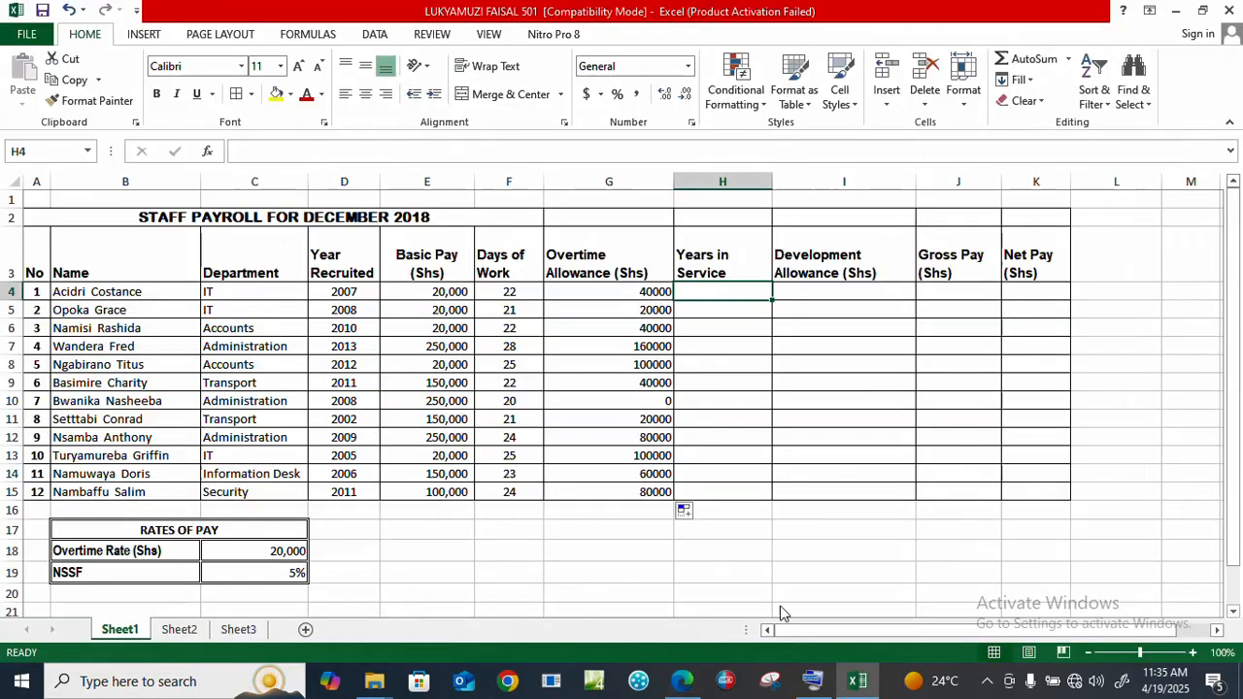
type("=")
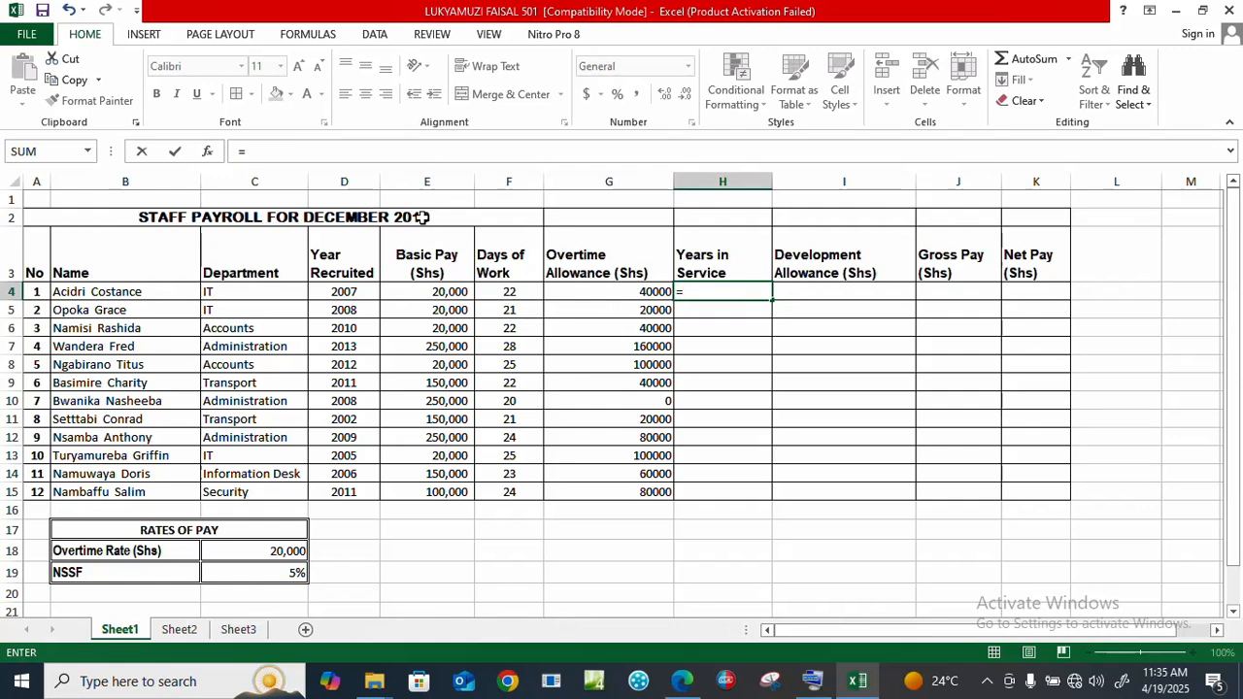
type("2018")
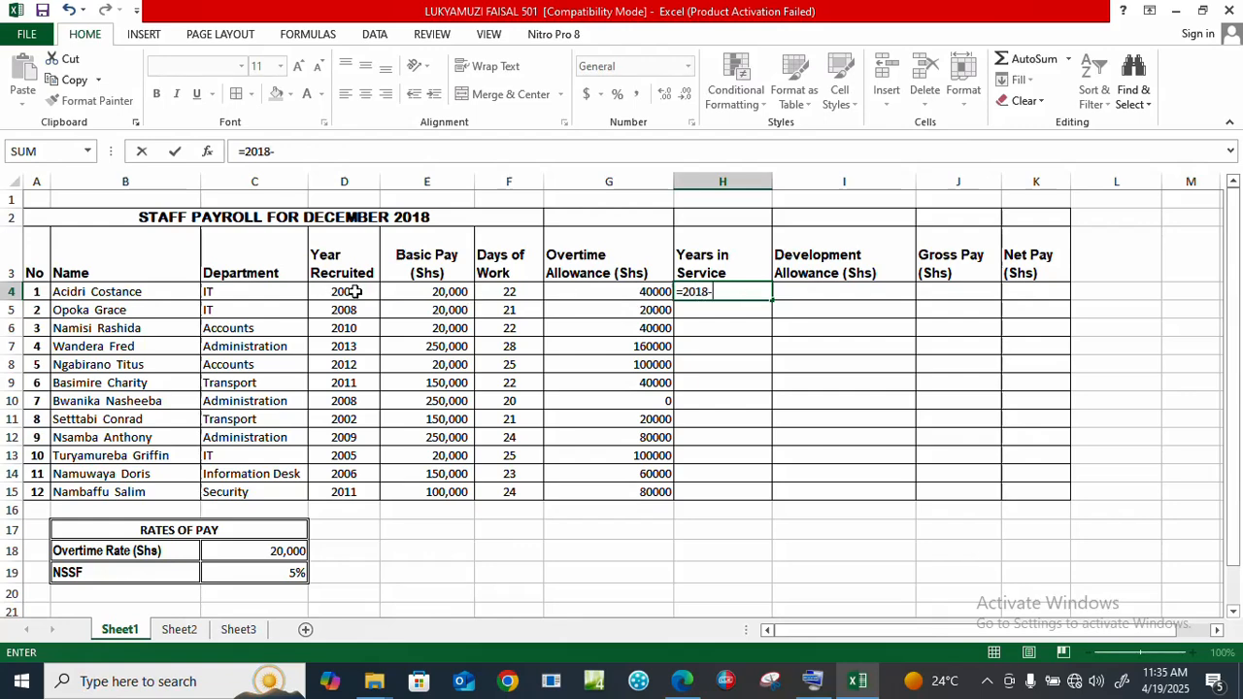
type("-")
left_click(344, 292)
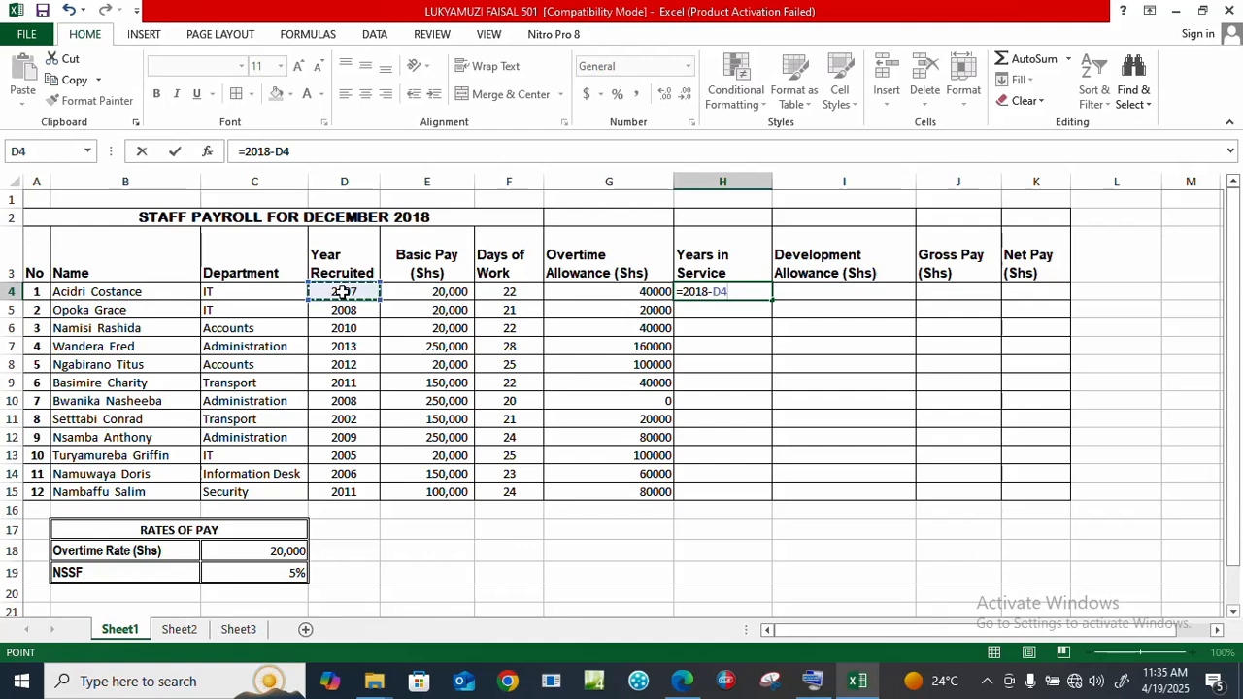
key("Return")
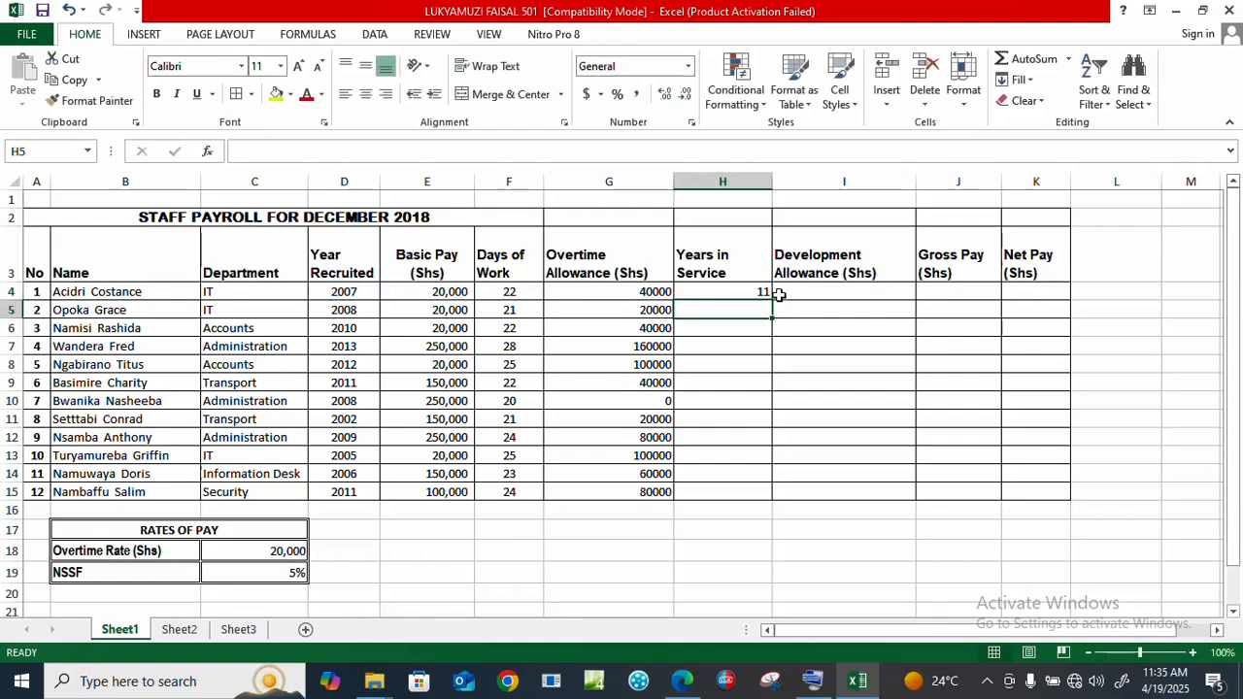
left_click(733, 291)
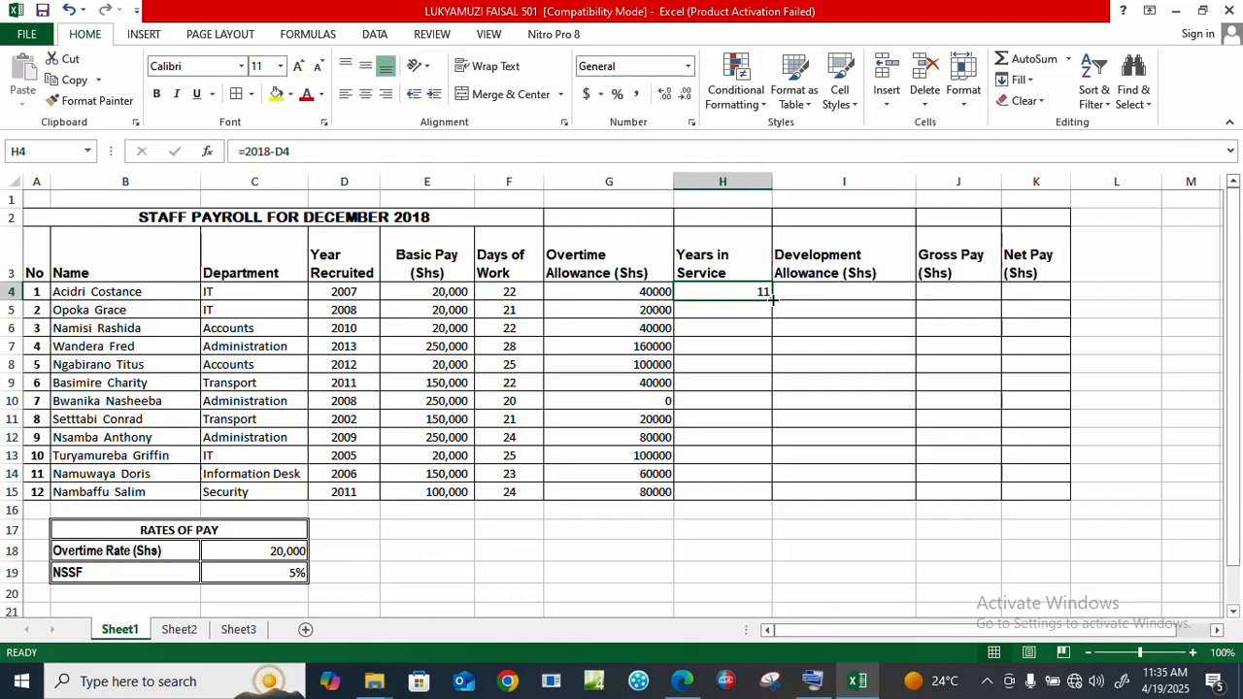
double_click(772, 299)
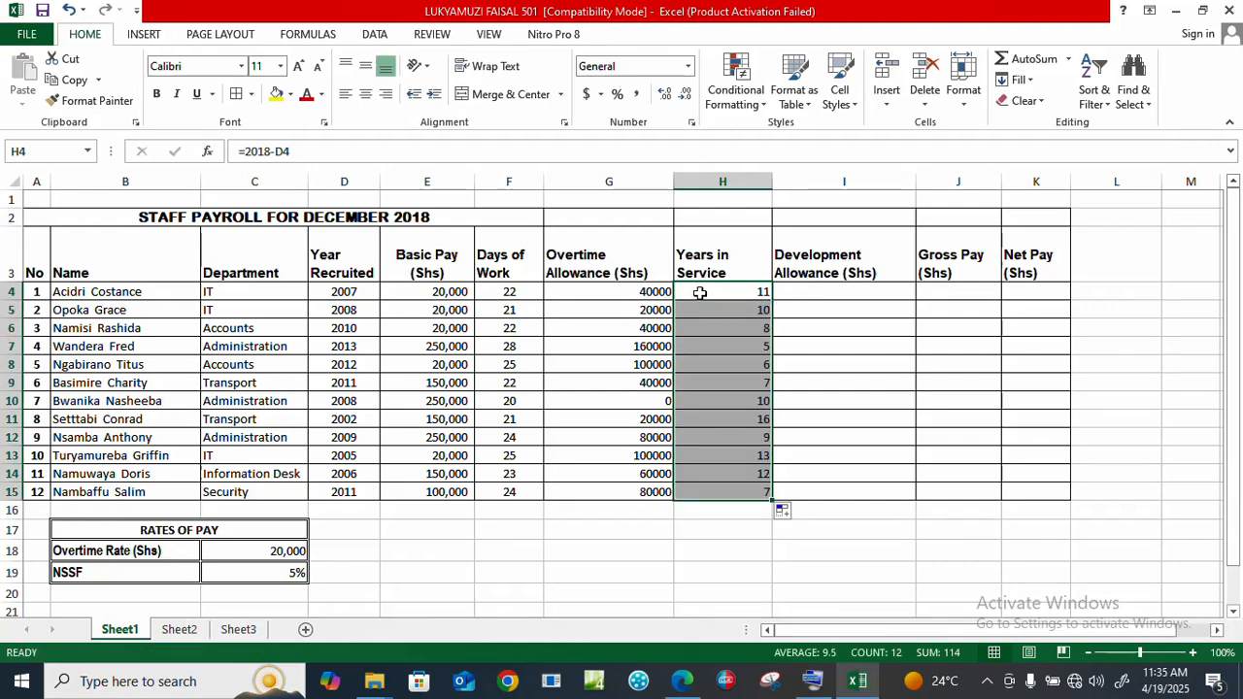
left_click(812, 291)
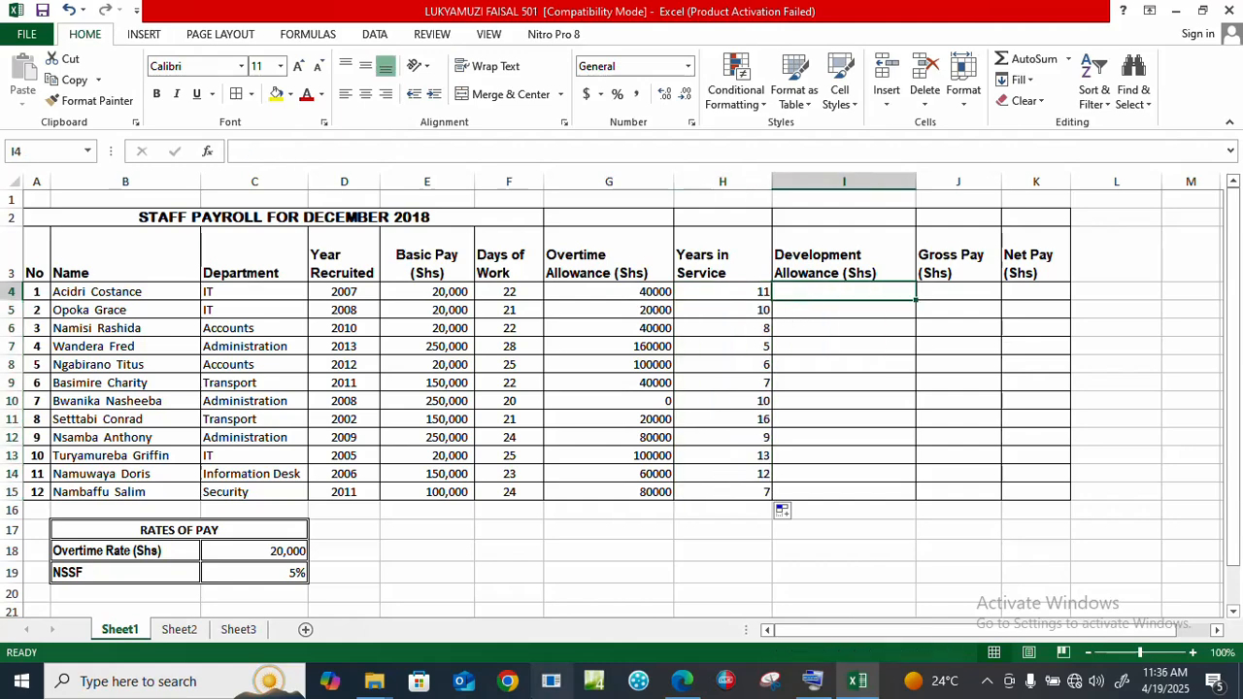
left_click(683, 681)
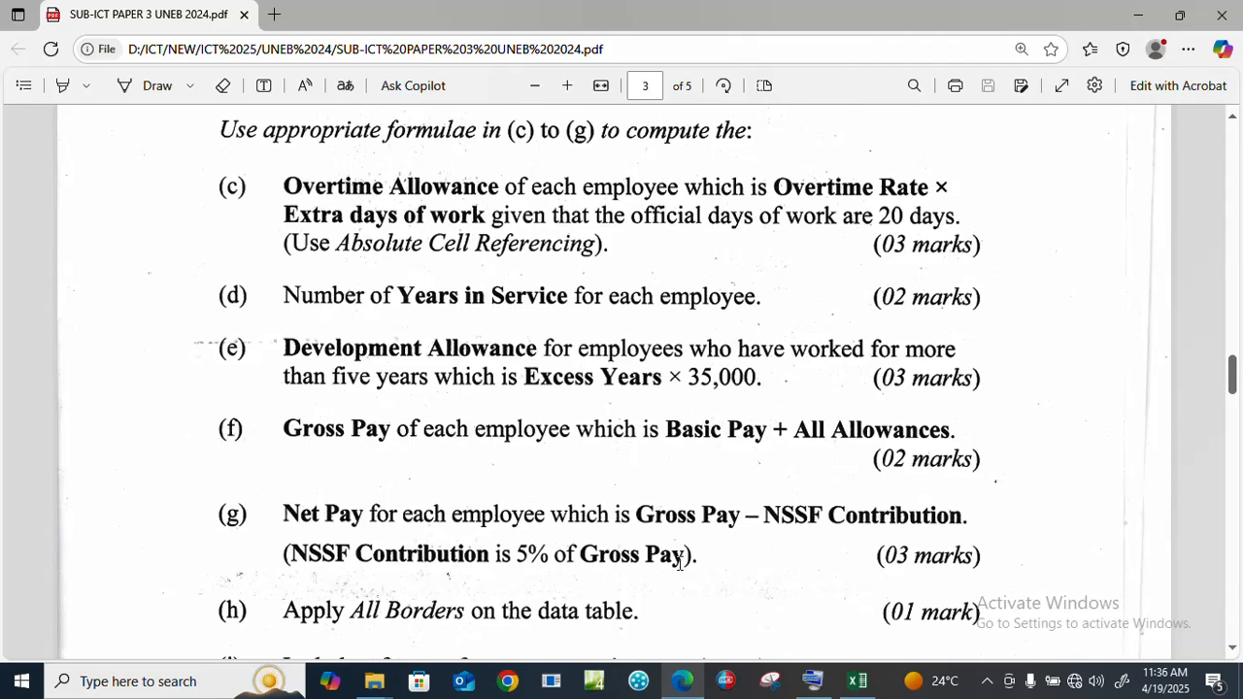
left_click(857, 682)
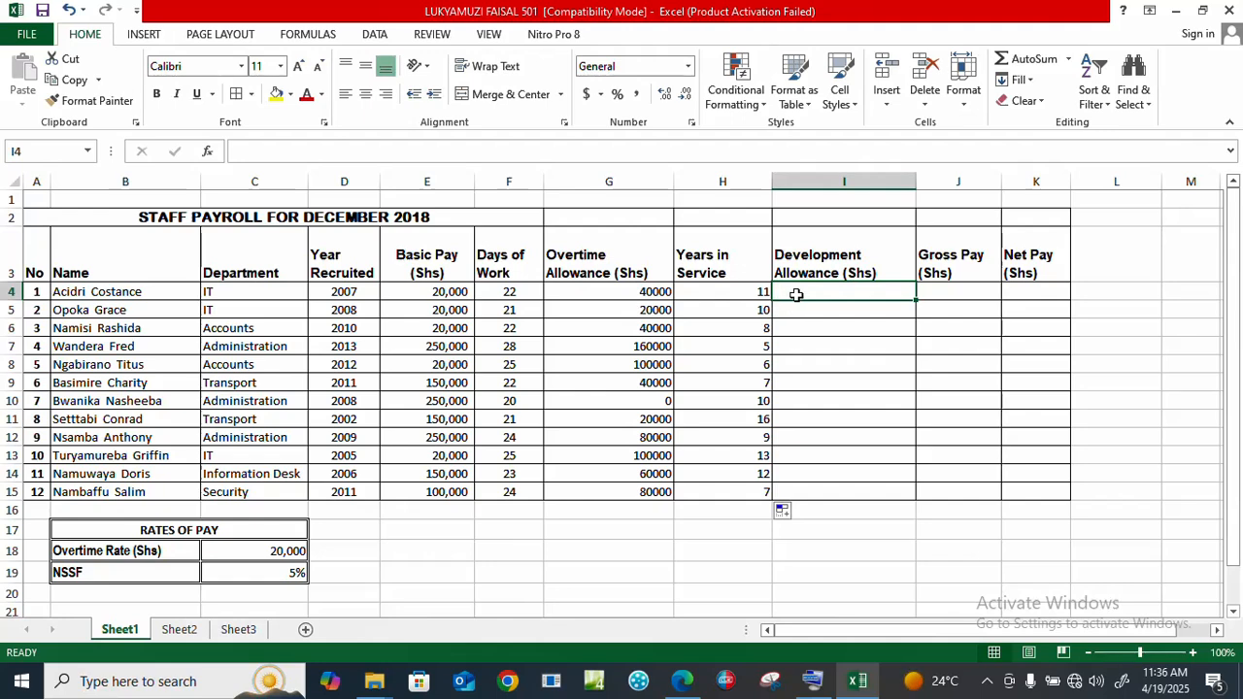
Step: Enter =(H4-5)*35000 in I4 and copy it down to I15
type("=")
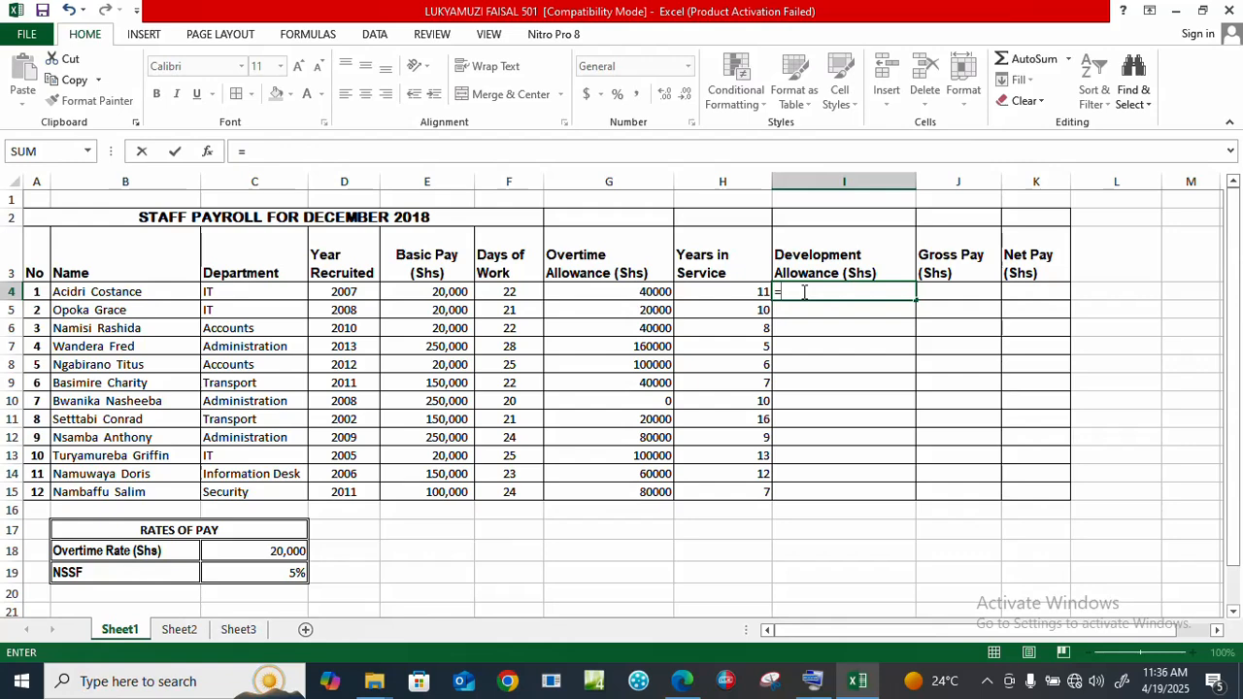
type("(")
left_click(755, 291)
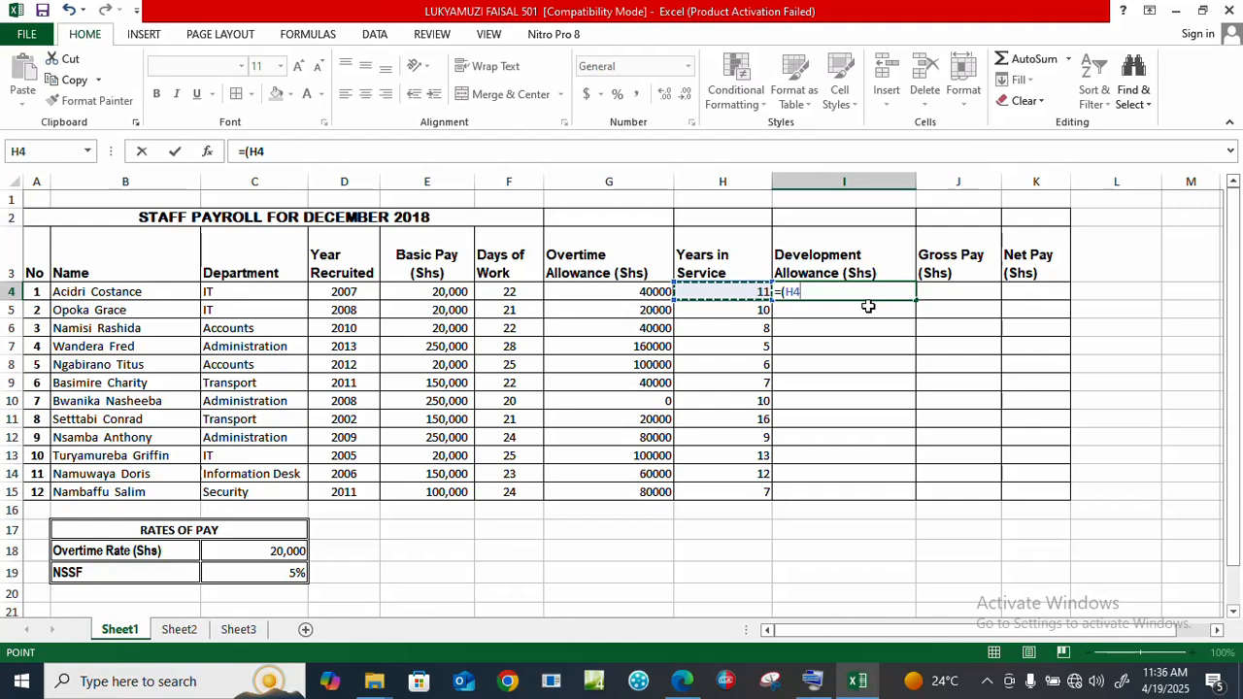
type("-5)*")
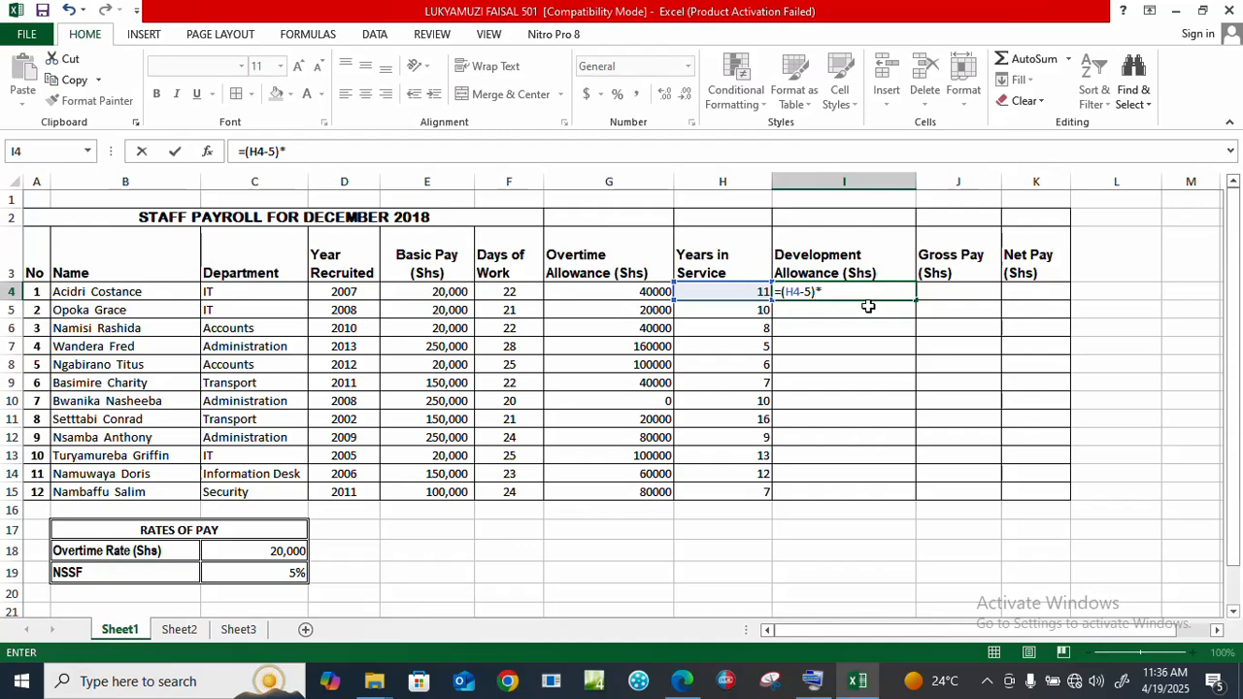
type("350000")
key("BackSpace")
key("Return")
left_click(889, 291)
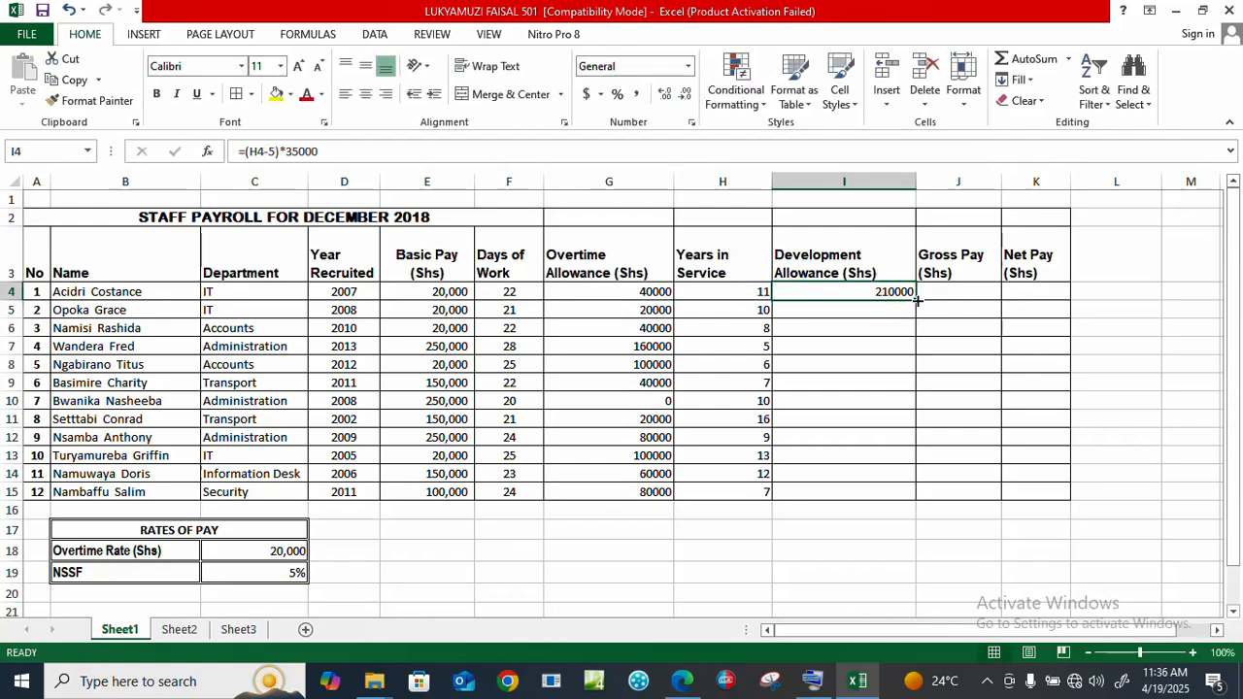
left_click_drag(915, 301, 915, 496)
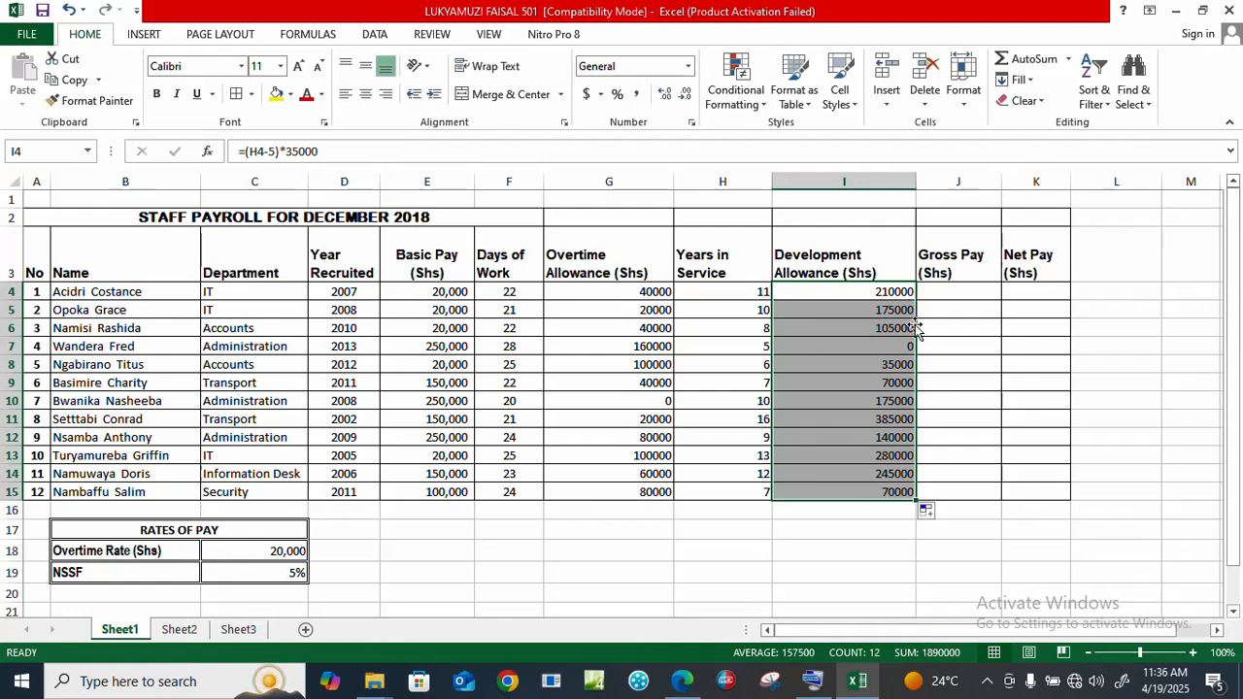
left_click(950, 290)
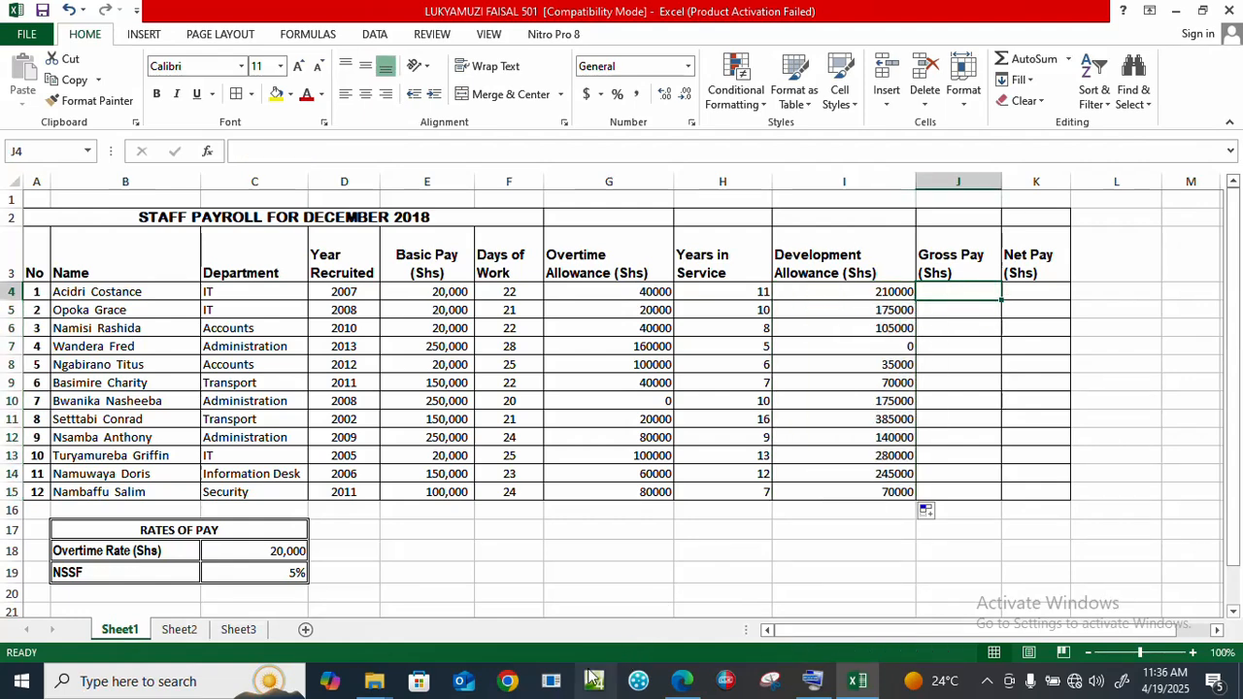
left_click(682, 682)
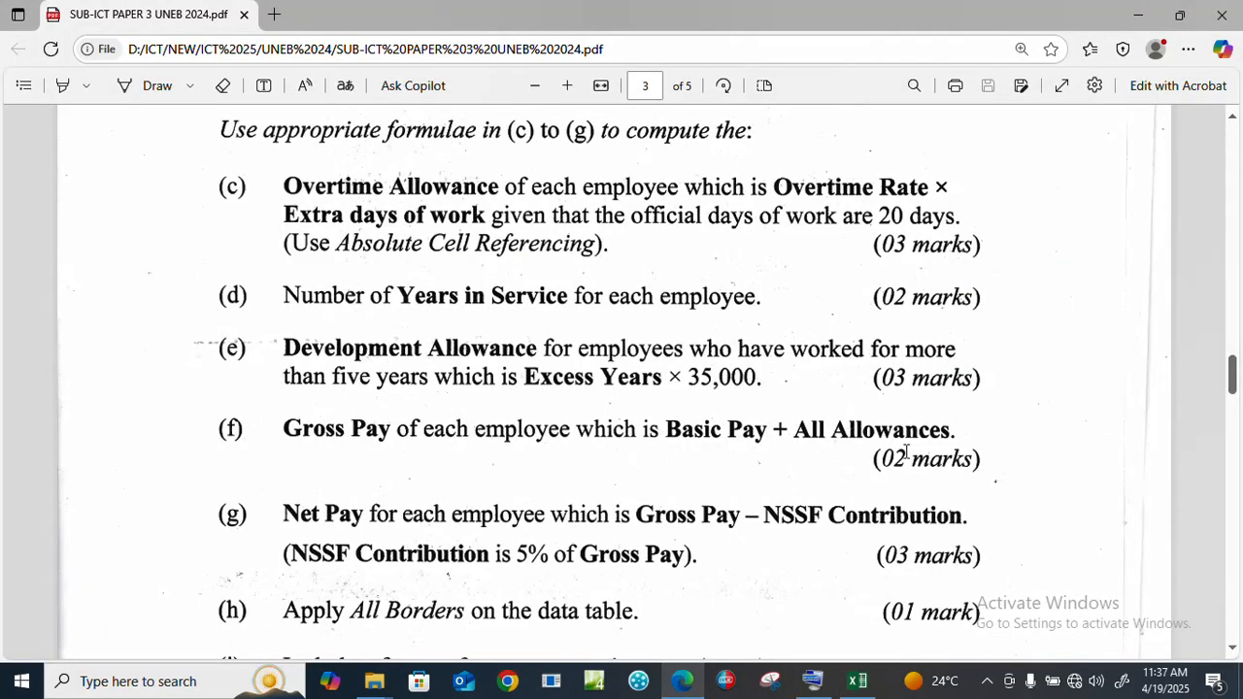
left_click(864, 684)
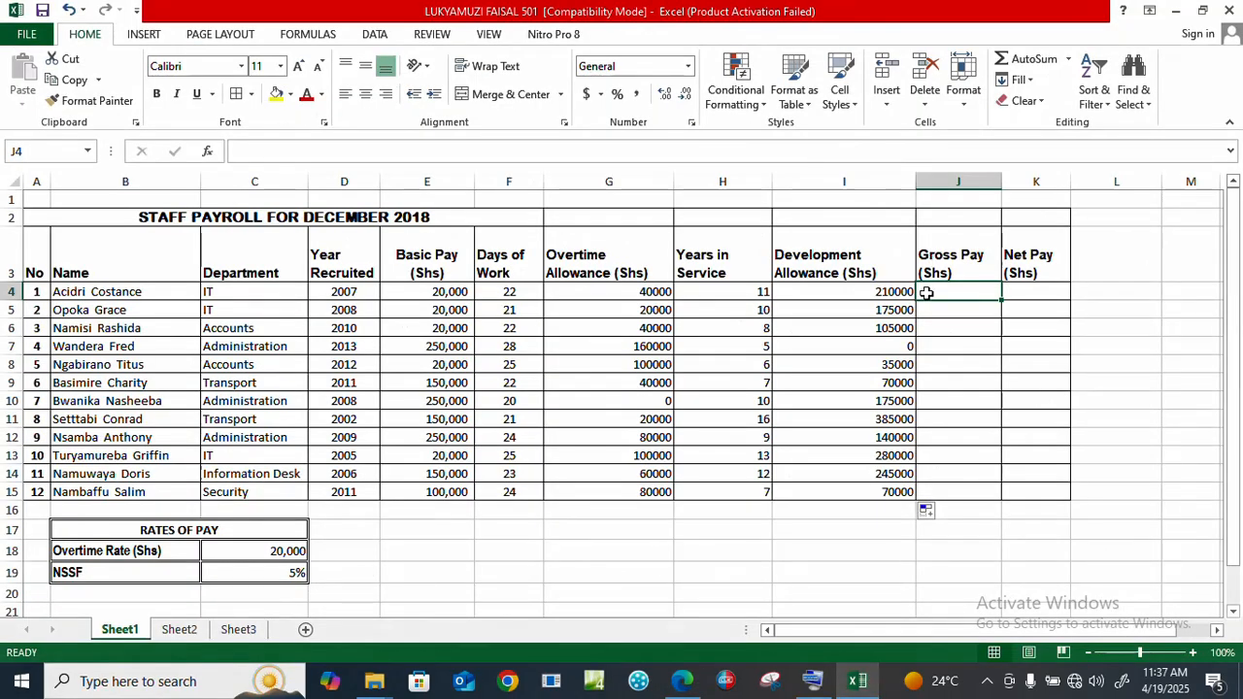
Step: Enter =E4+G4+I4 in J4 and fill it down to J15 for Gross Pay
type("=")
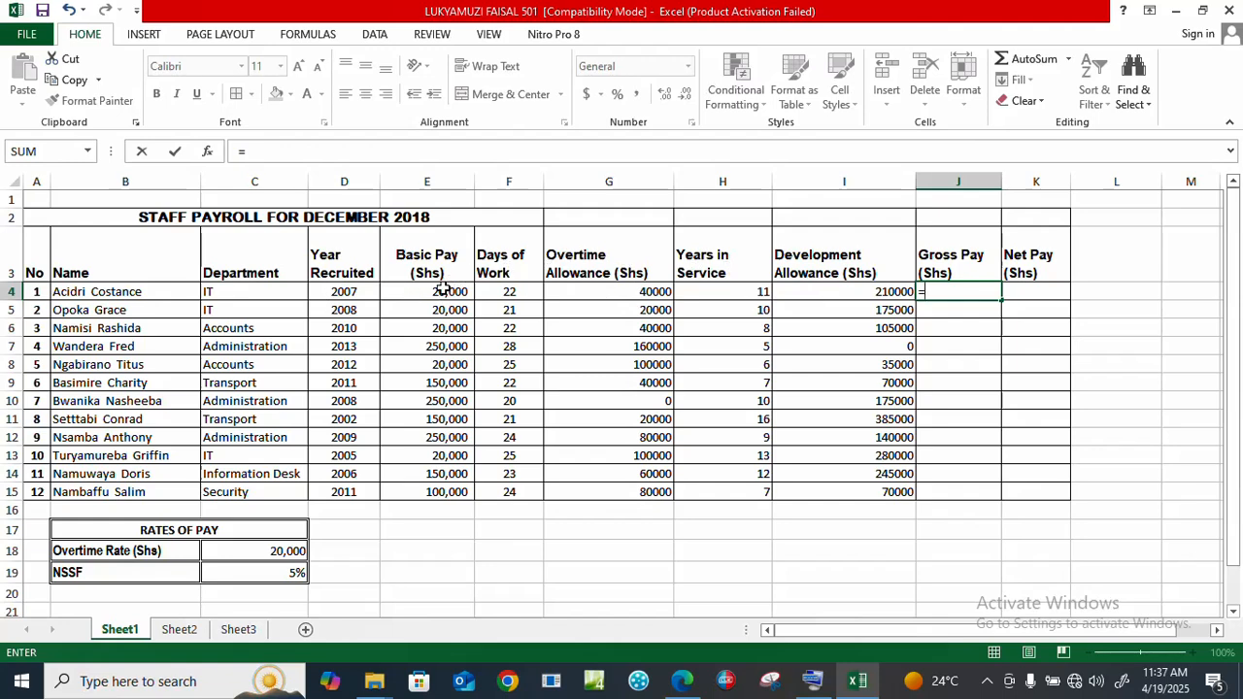
left_click(442, 291)
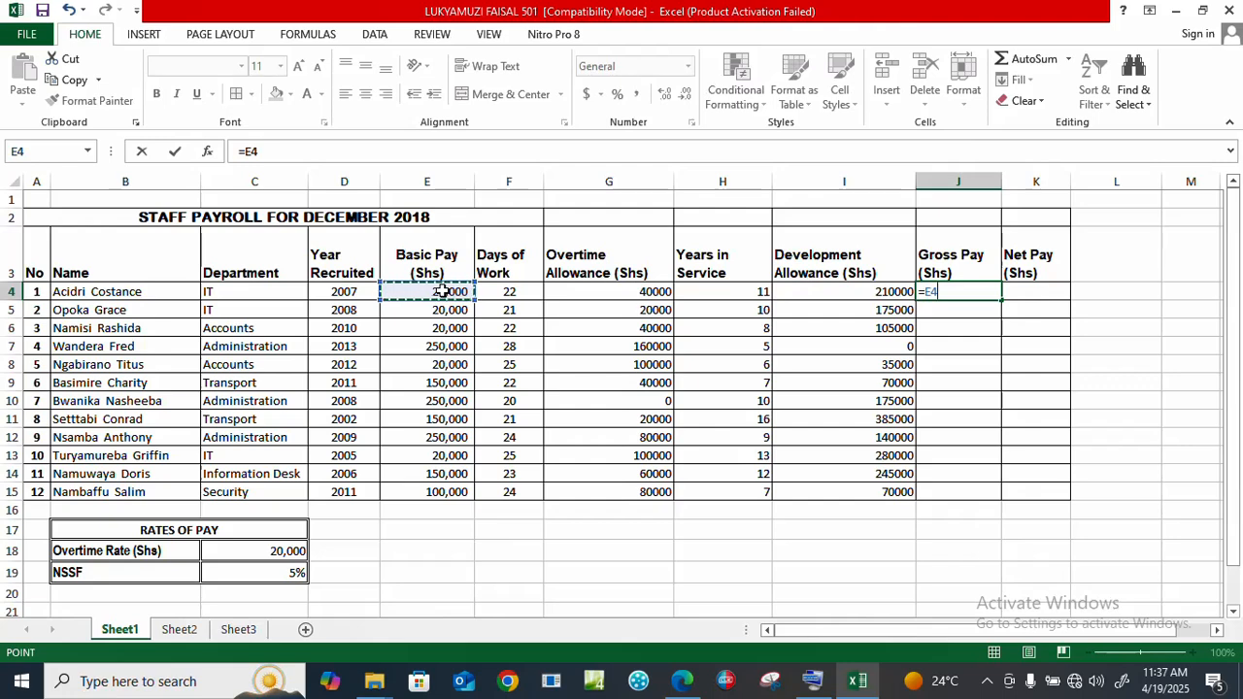
type("+")
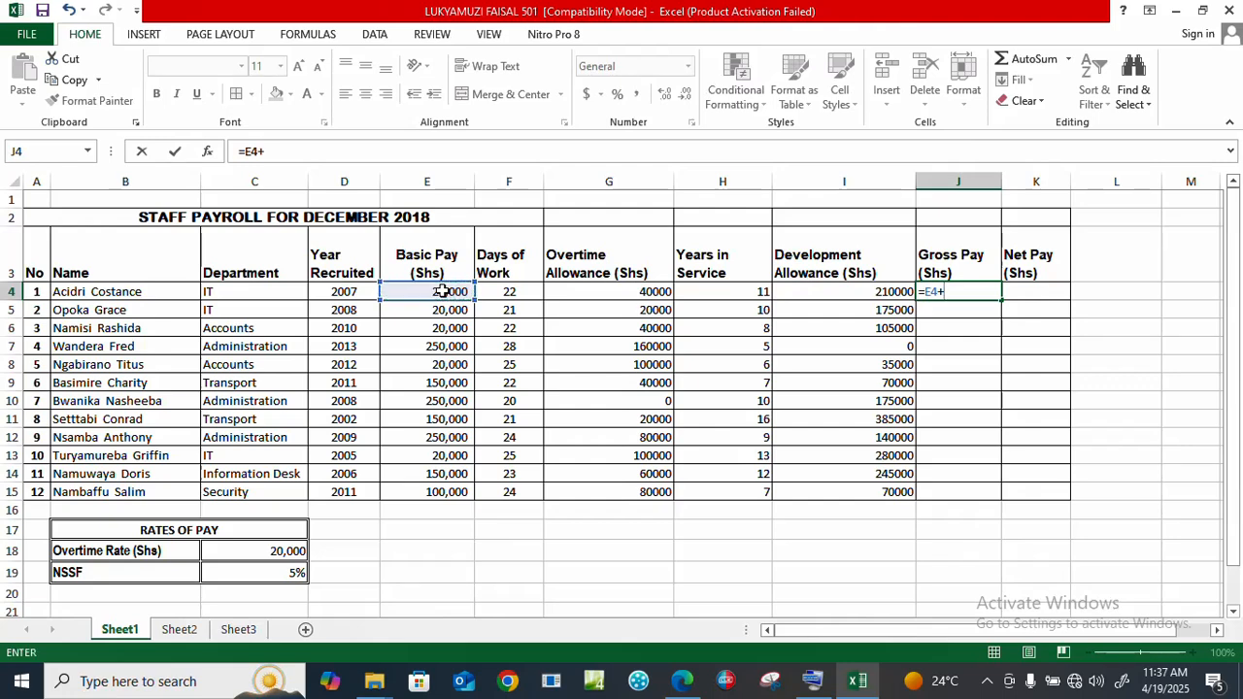
left_click(586, 291)
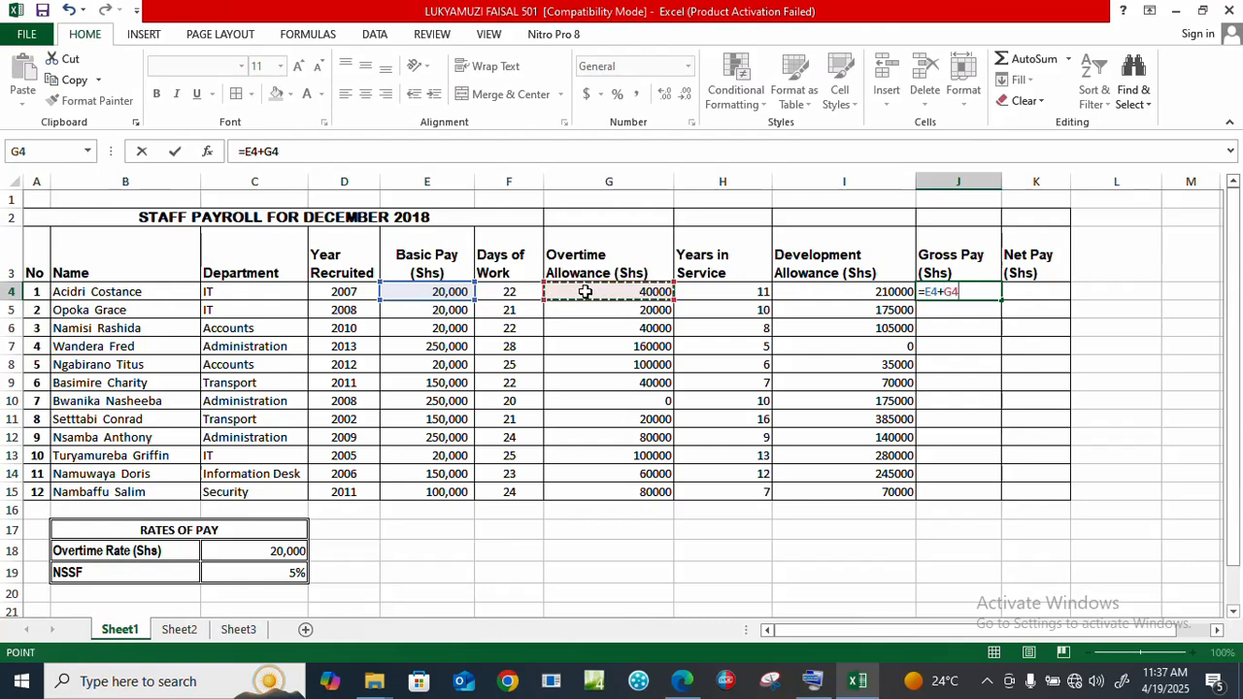
type("+")
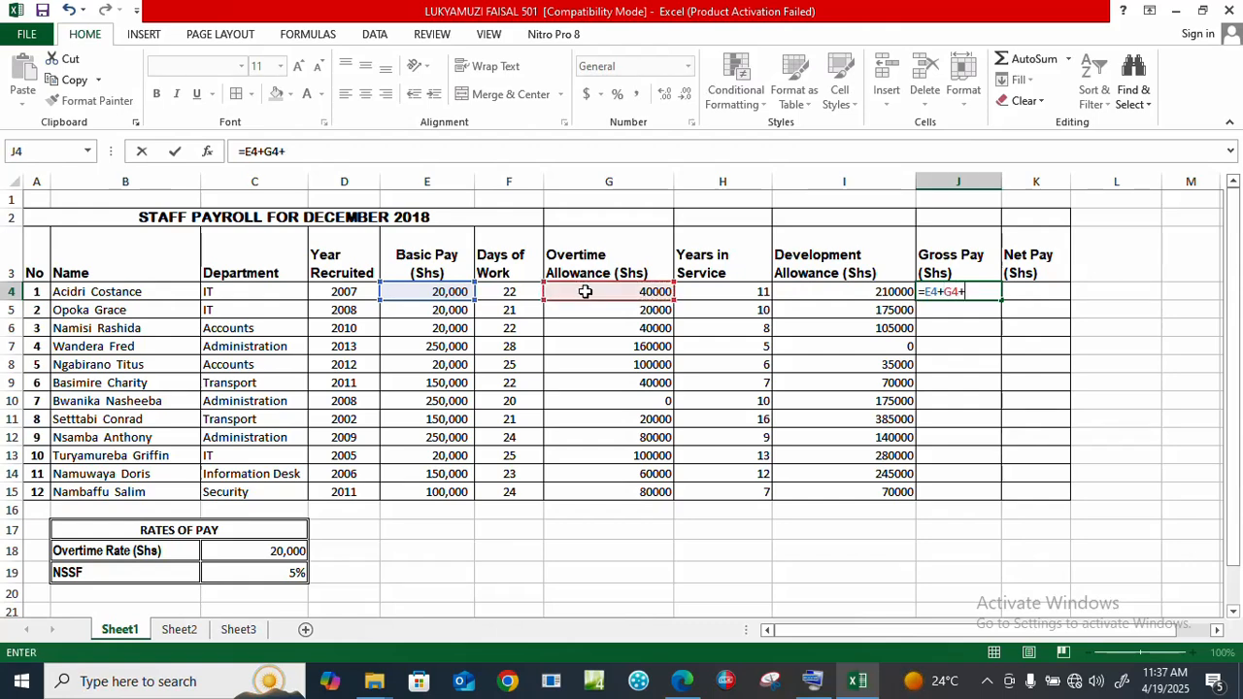
left_click(839, 295)
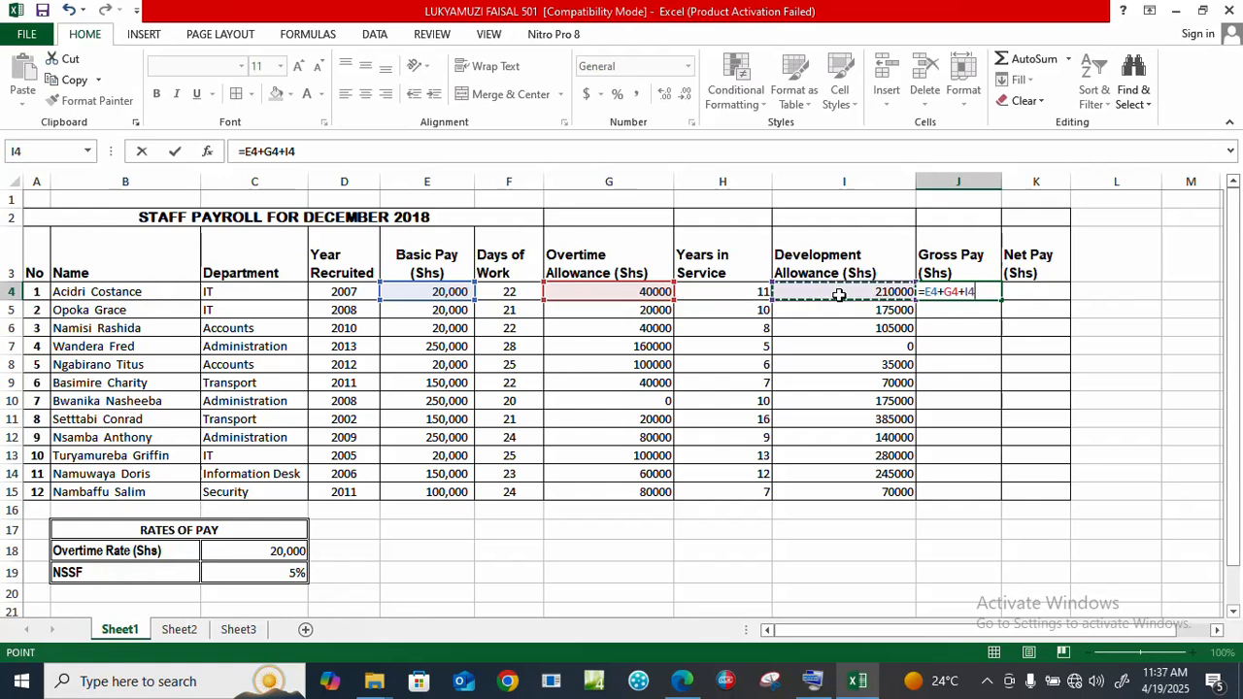
key("Return")
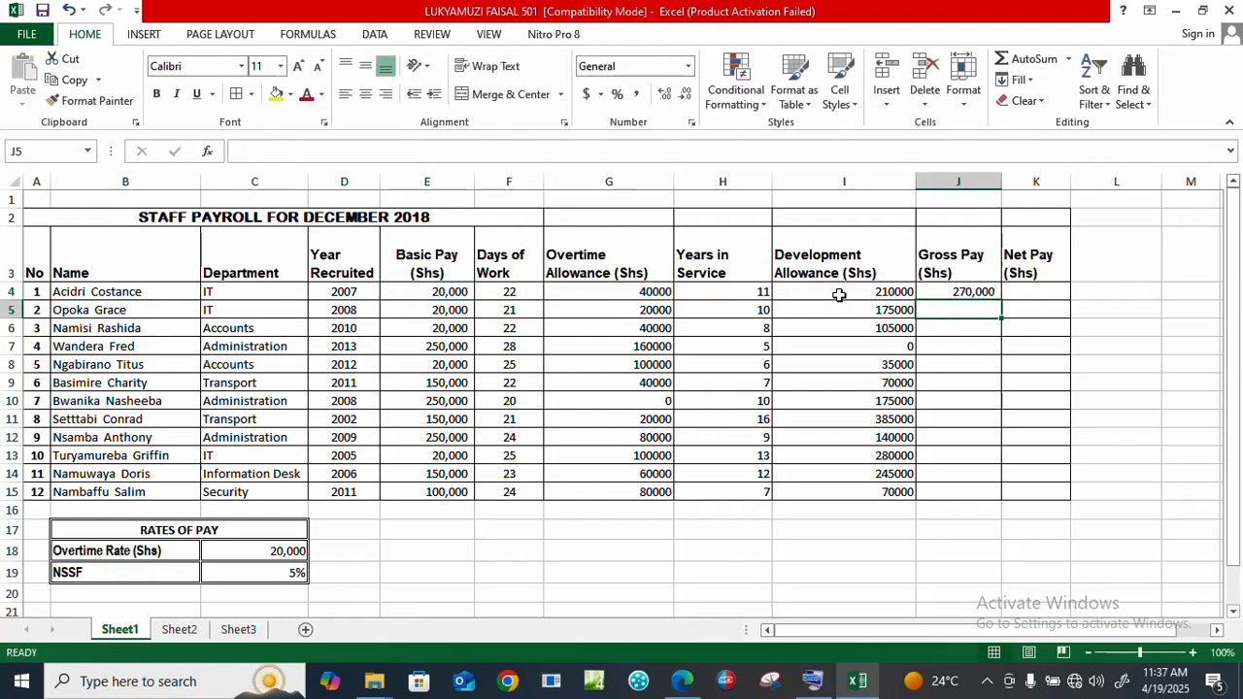
left_click(979, 296)
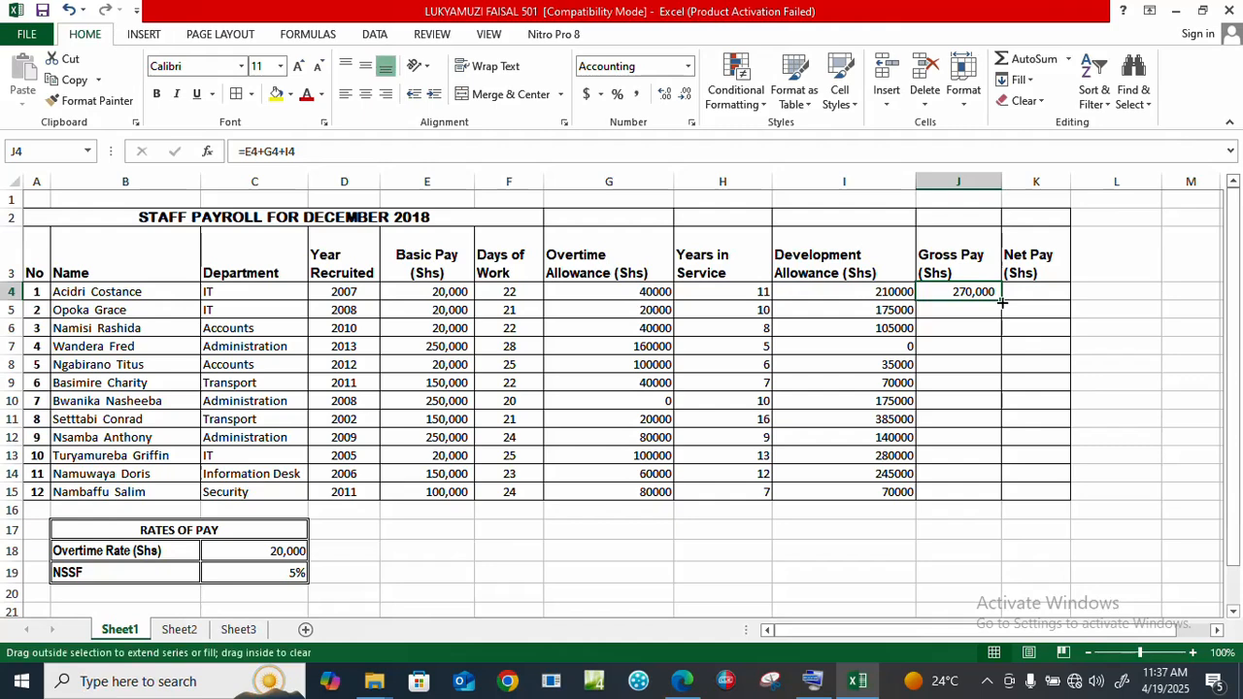
double_click(1001, 302)
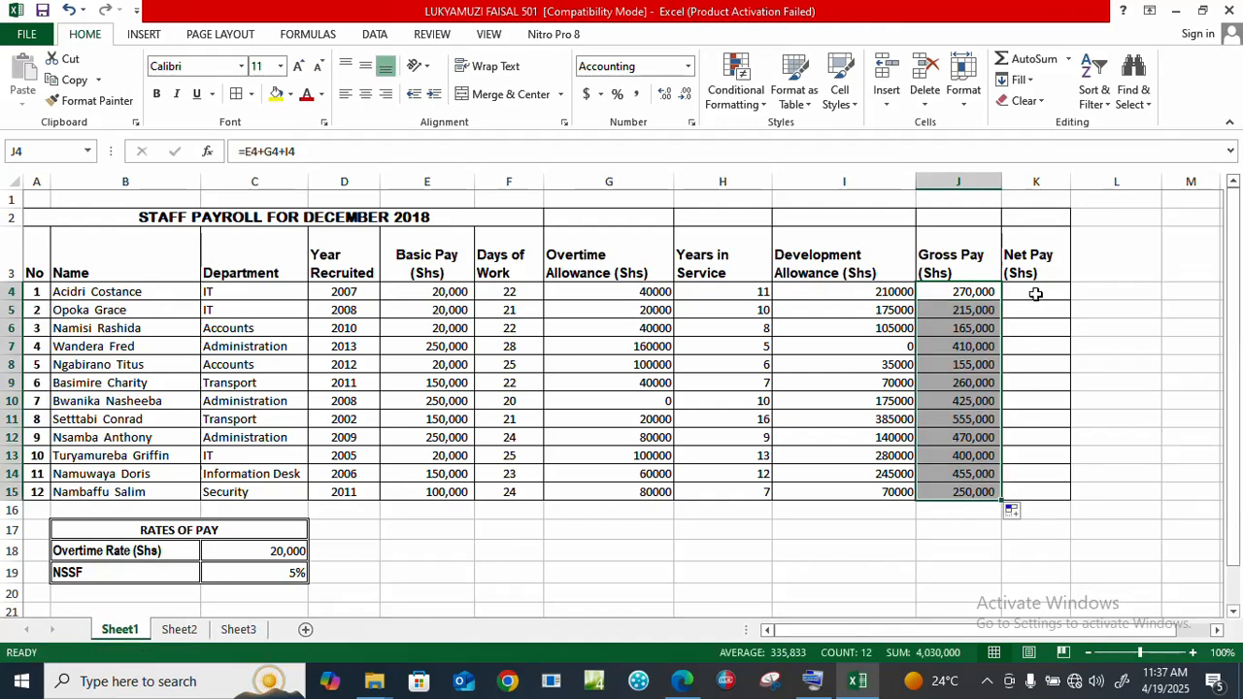
left_click(1038, 292)
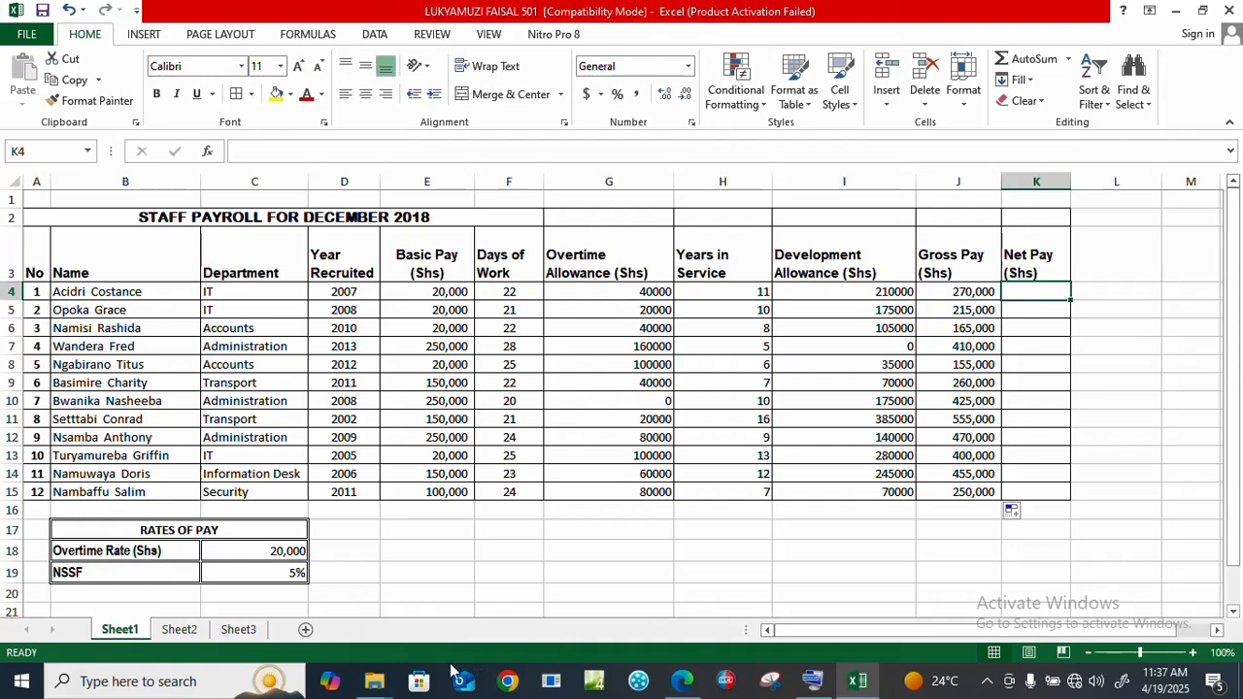
left_click(680, 679)
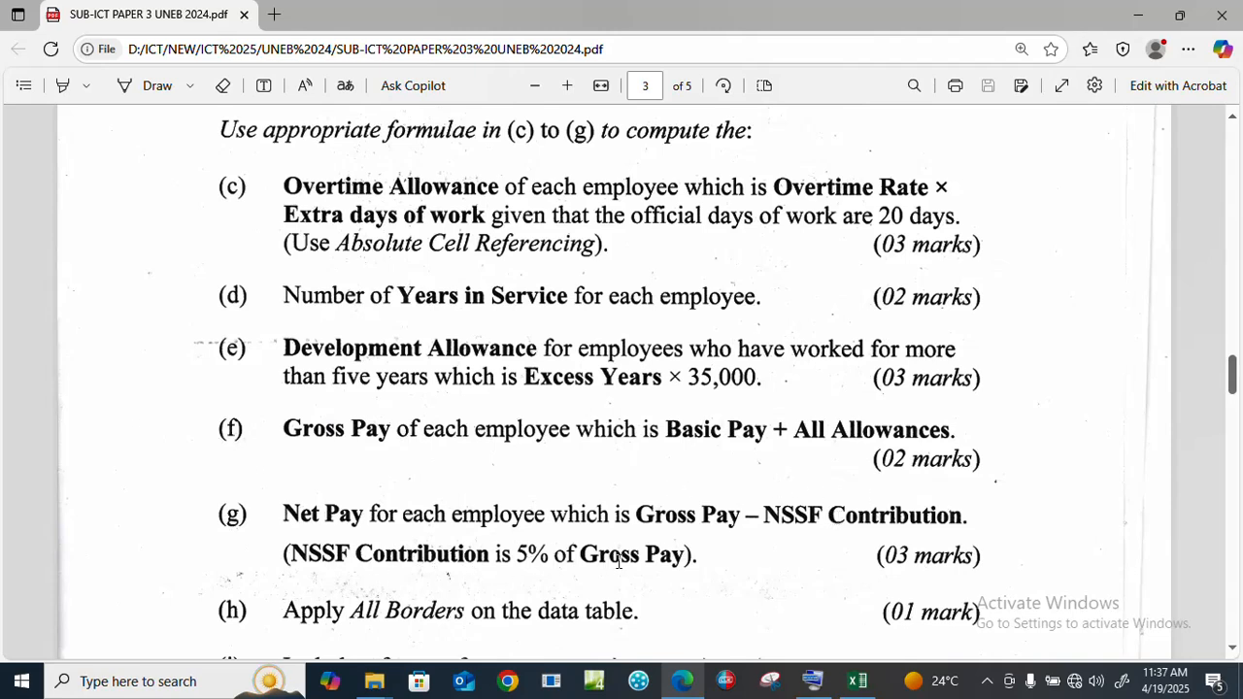
left_click(857, 681)
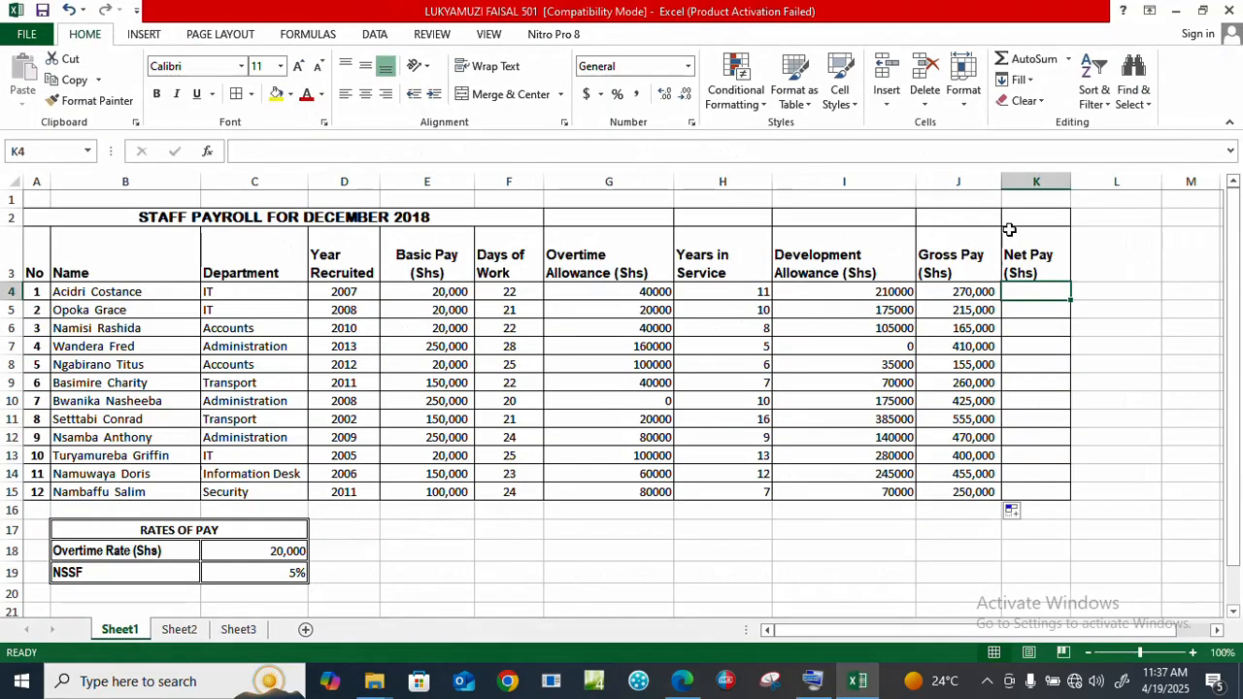
Step: Enter the net pay formula =J4-(5%*J4) in K4
type("=")
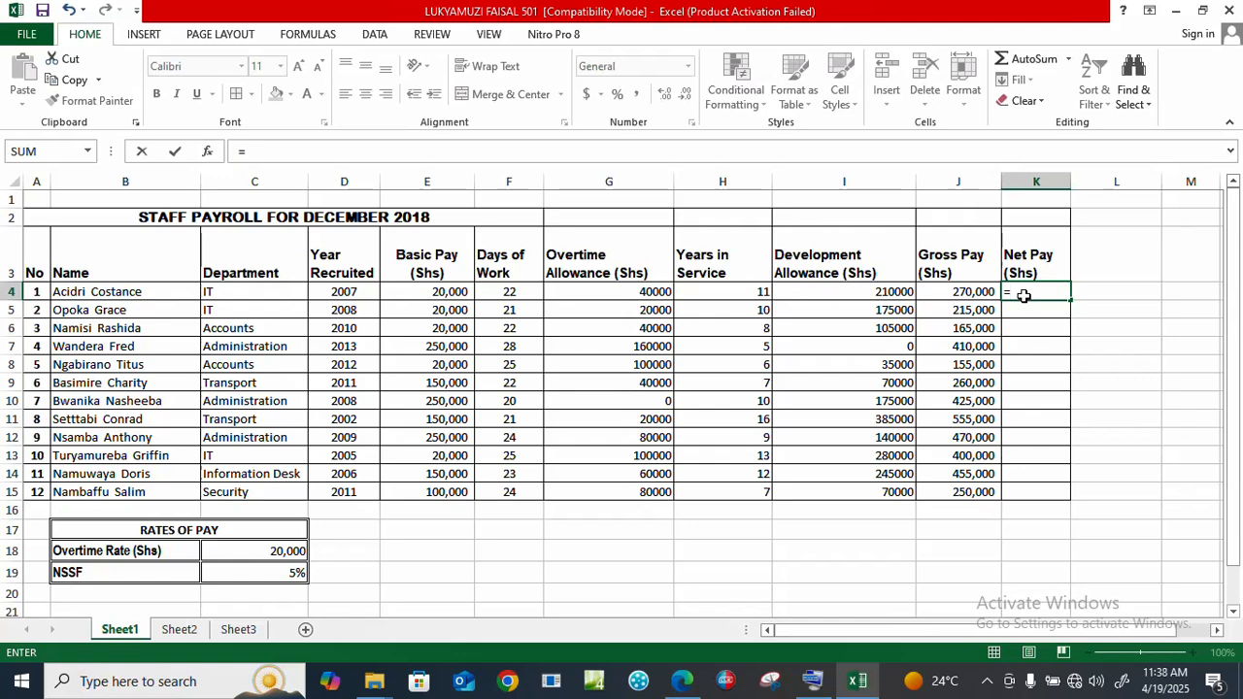
left_click(975, 292)
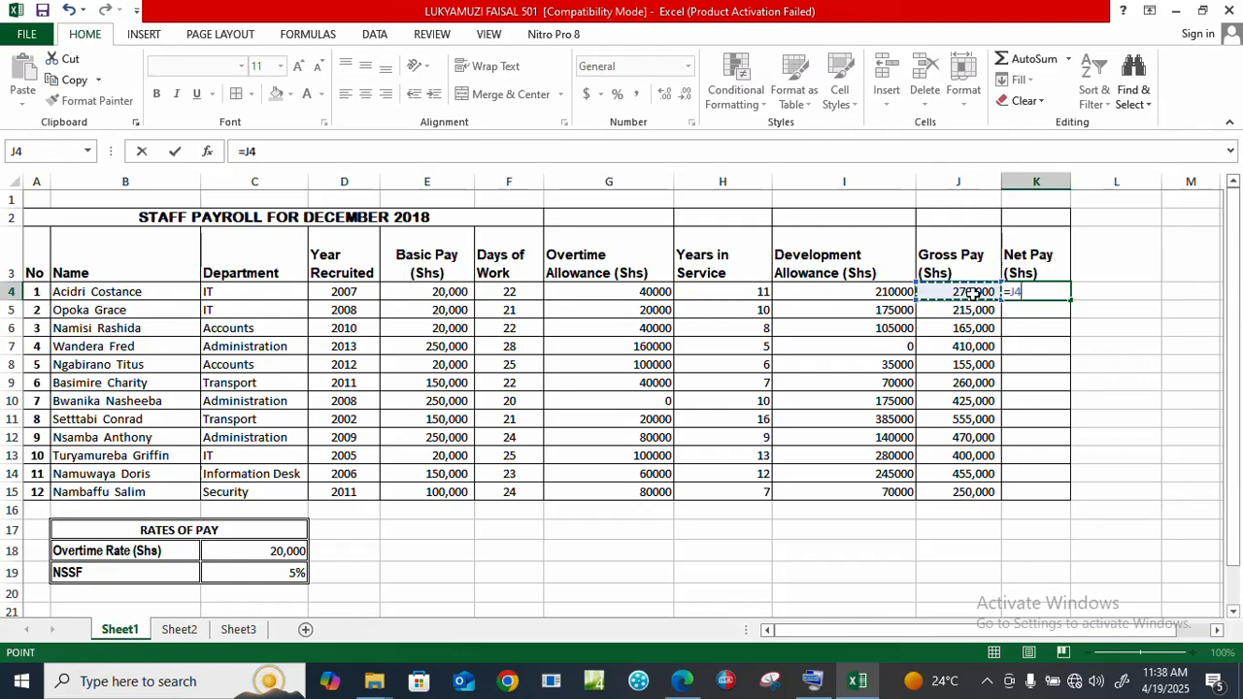
type("-")
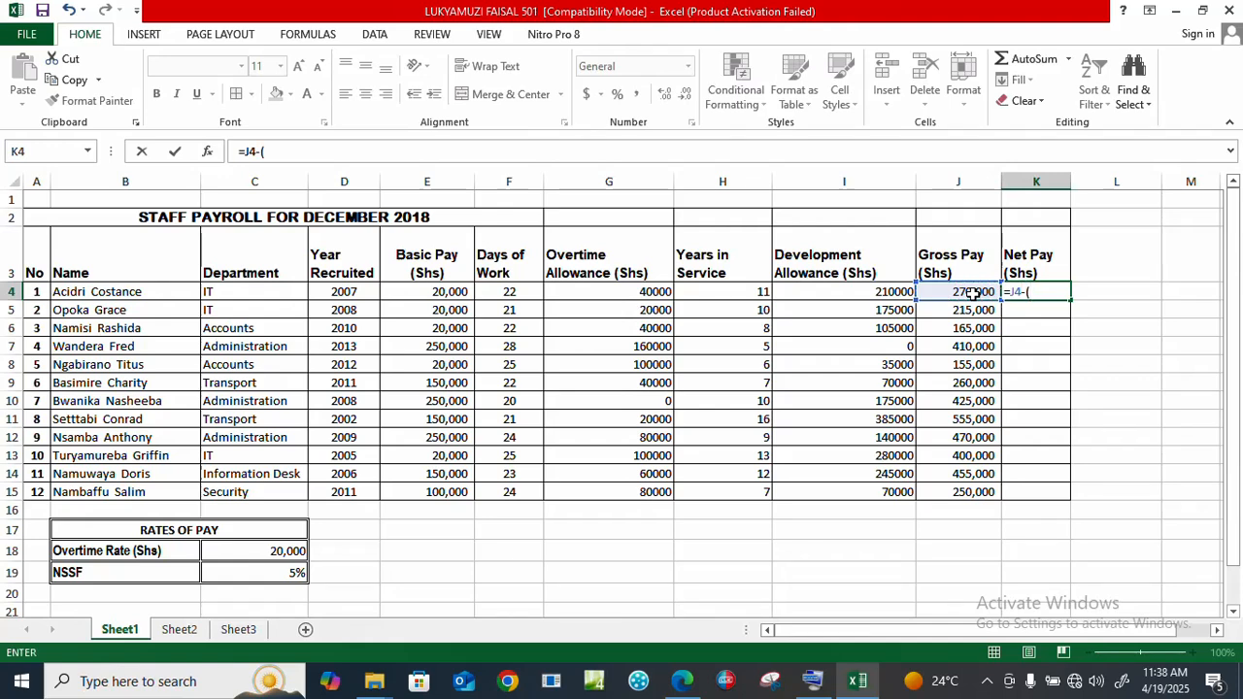
type("(5%*")
left_click(957, 294)
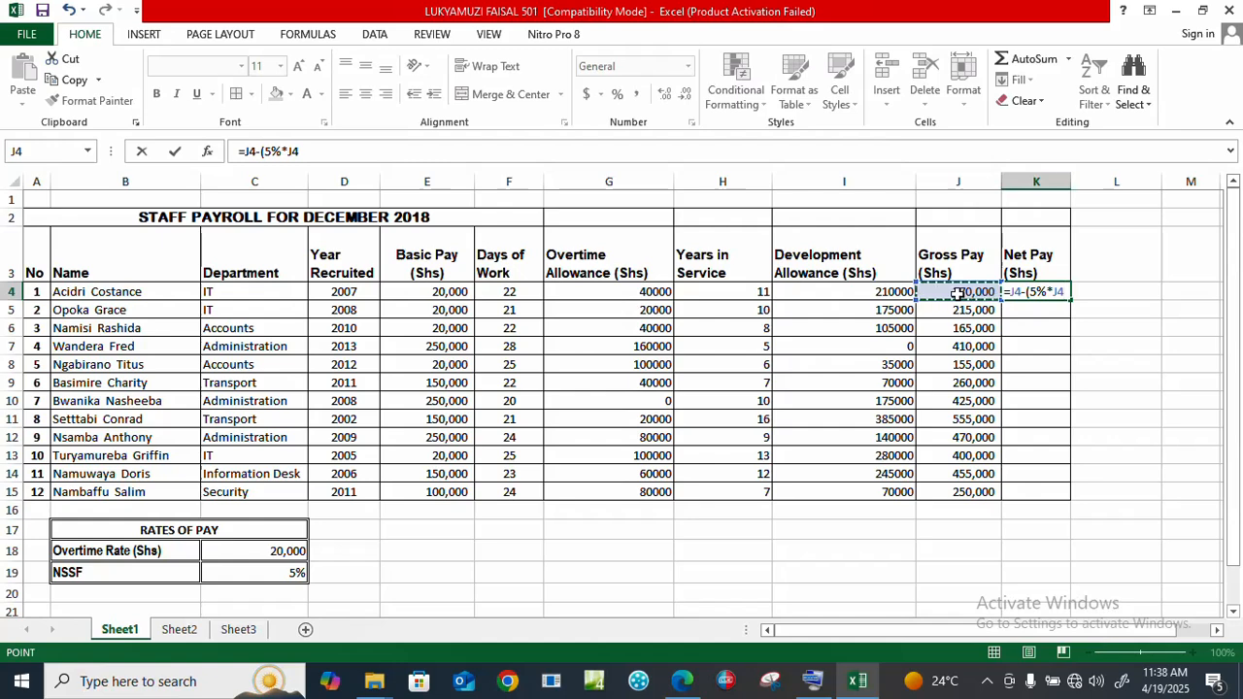
type(")")
key("ctrl+Return")
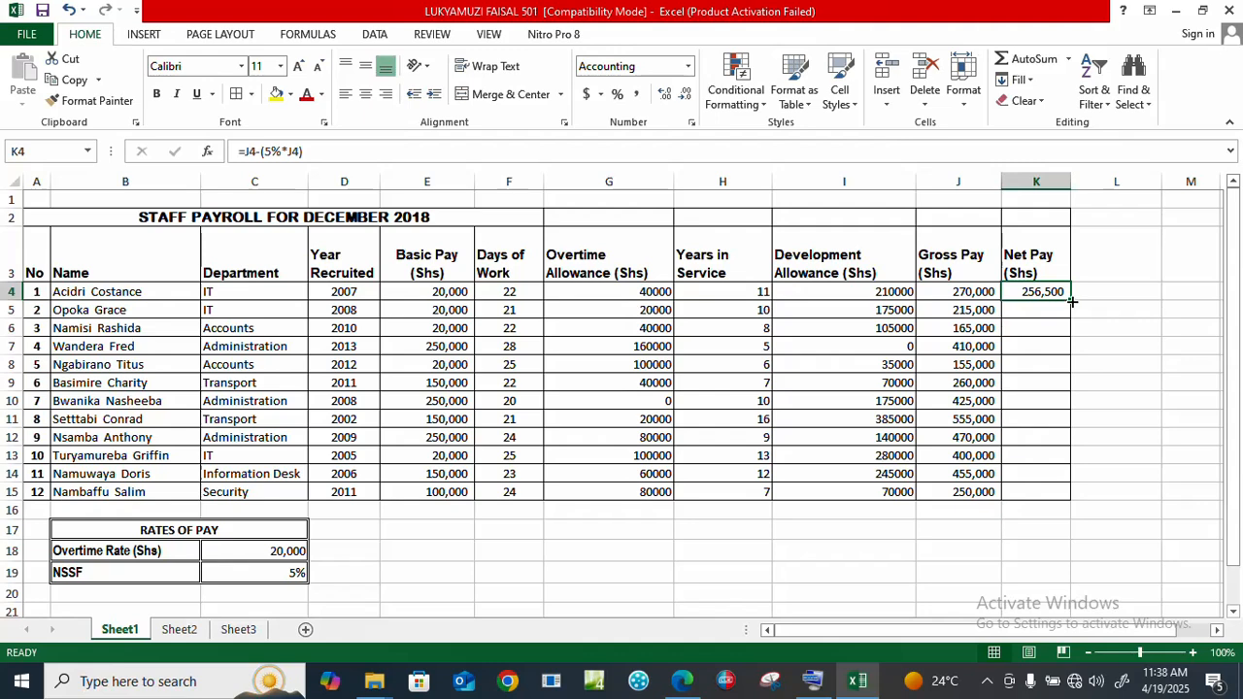
Step: Copy the net pay formula down to K15 and recheck it against the question paper
left_click_drag(1071, 301, 1068, 400)
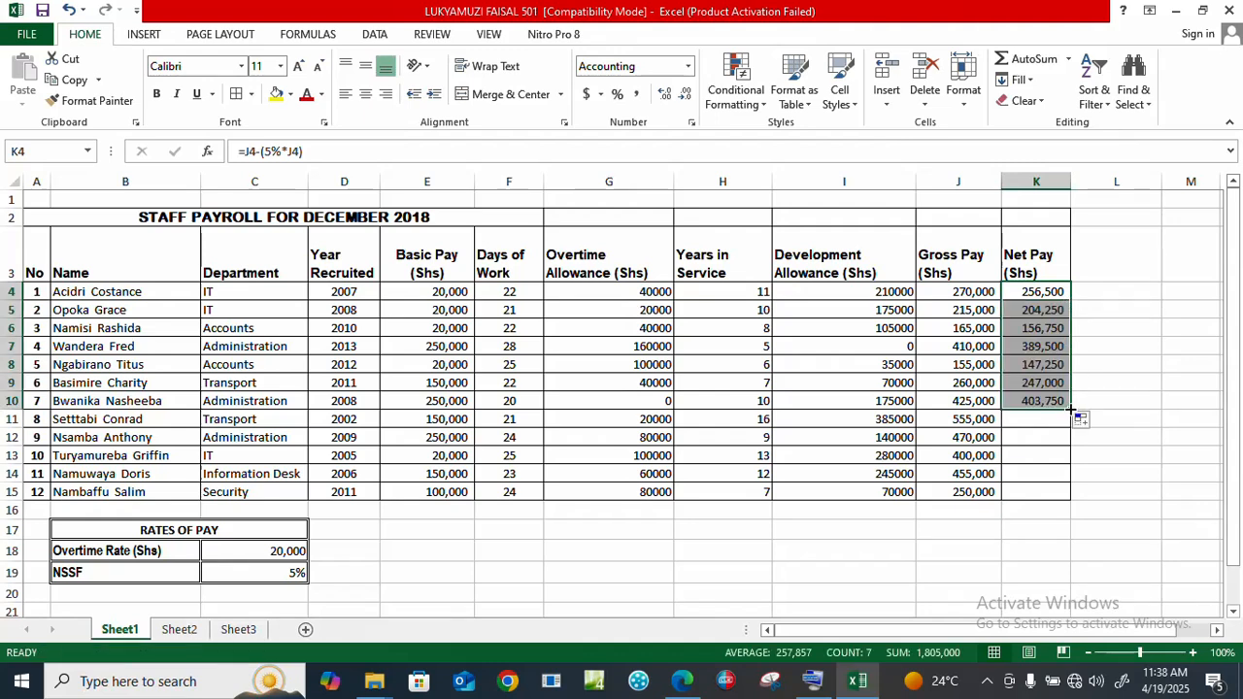
left_click_drag(1073, 410, 1070, 494)
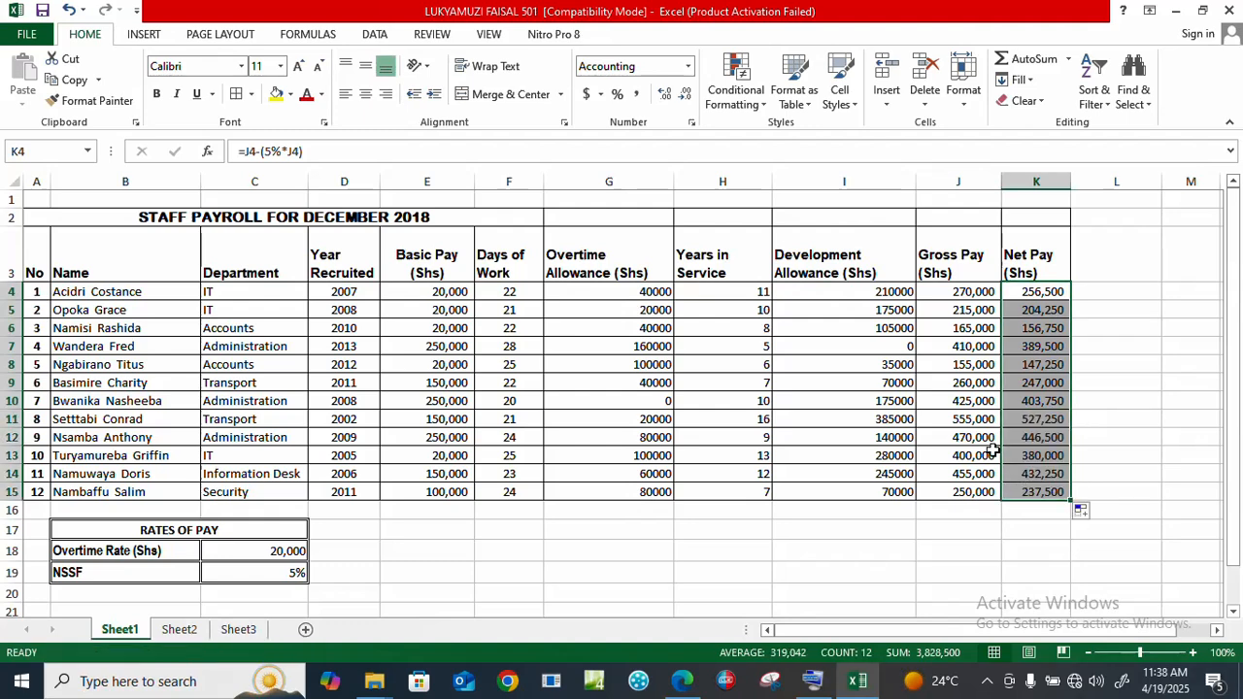
left_click(941, 326)
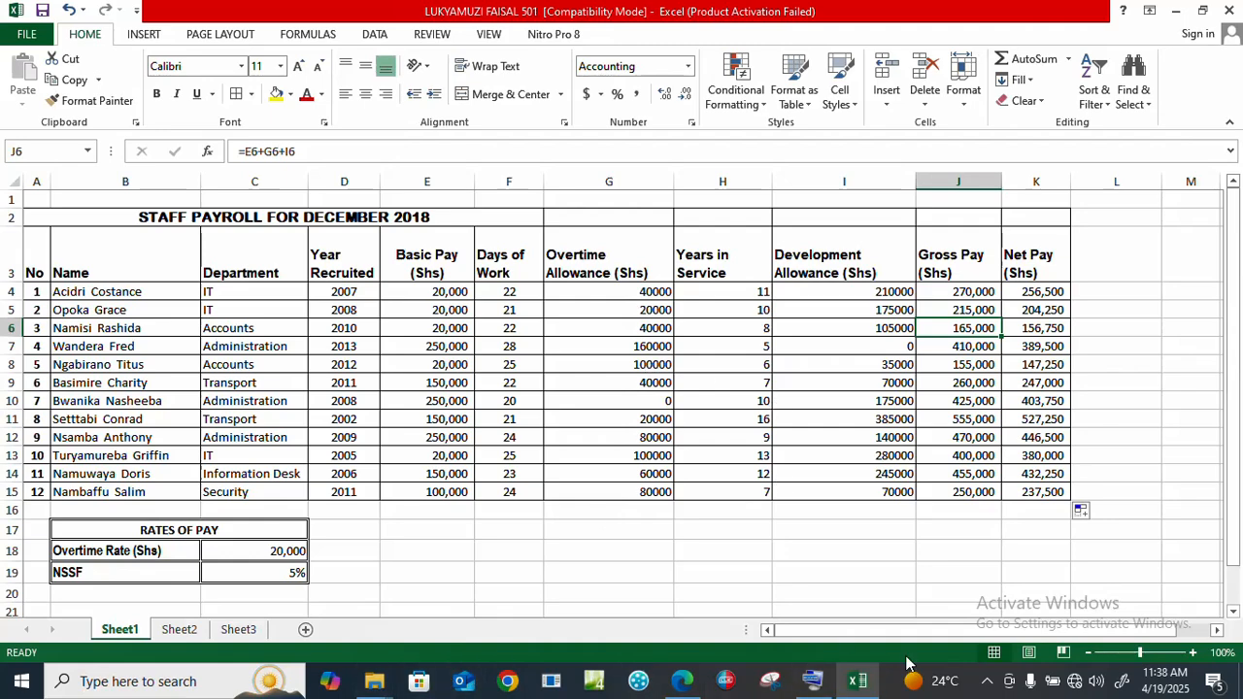
left_click(684, 682)
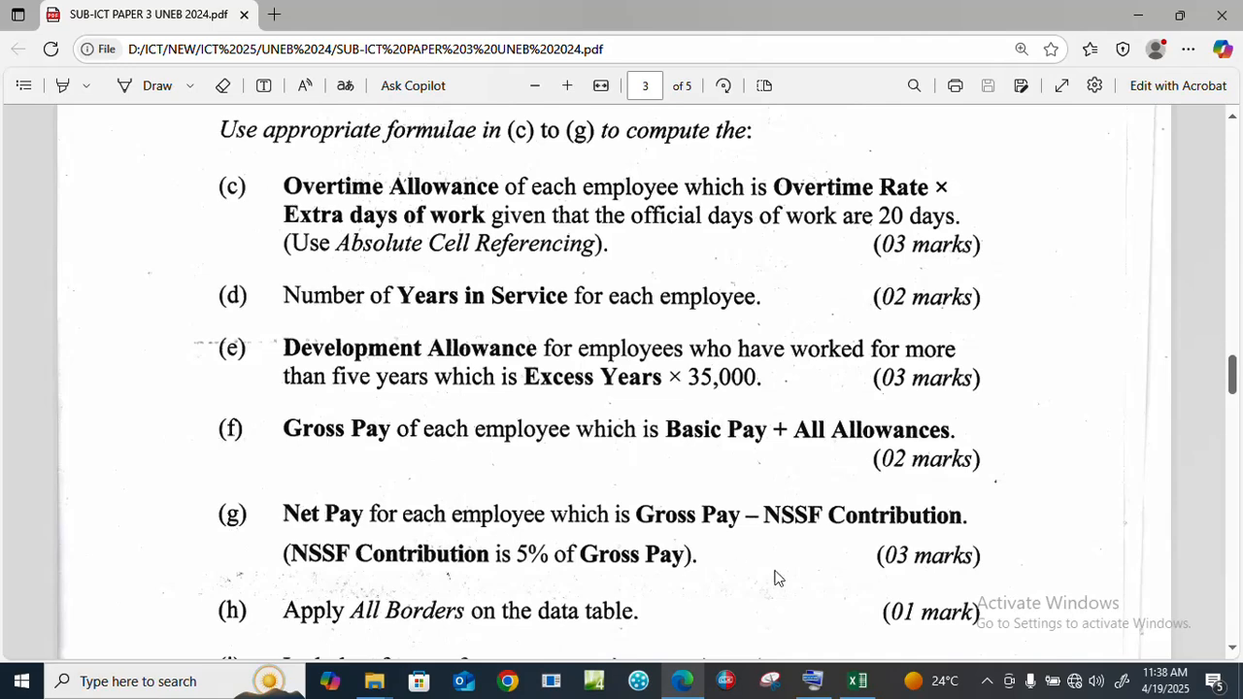
left_click(858, 681)
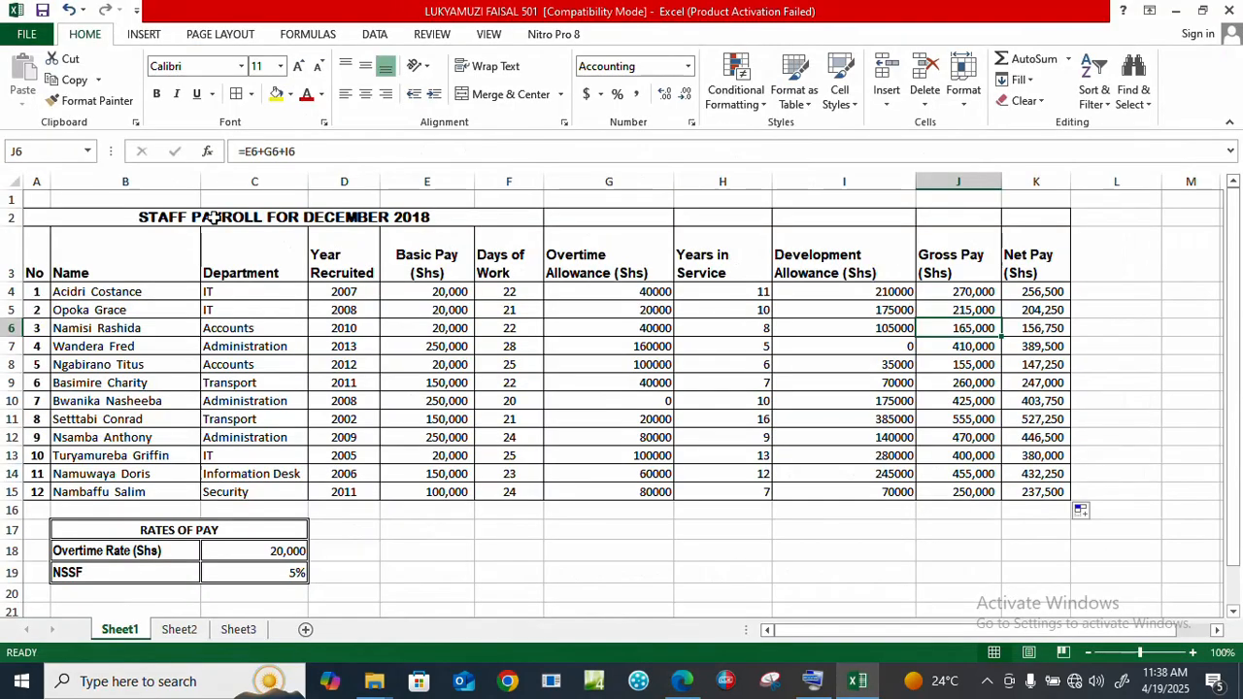
Step: Apply All Borders to the payroll table A2:K15, then deselect it
left_click_drag(47, 213, 1059, 495)
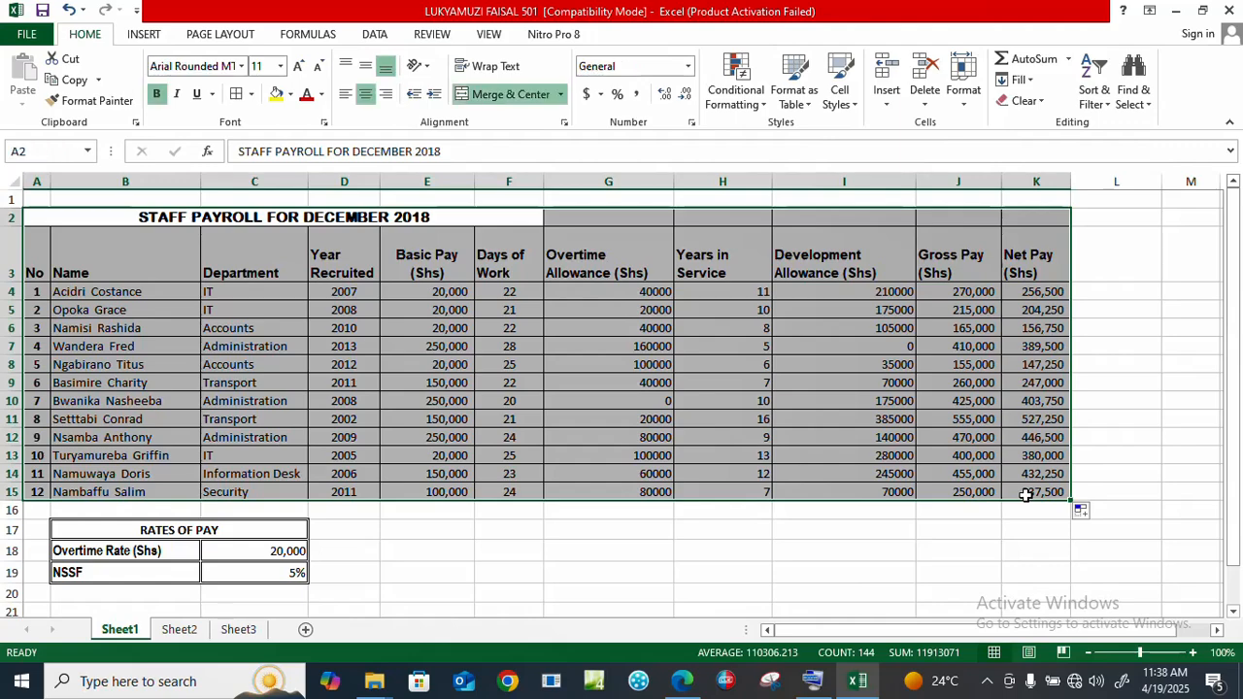
left_click(250, 94)
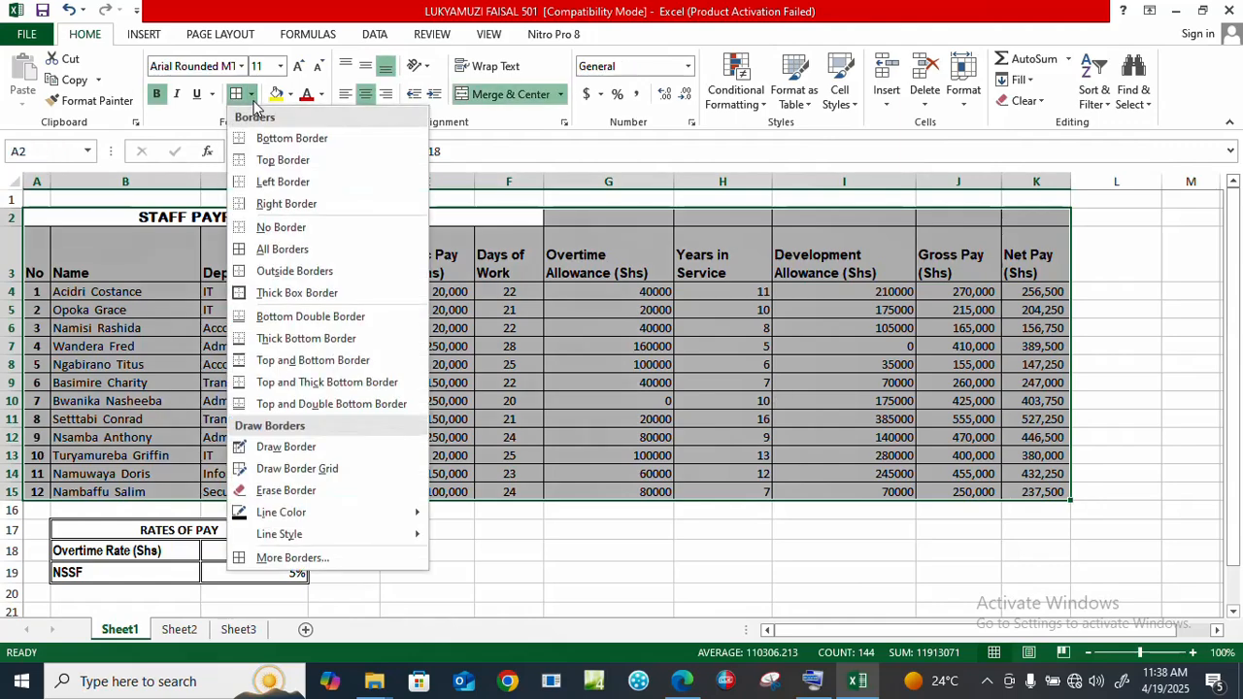
left_click(282, 253)
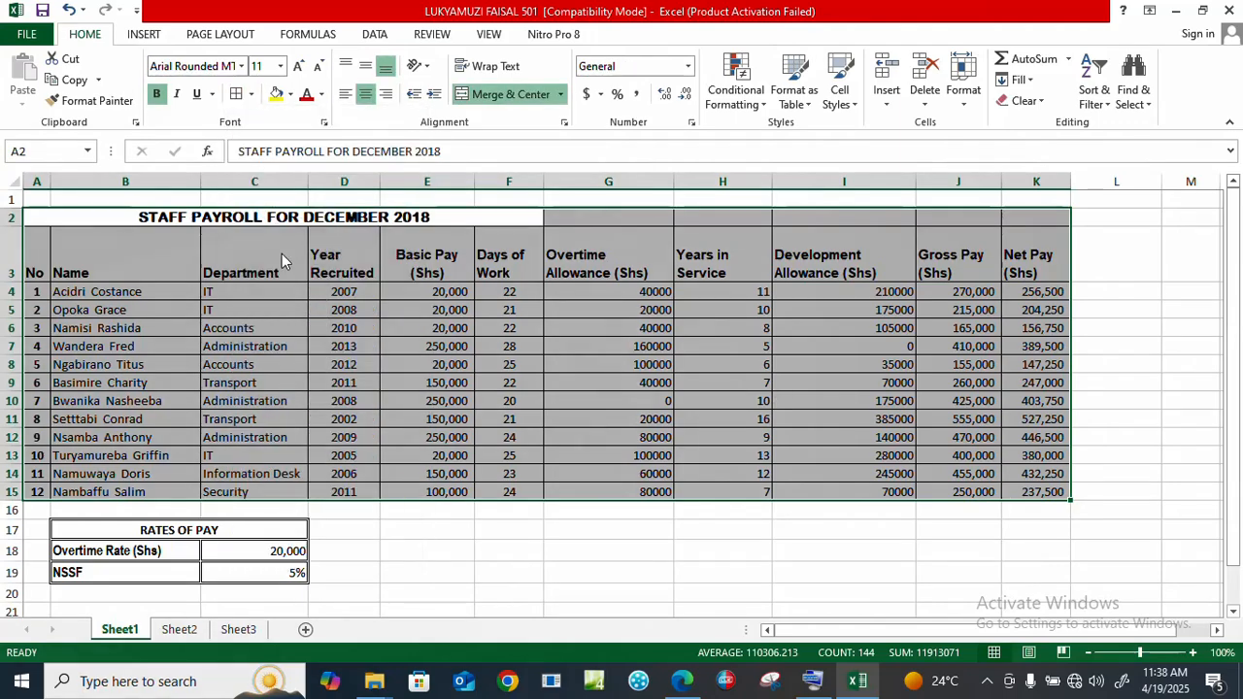
left_click(700, 476)
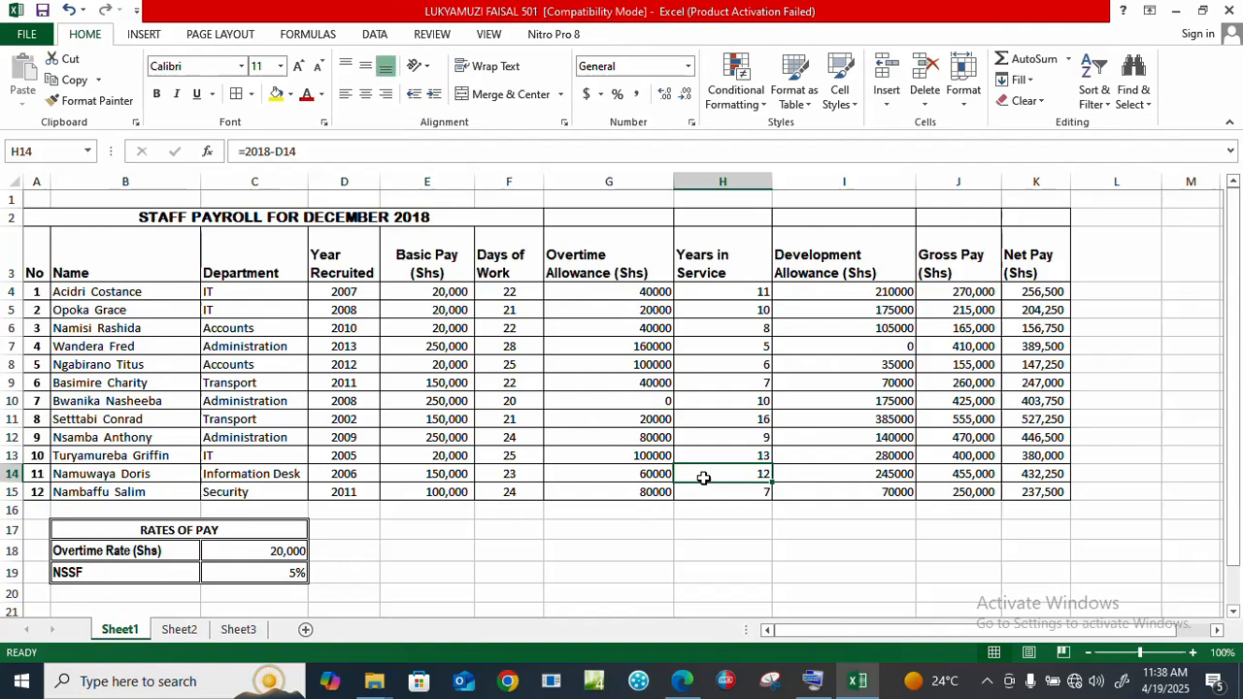
left_click(767, 532)
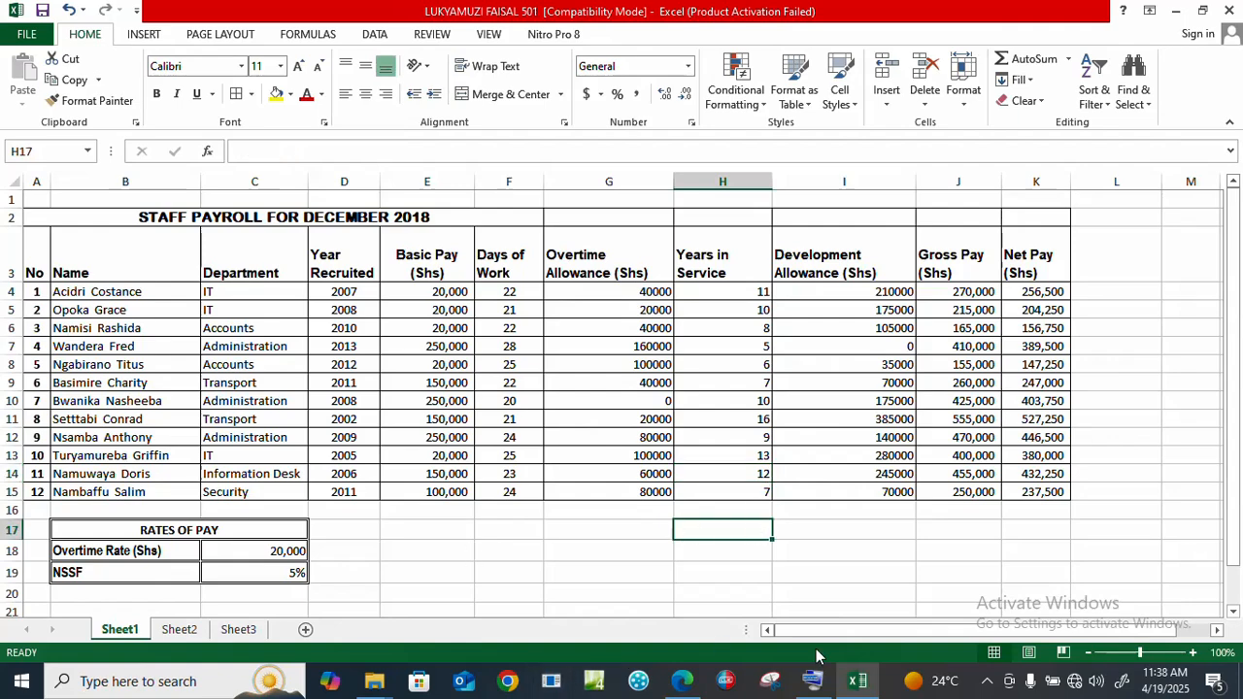
left_click(692, 682)
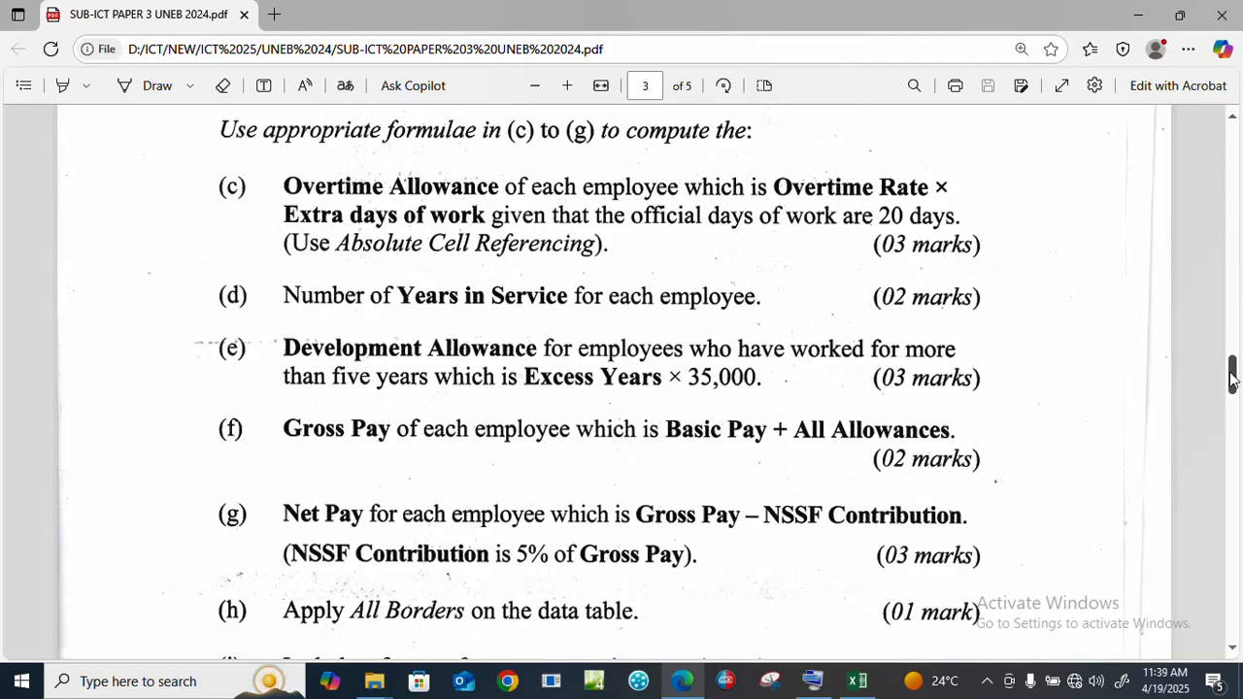
mouse_move(1233, 379)
left_mouse_down()
mouse_move(1235, 401)
mouse_move(1234, 383)
left_mouse_up()
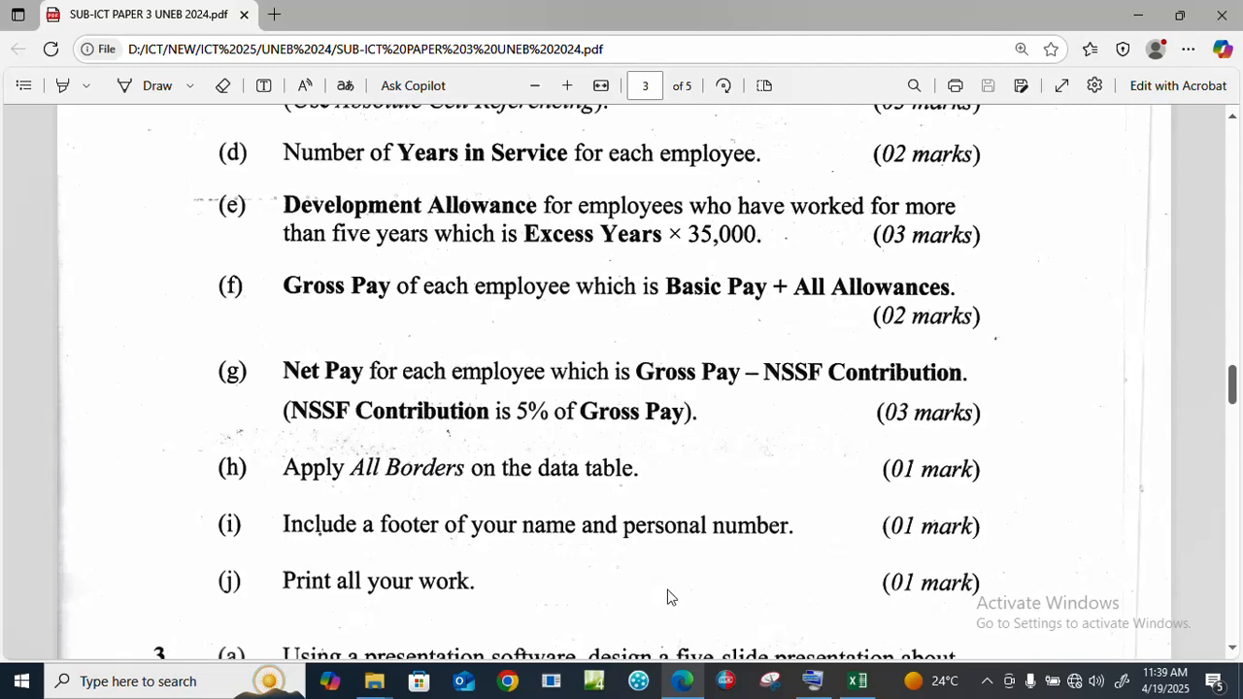
left_click(858, 683)
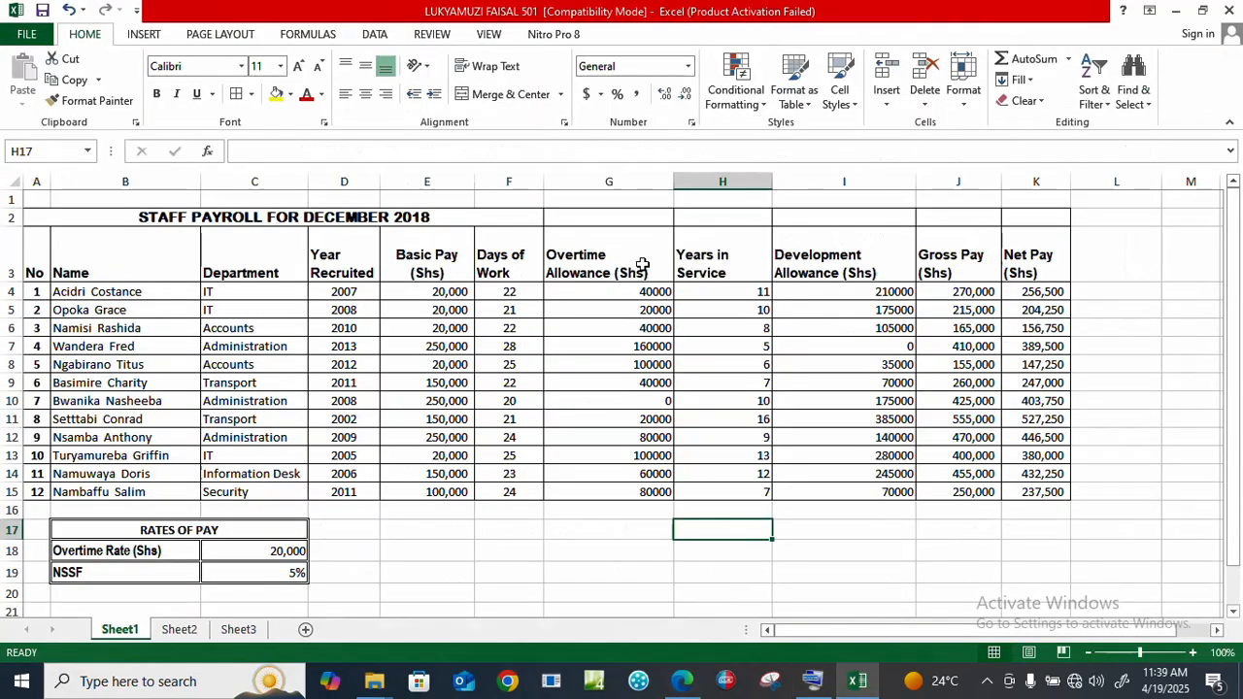
Step: Type the student's name into the centre footer using Insert > Header & Footer
left_click(144, 35)
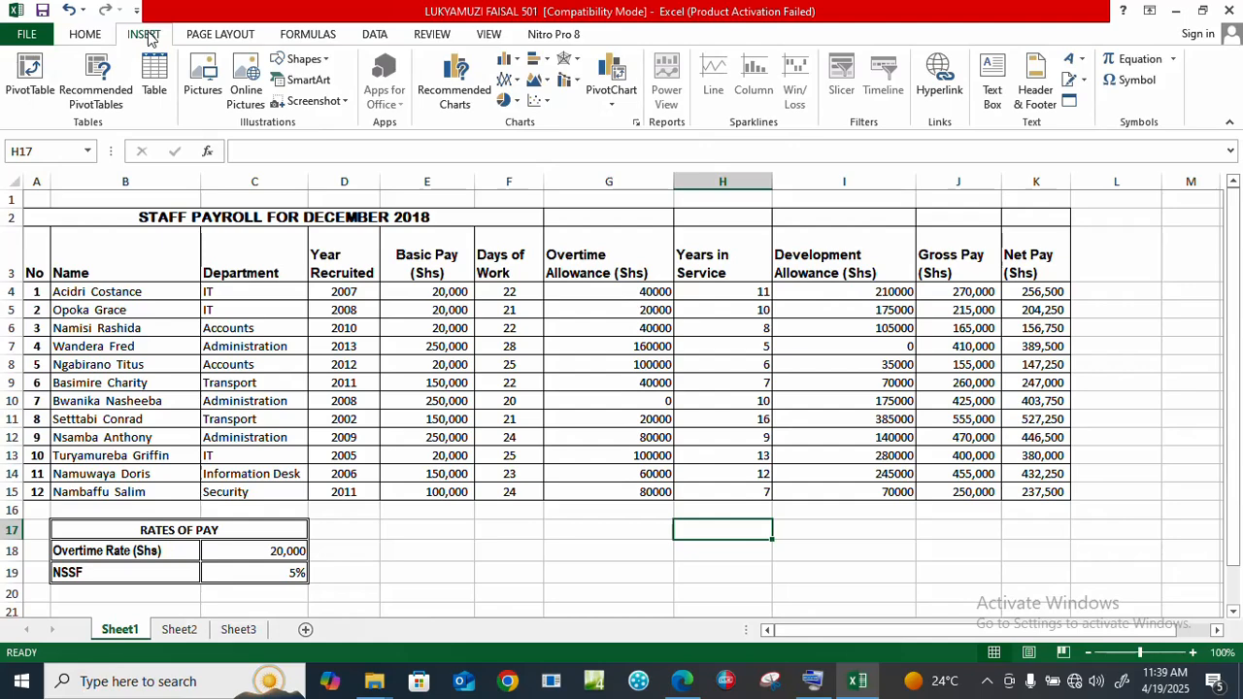
left_click(1036, 92)
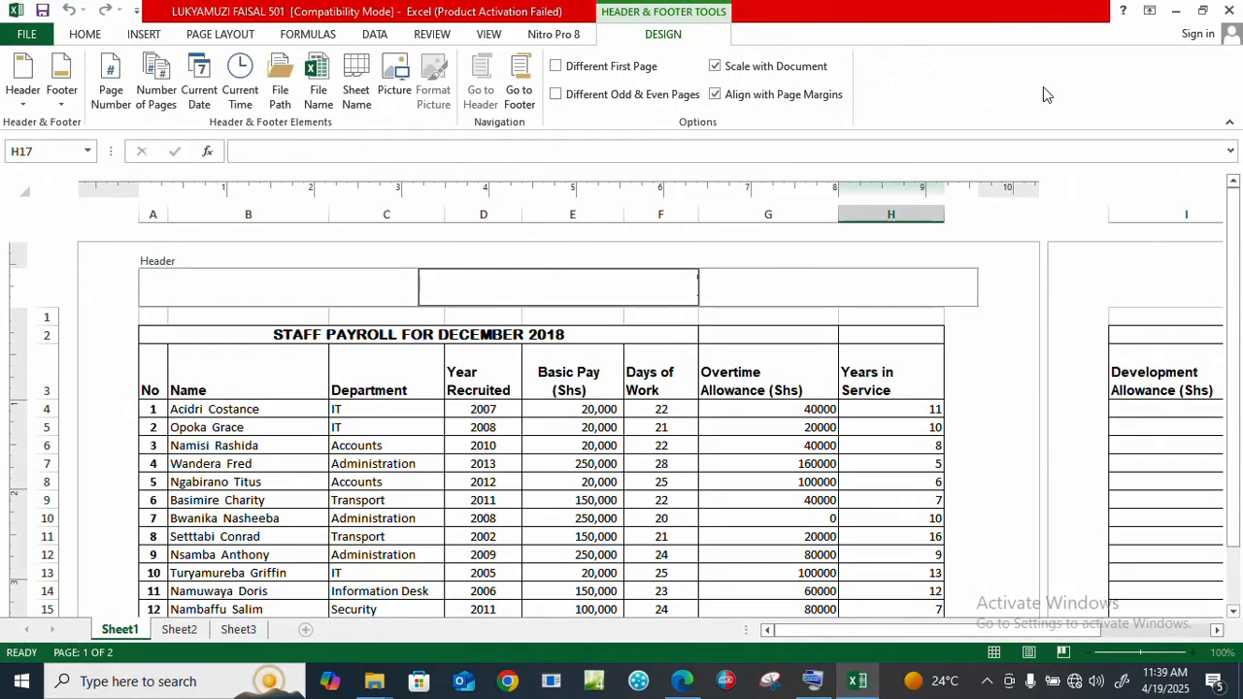
left_click(523, 93)
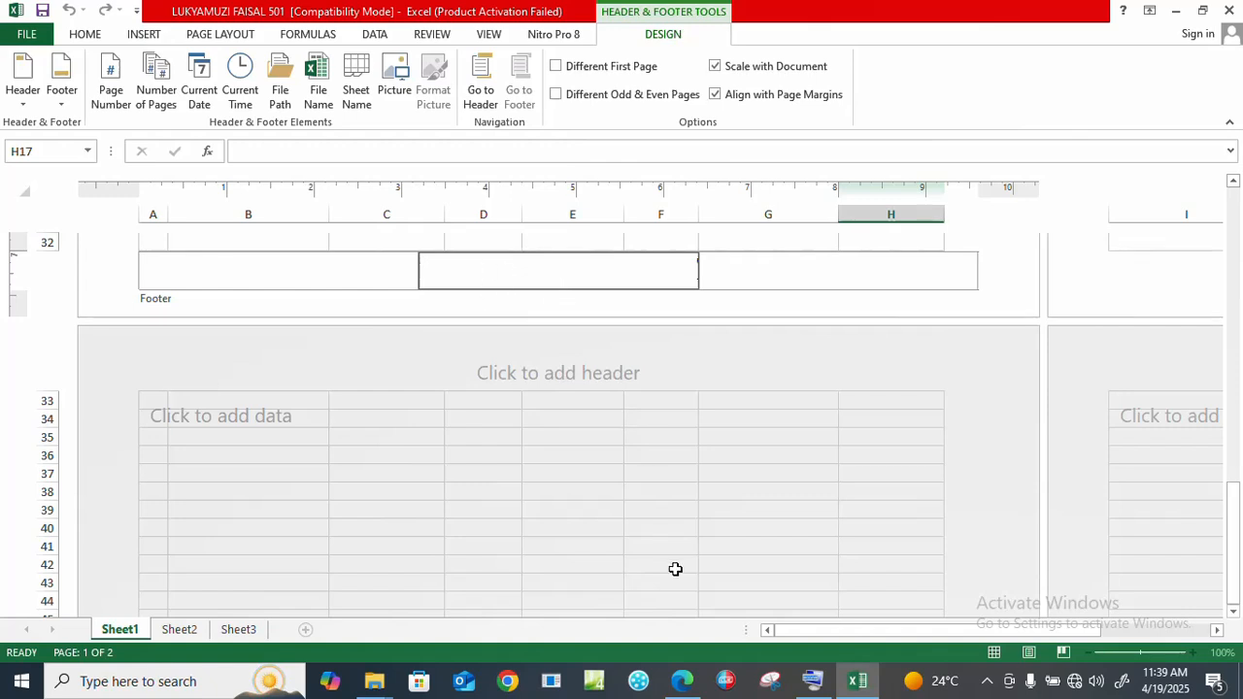
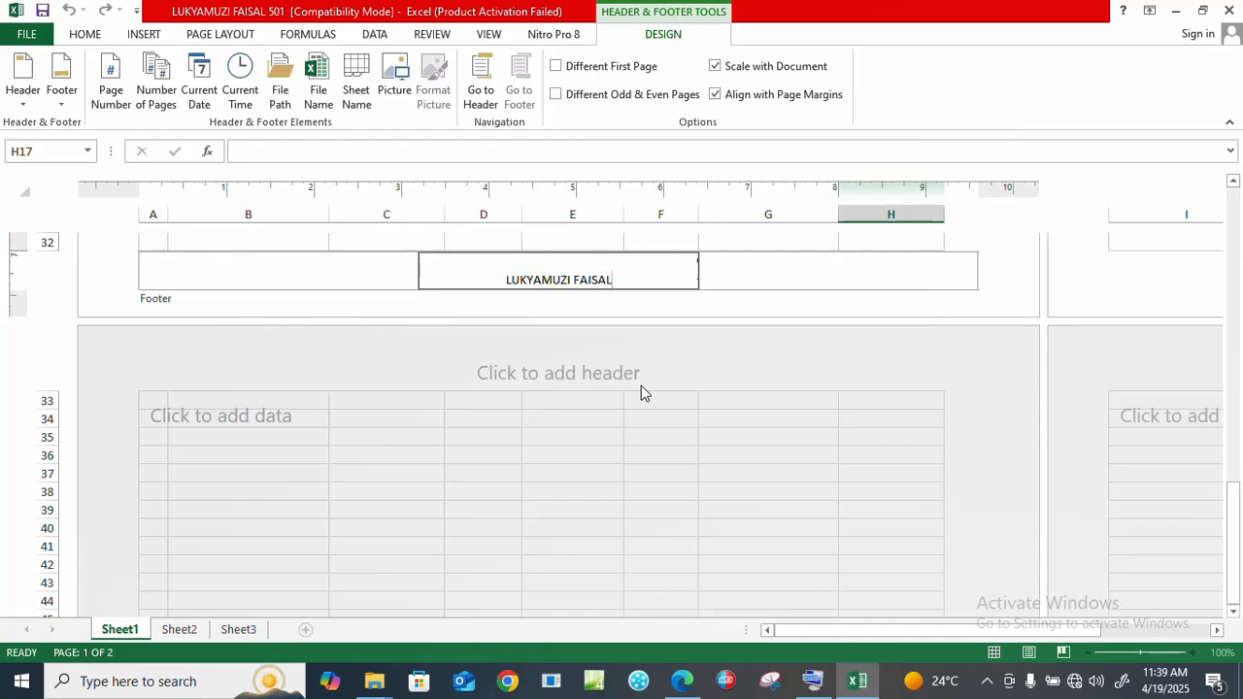
left_click(486, 75)
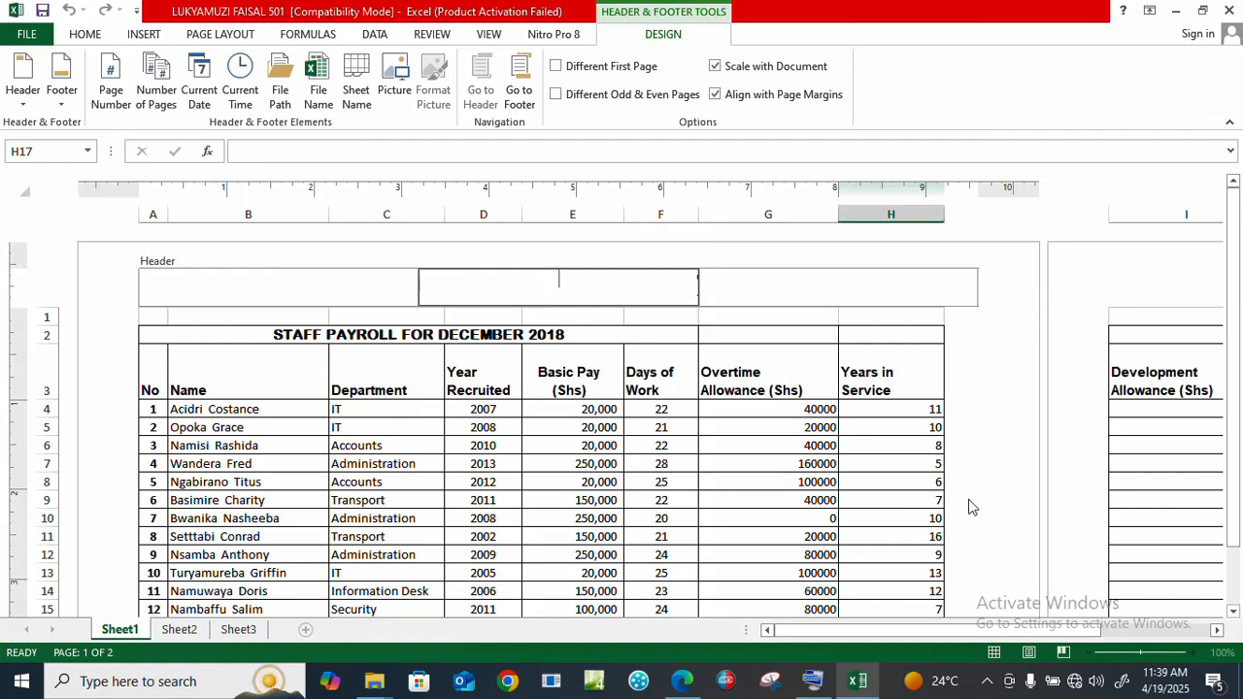
left_click(861, 499)
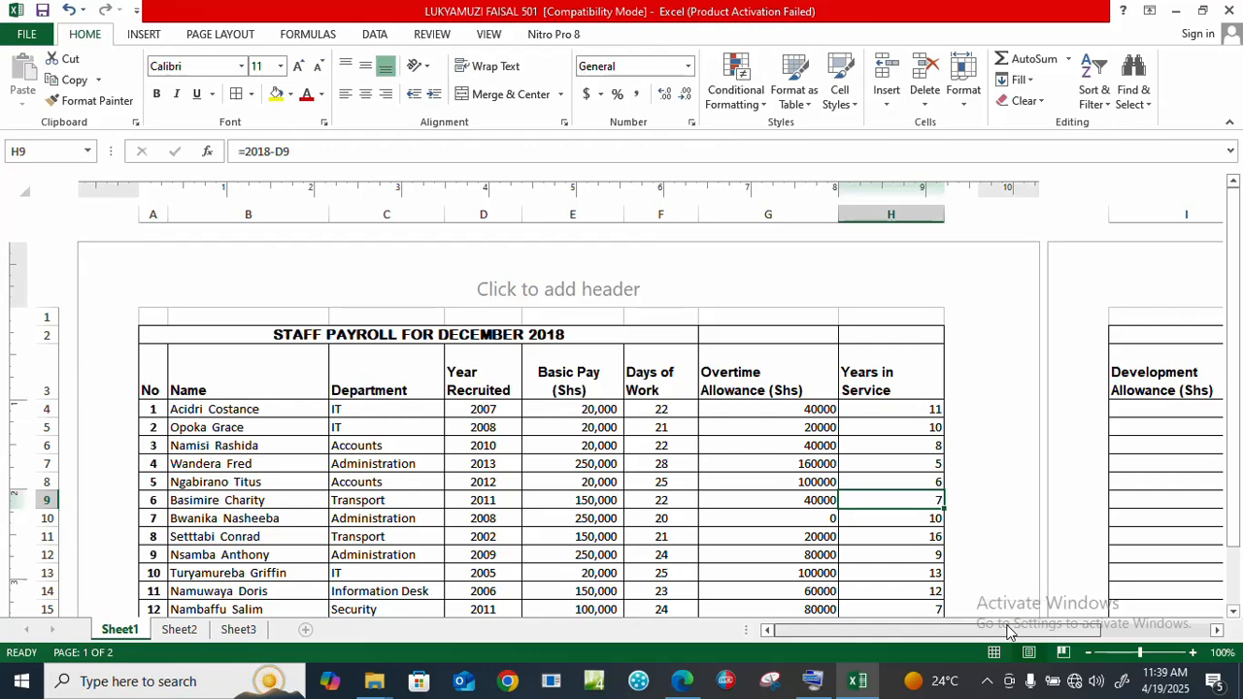
Step: Keep the page orientation set to Landscape
mouse_move(1234, 486)
left_mouse_down()
mouse_move(1239, 525)
mouse_move(1239, 471)
left_mouse_up()
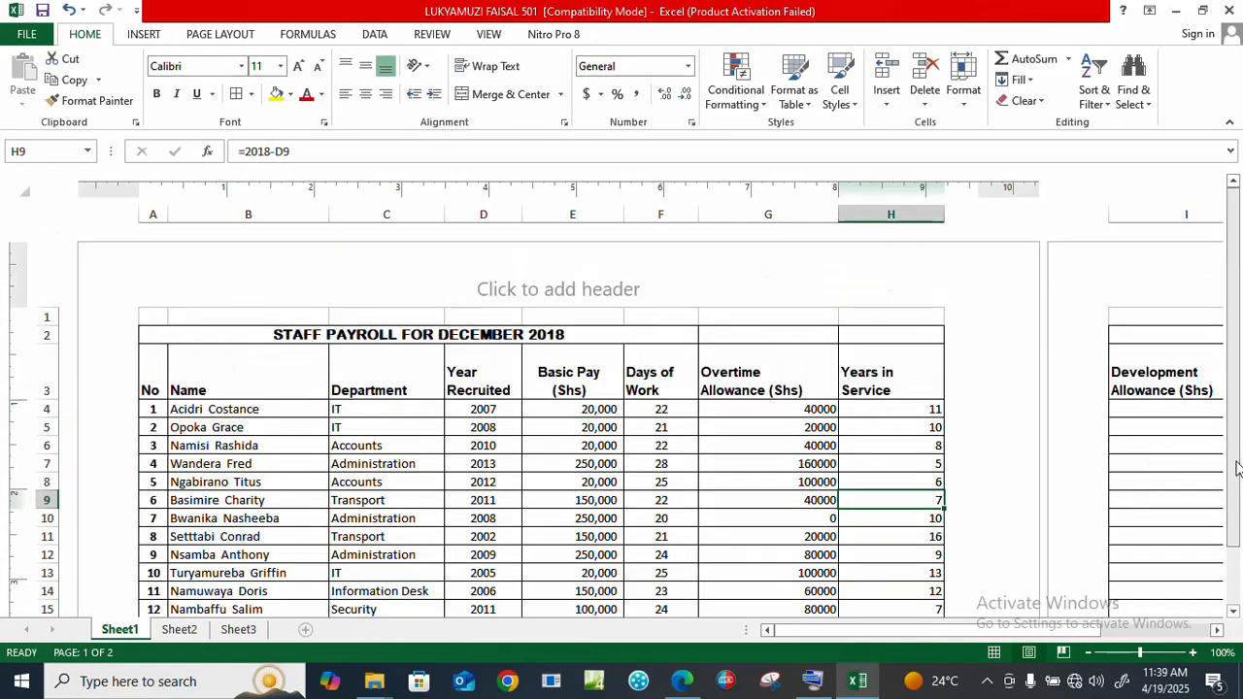
left_click(224, 34)
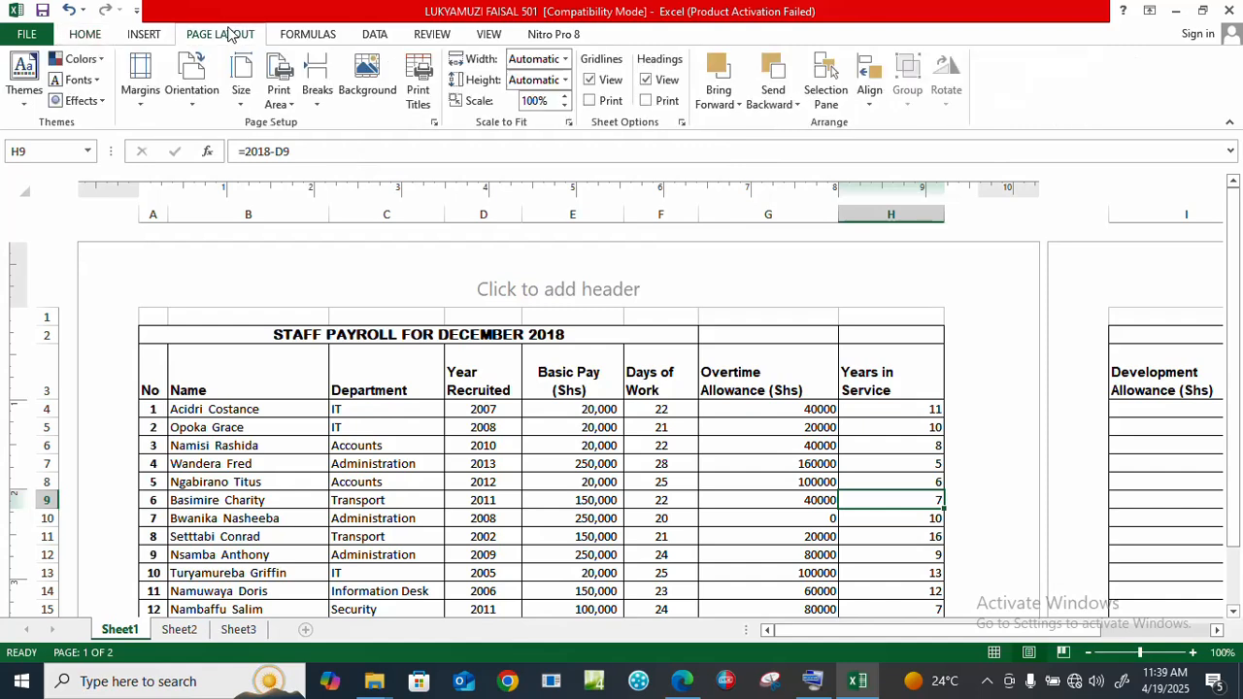
left_click(190, 82)
left_click(189, 189)
Step: Lower the print scale from 100% to 70% so the table fits one page
left_click(564, 106)
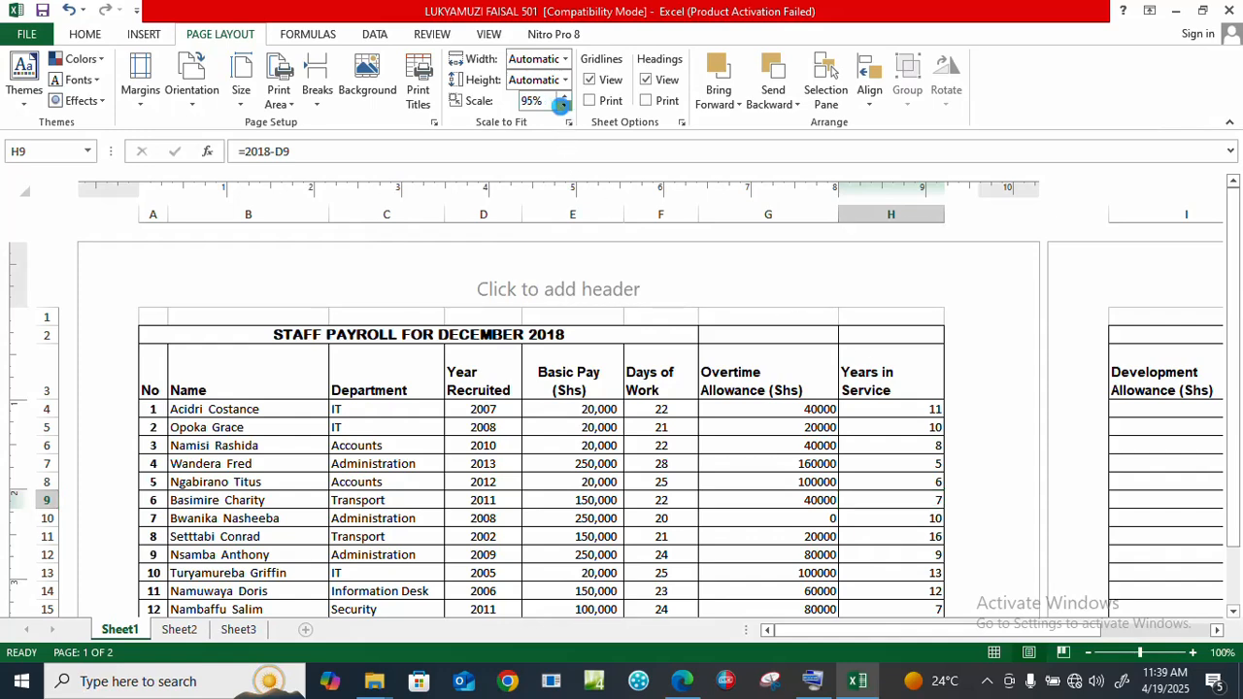
left_click(564, 106)
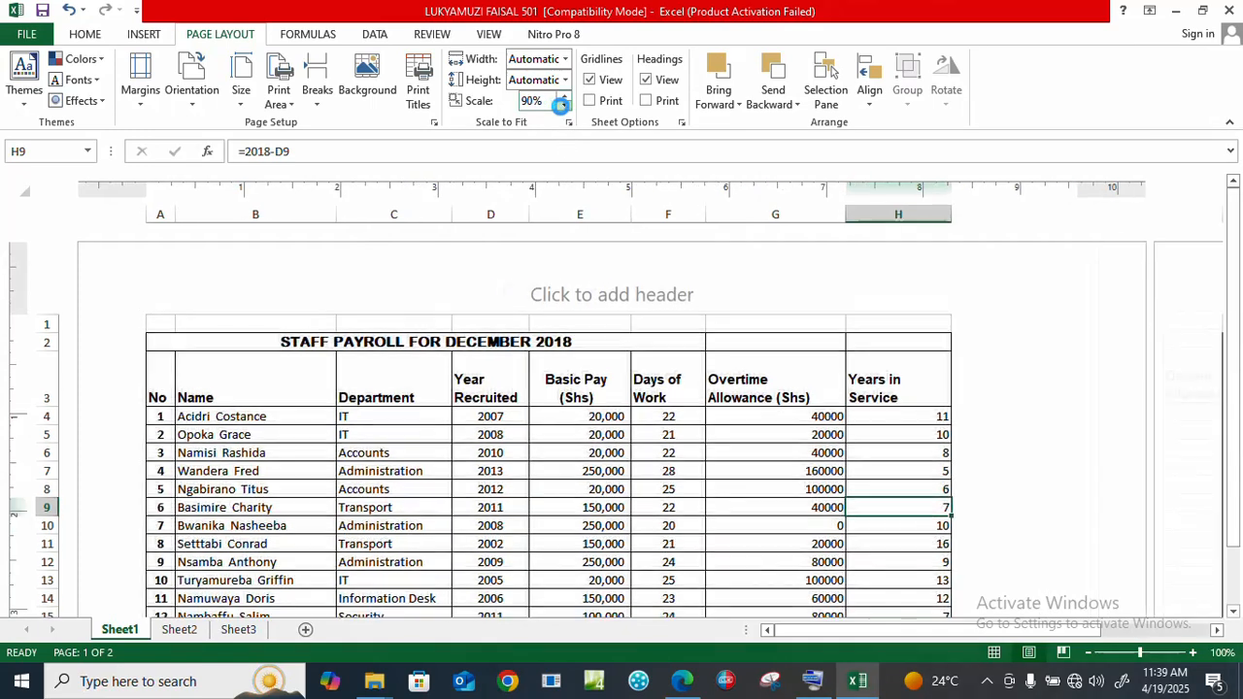
left_click(564, 106)
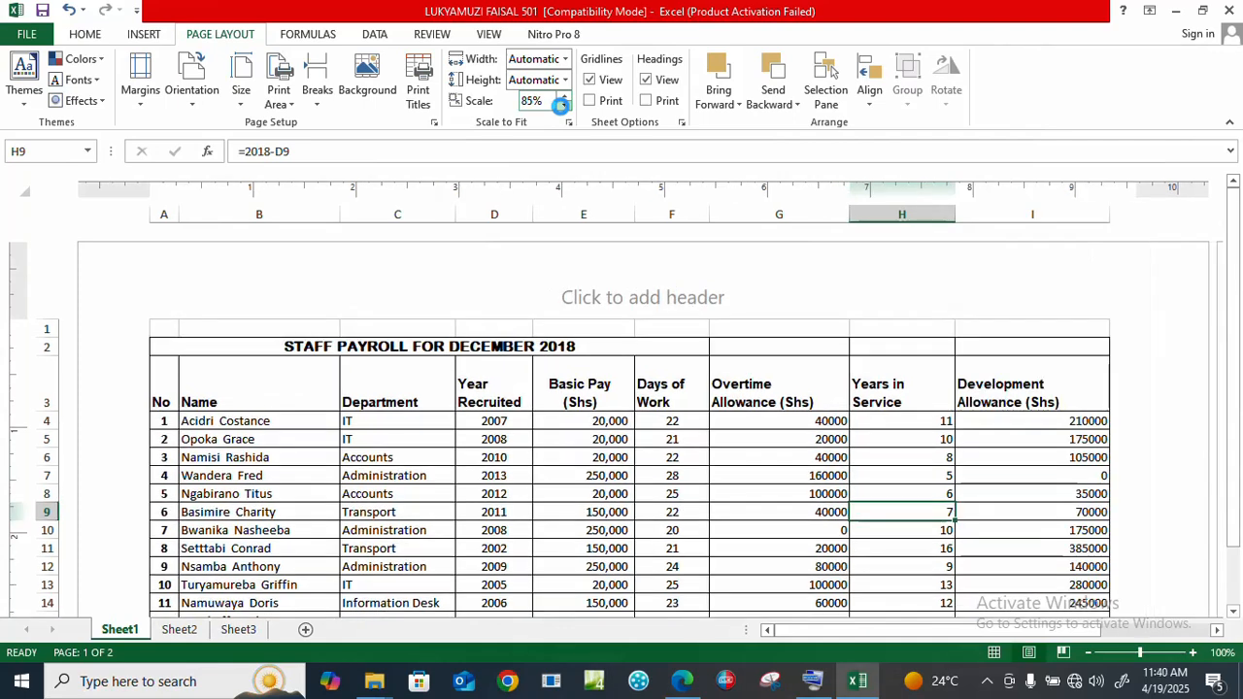
left_click(564, 106)
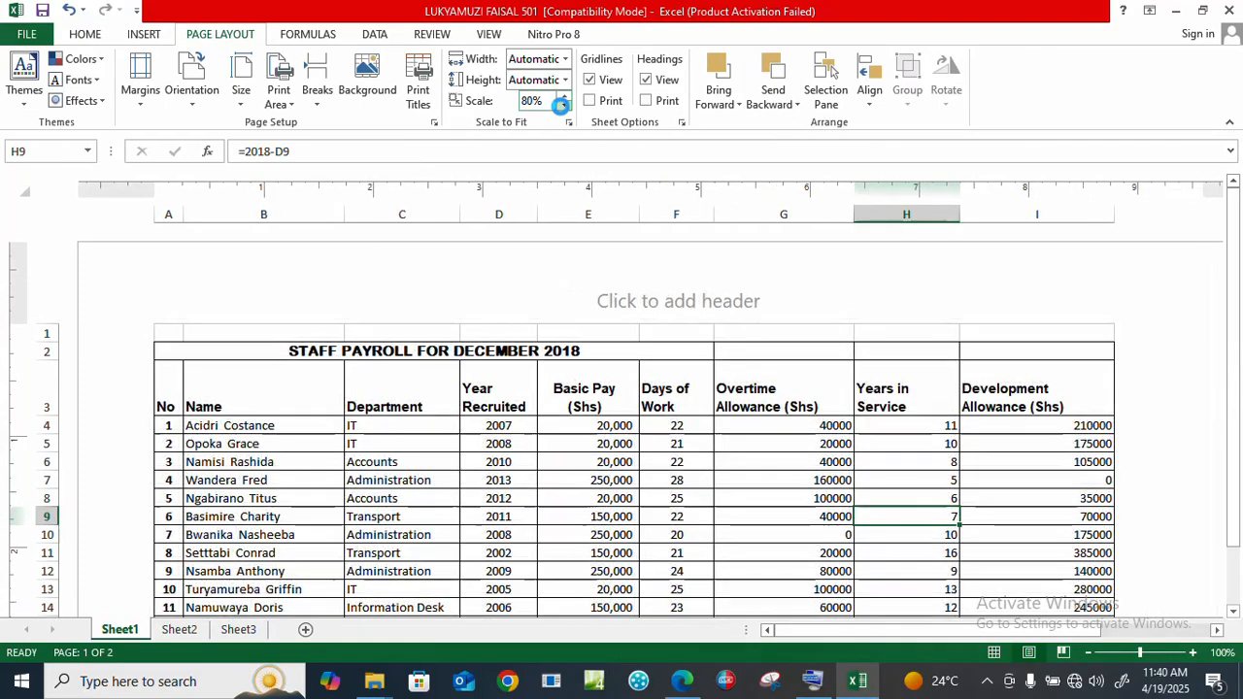
left_click(564, 106)
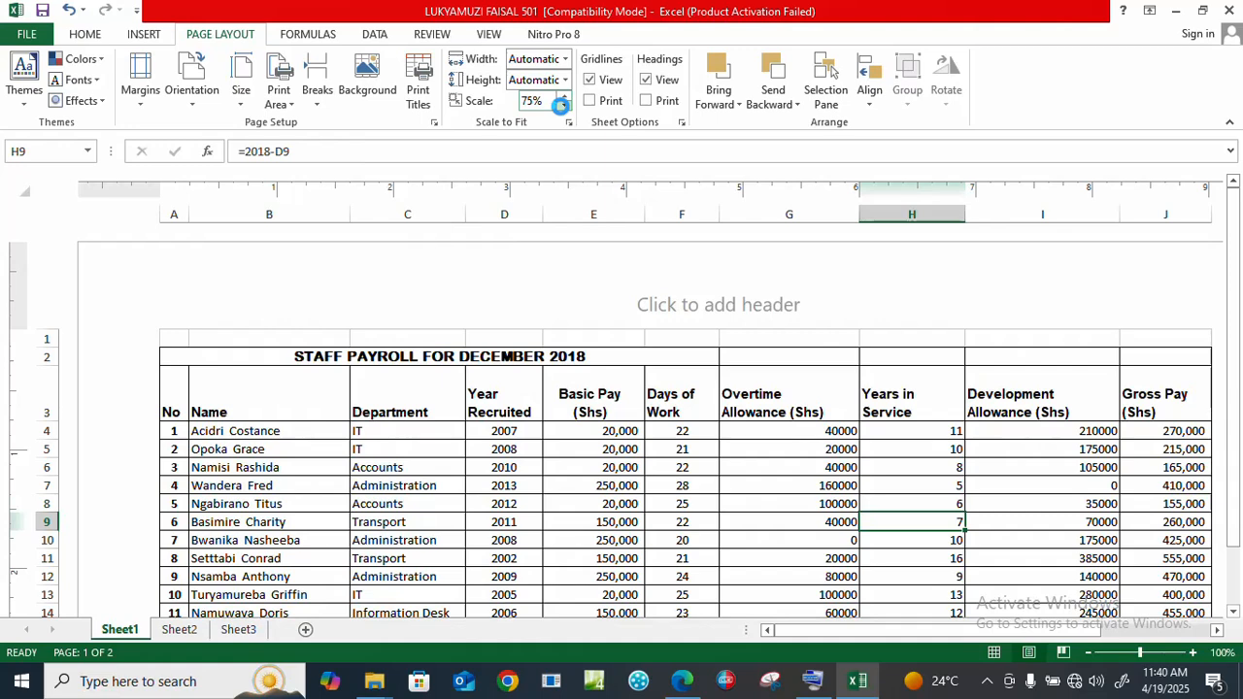
left_click(564, 106)
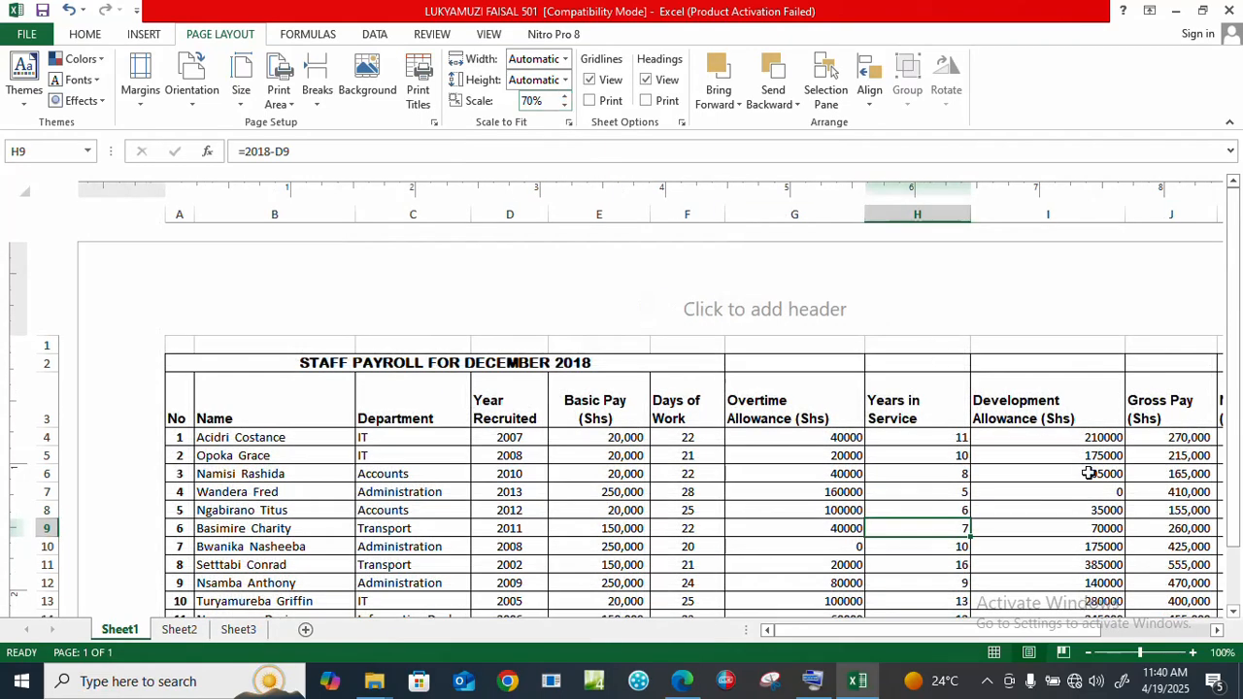
left_click_drag(957, 629, 992, 653)
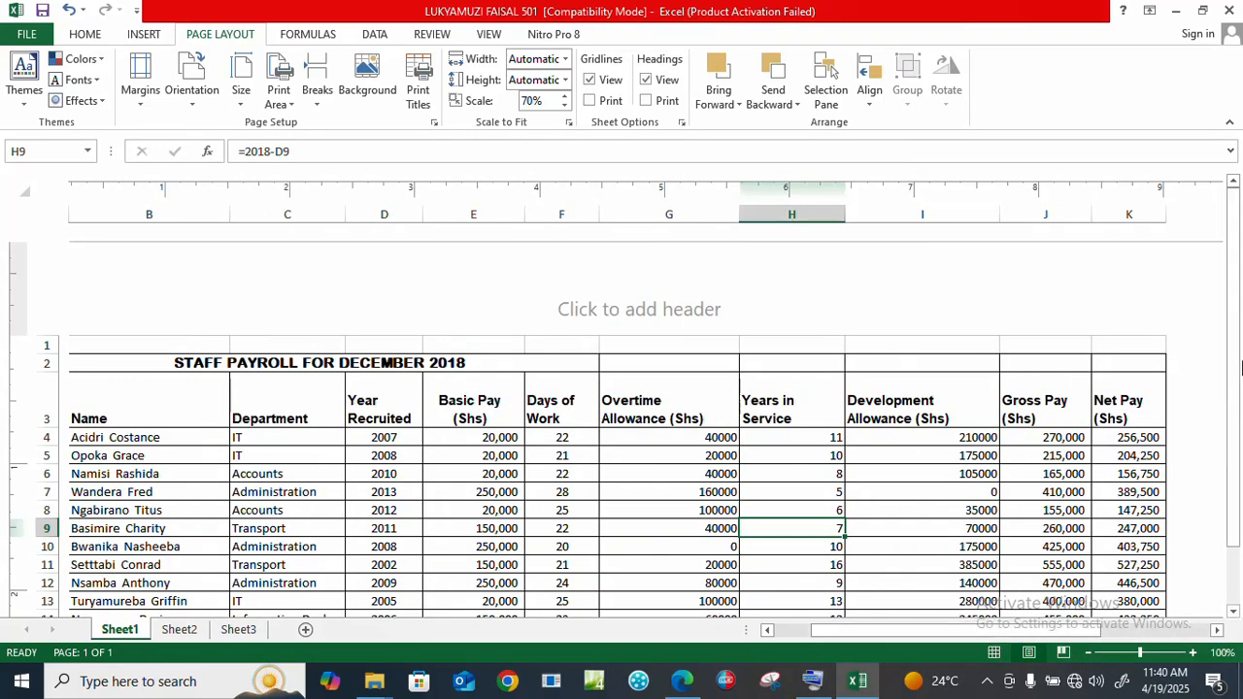
left_click_drag(1240, 447, 1239, 370)
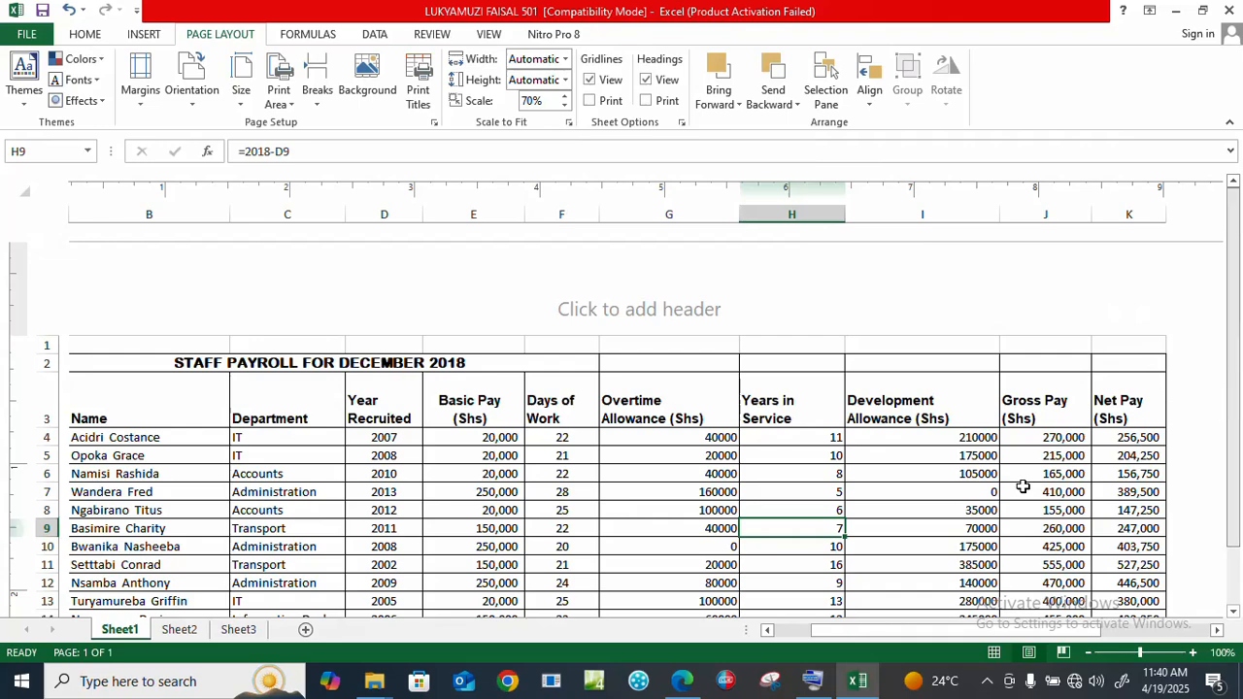
left_click(683, 681)
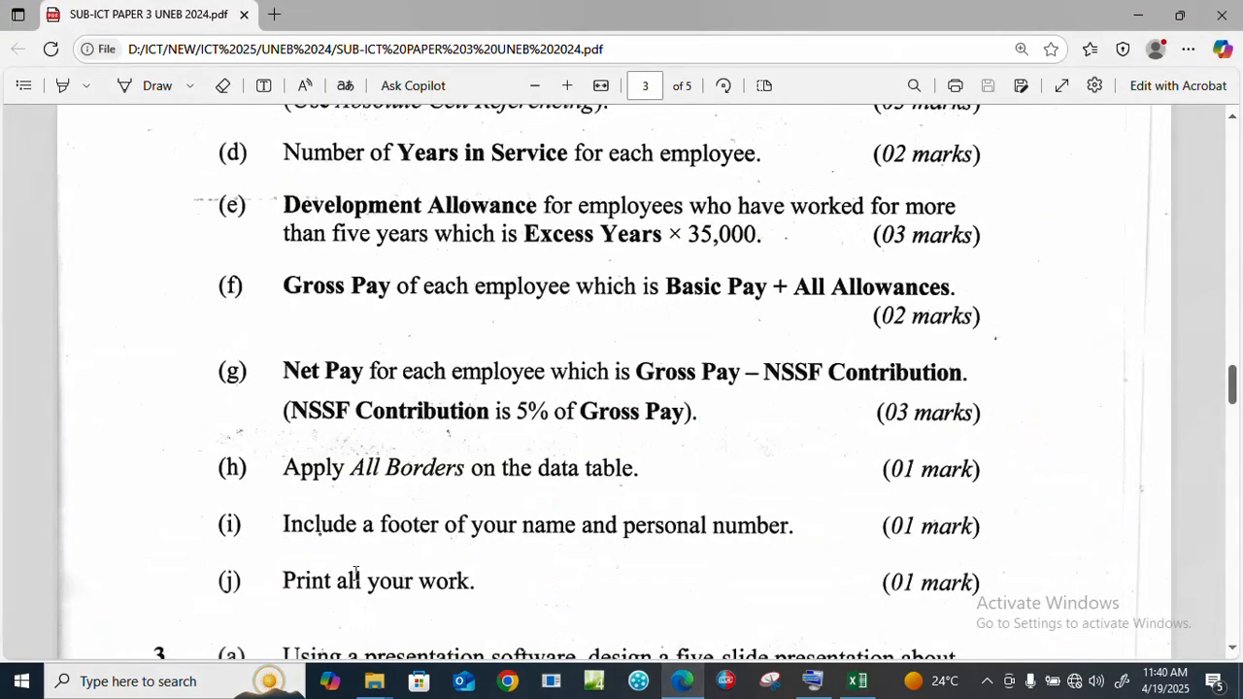
left_click(857, 681)
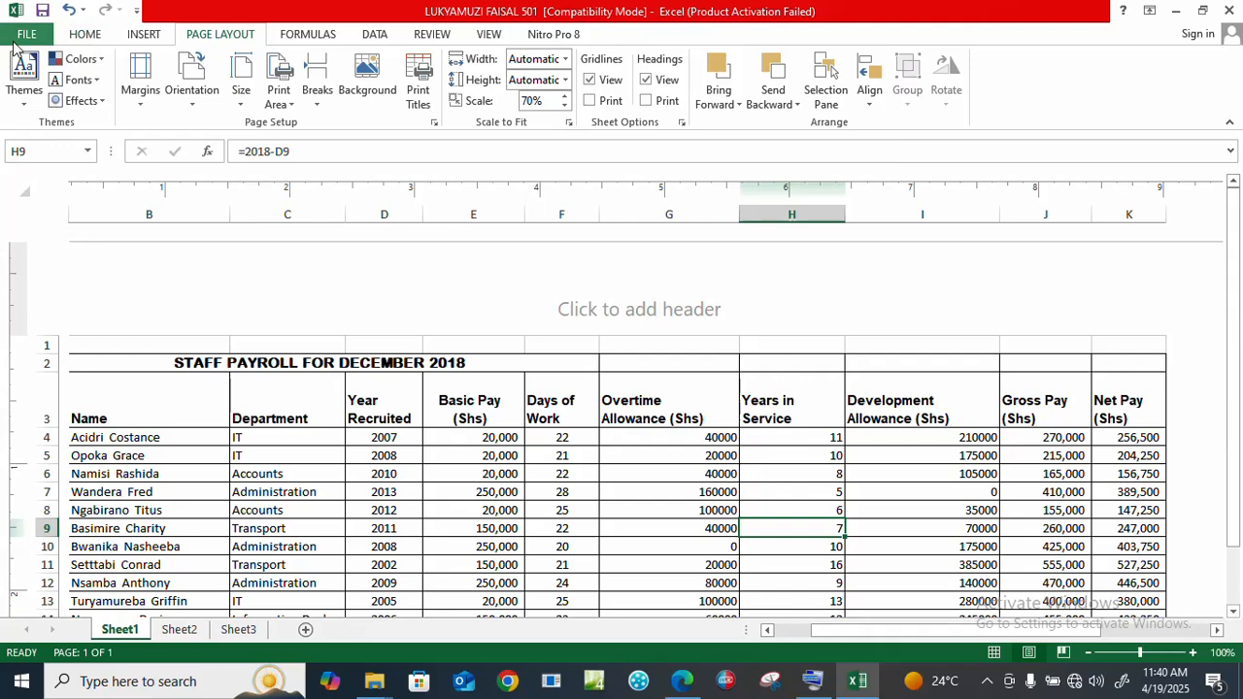
Step: Open the print preview from File > Print
left_click(26, 35)
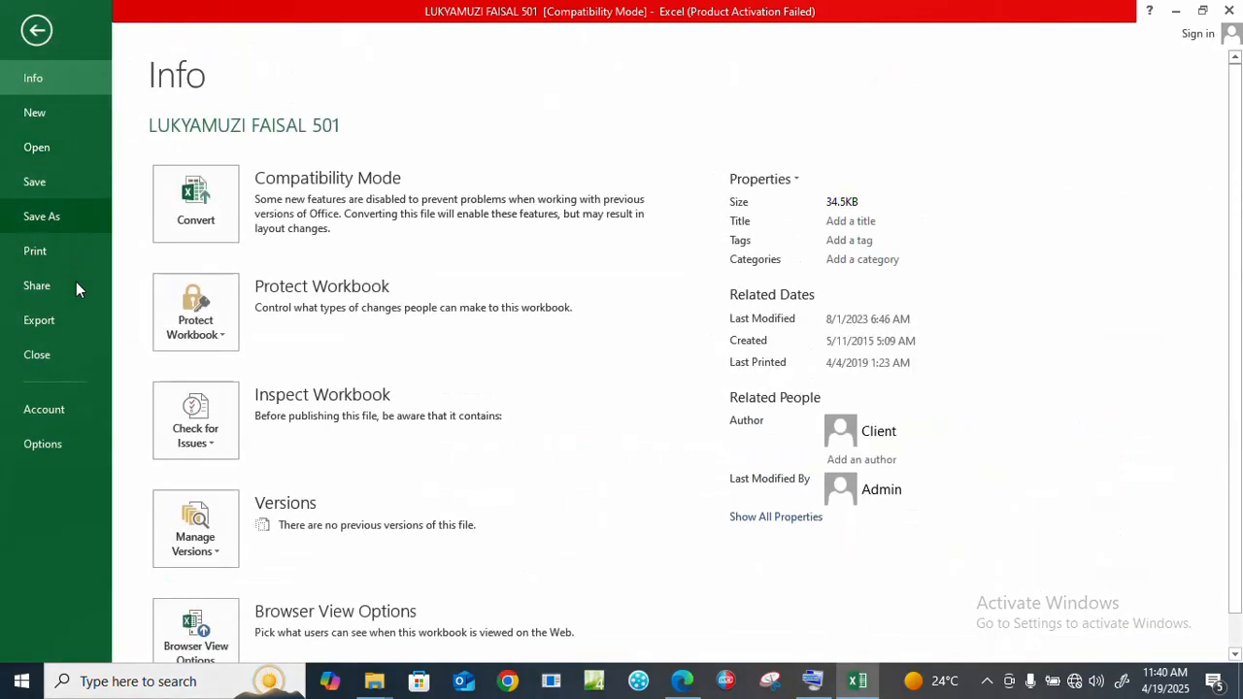
left_click(32, 253)
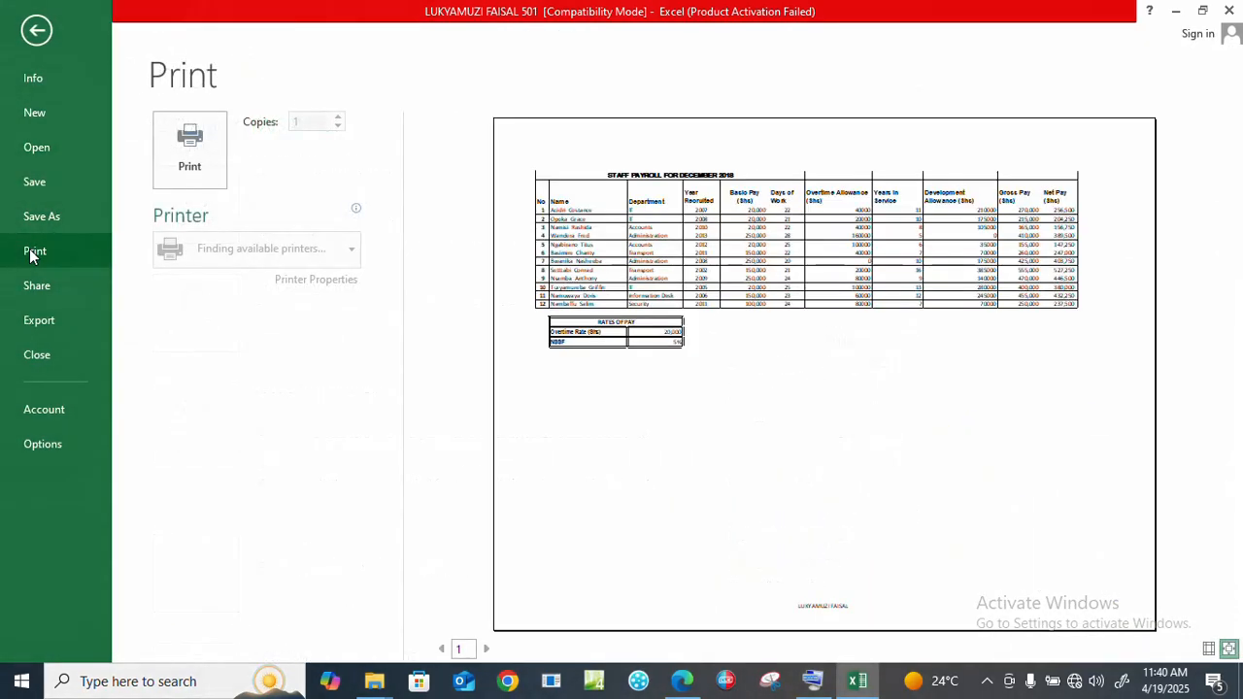